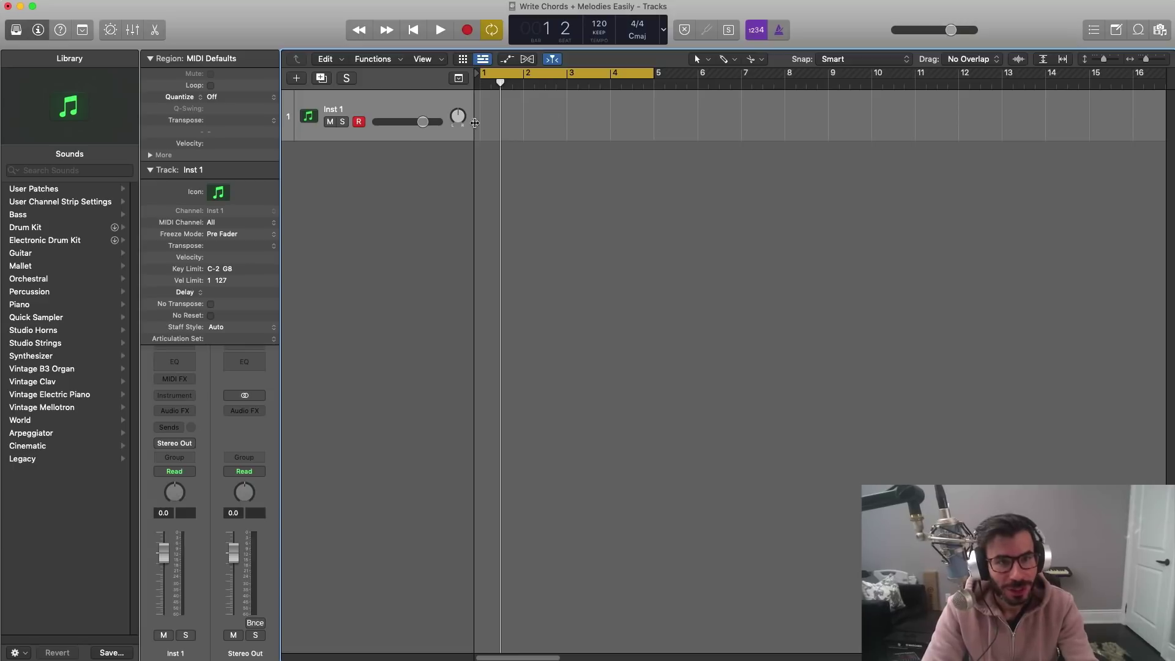
# Step: Create a MIDI region on the Inst 1 track, extend it to four bars, and open it in the Piano Roll
pyautogui.doubleClick(497, 131)
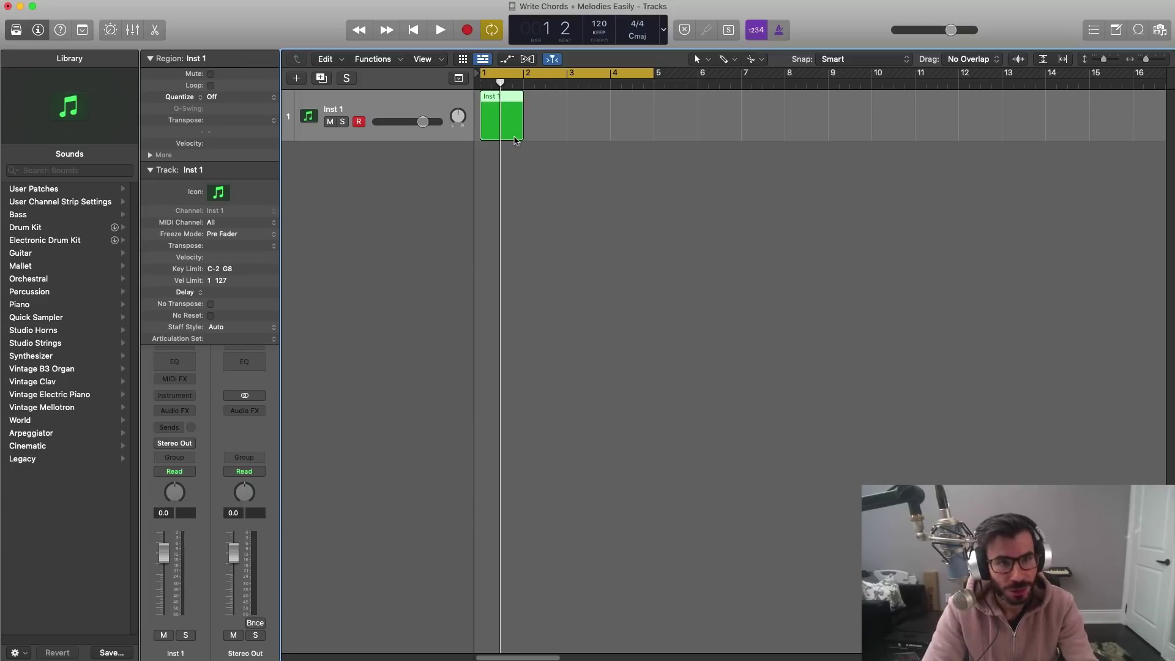
pyautogui.moveTo(514, 140); pyautogui.dragTo(654, 145)
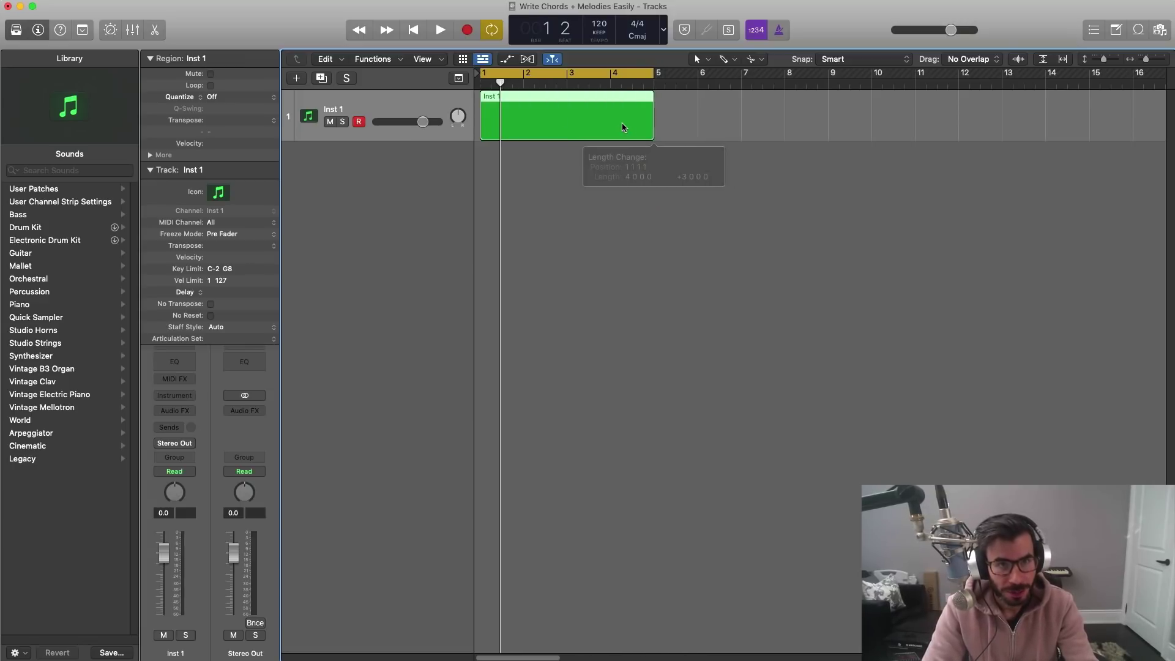
pyautogui.doubleClick(623, 126)
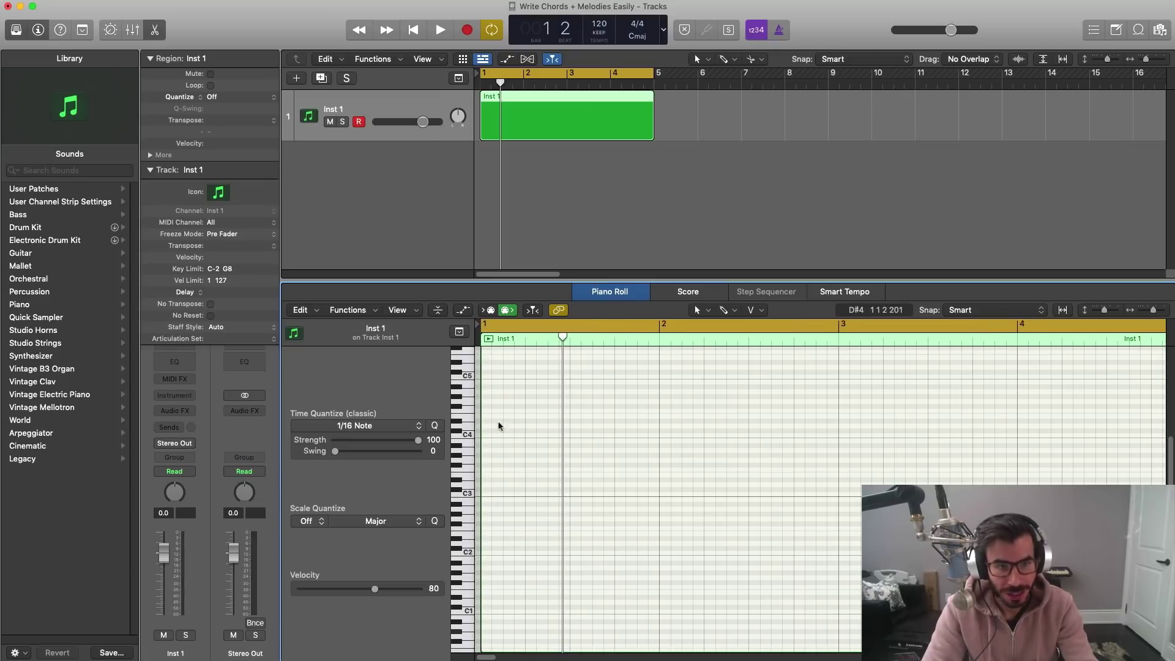
# Step: Add a C2 note at the start of bar 1 and copy it upward in semitones to fill the octave
pyautogui.keyDown('super'); pyautogui.click(484, 554); pyautogui.keyUp('super')
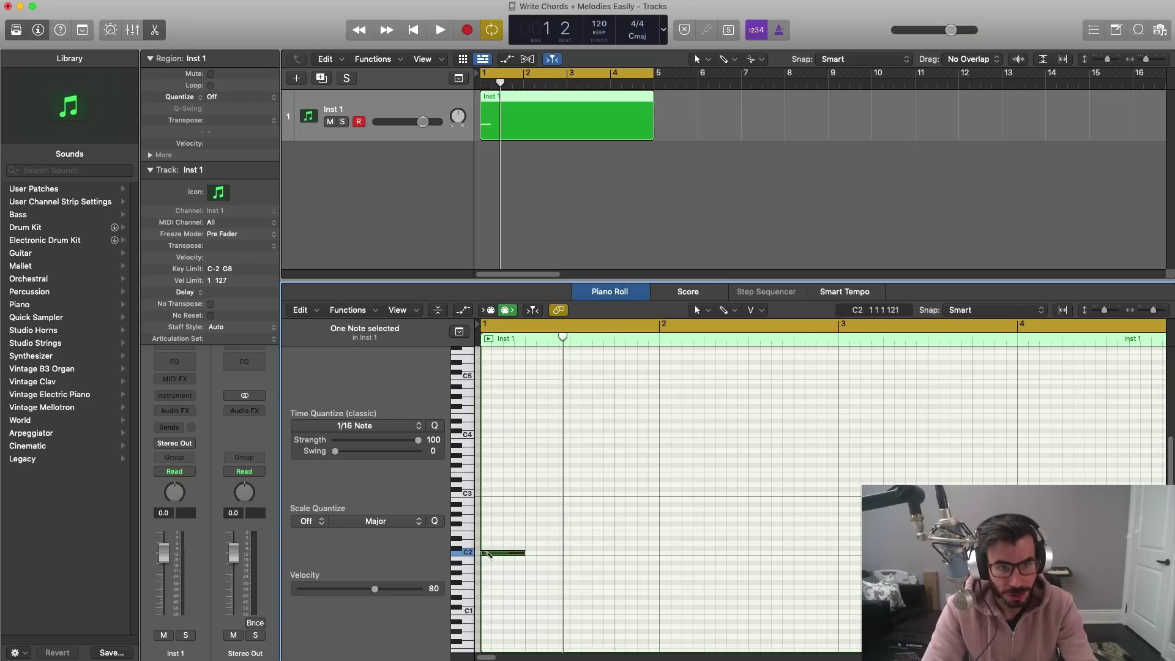
pyautogui.moveTo(490, 553); pyautogui.dragTo(497, 533)
pyautogui.moveTo(497, 533); pyautogui.dragTo(497, 503)
# Step: Copy the twelve chromatic notes up one octave, and copy the resulting 24 notes up another two octaves
pyautogui.moveTo(548, 558); pyautogui.dragTo(497, 497)
pyautogui.moveTo(497, 555); pyautogui.dragTo(499, 497)
pyautogui.moveTo(538, 561); pyautogui.dragTo(483, 439)
pyautogui.moveTo(499, 554); pyautogui.dragTo(500, 437)
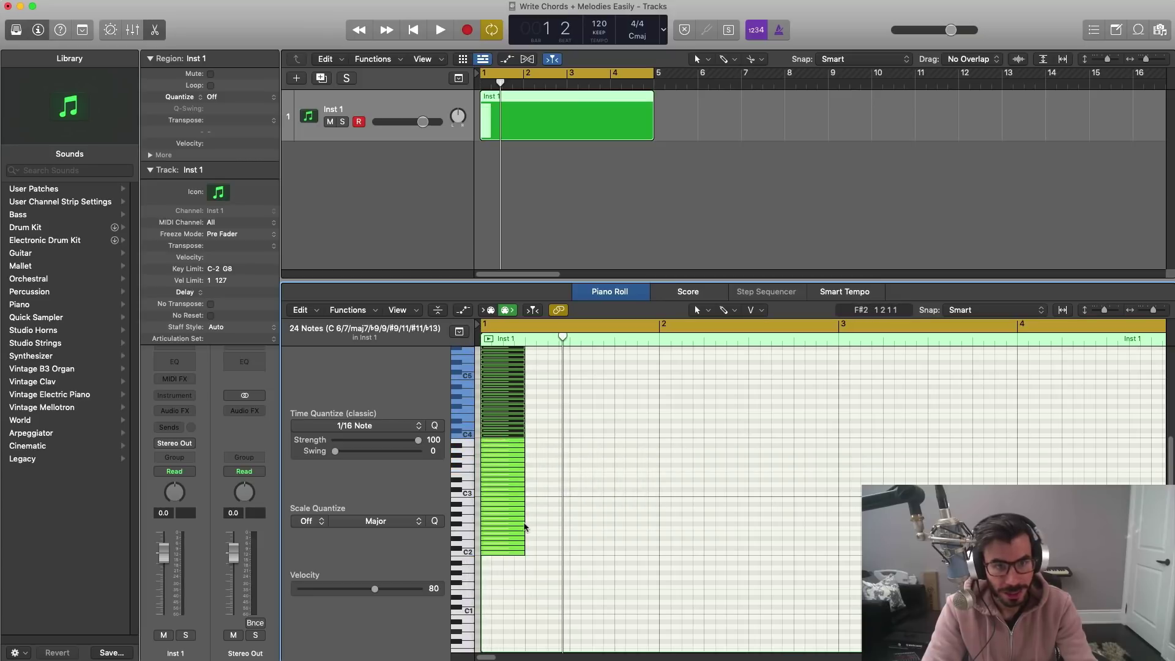
pyautogui.press('super+z')
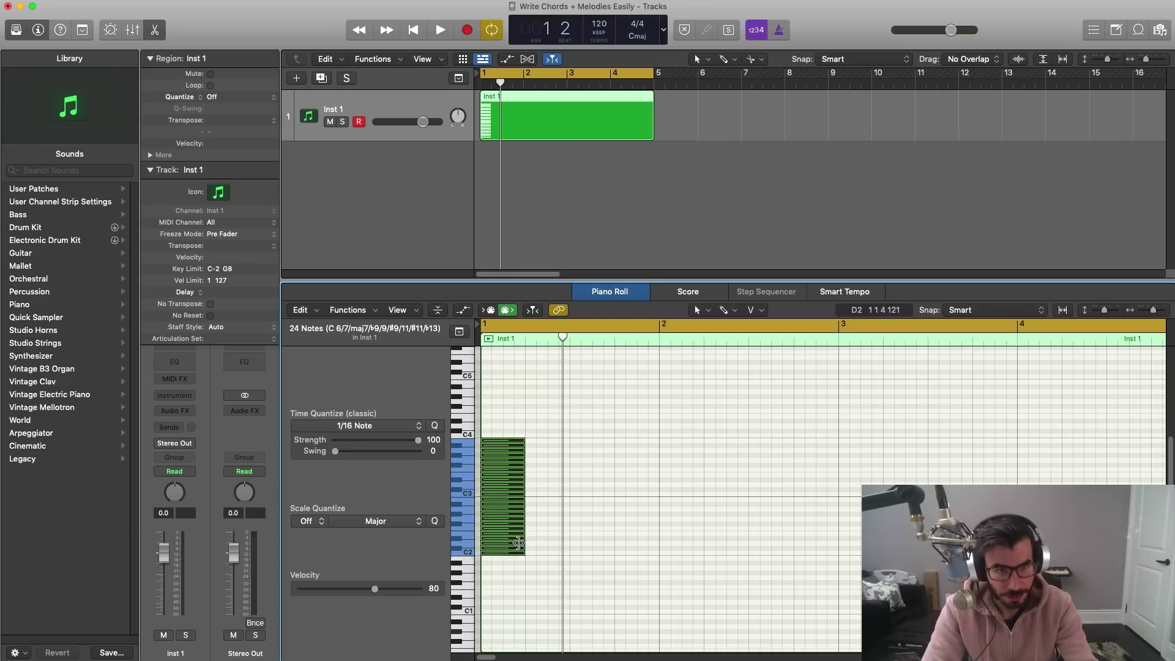
pyautogui.press('shift+super+z')
# Step: Copy the lowest chromatic octave down twice so the note stack reaches C0, and deselect the notes
pyautogui.moveTo(529, 554); pyautogui.dragTo(482, 503)
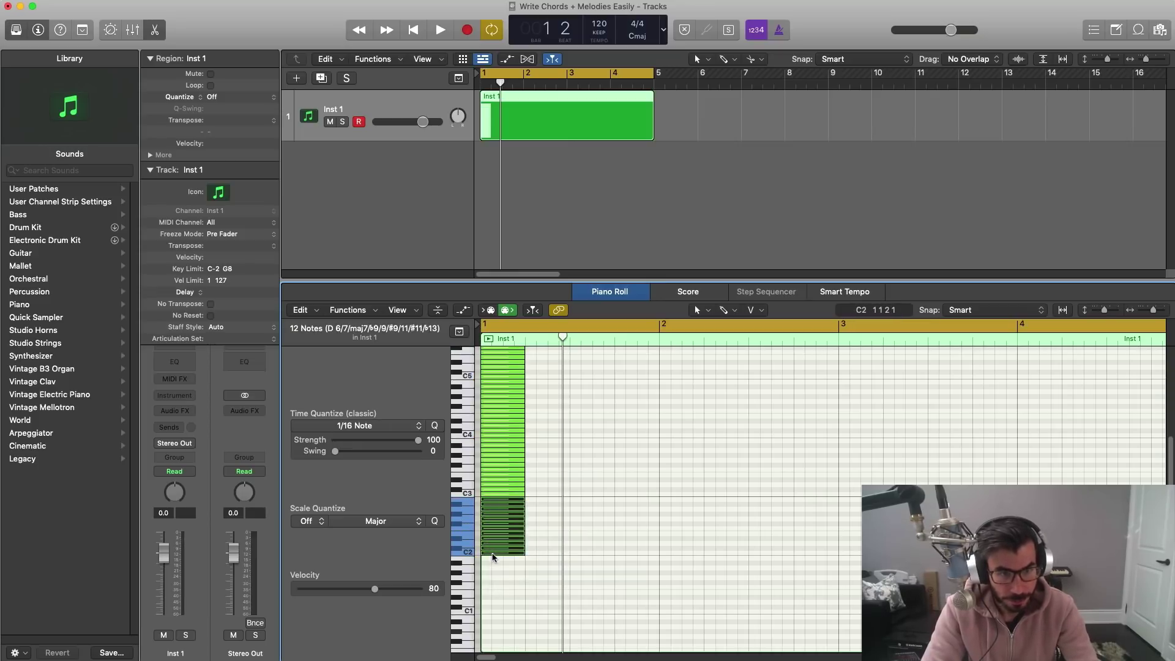
pyautogui.moveTo(493, 554); pyautogui.dragTo(494, 613)
pyautogui.scroll(-3, 495, 613)
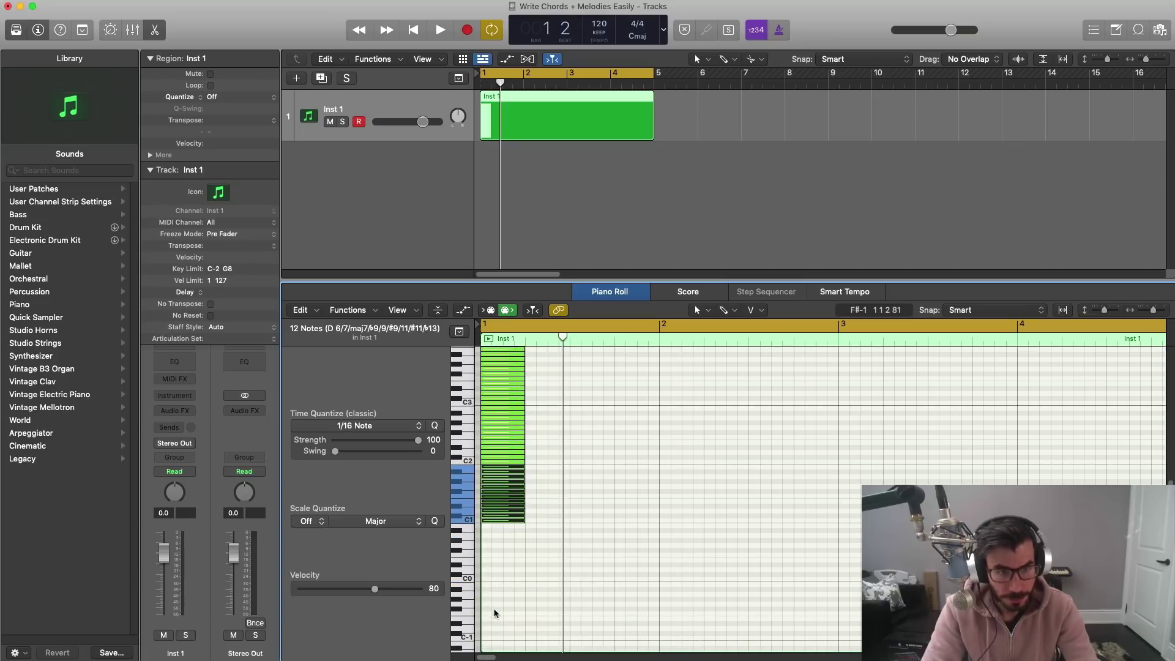
pyautogui.moveTo(493, 518); pyautogui.dragTo(491, 577)
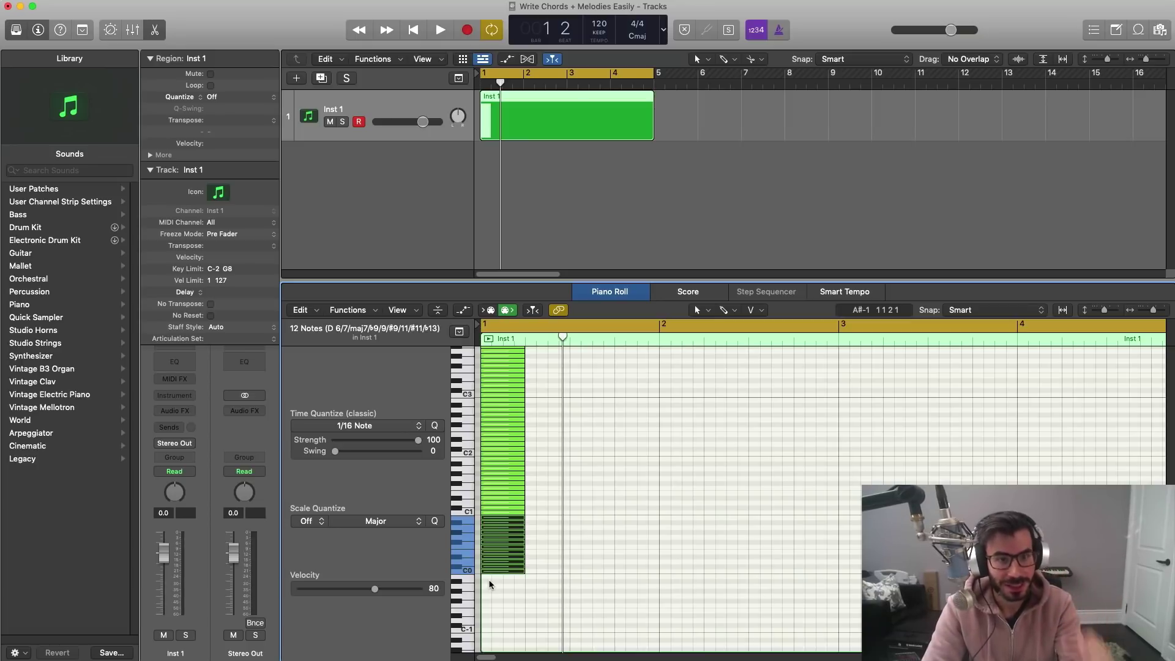
pyautogui.click(596, 568)
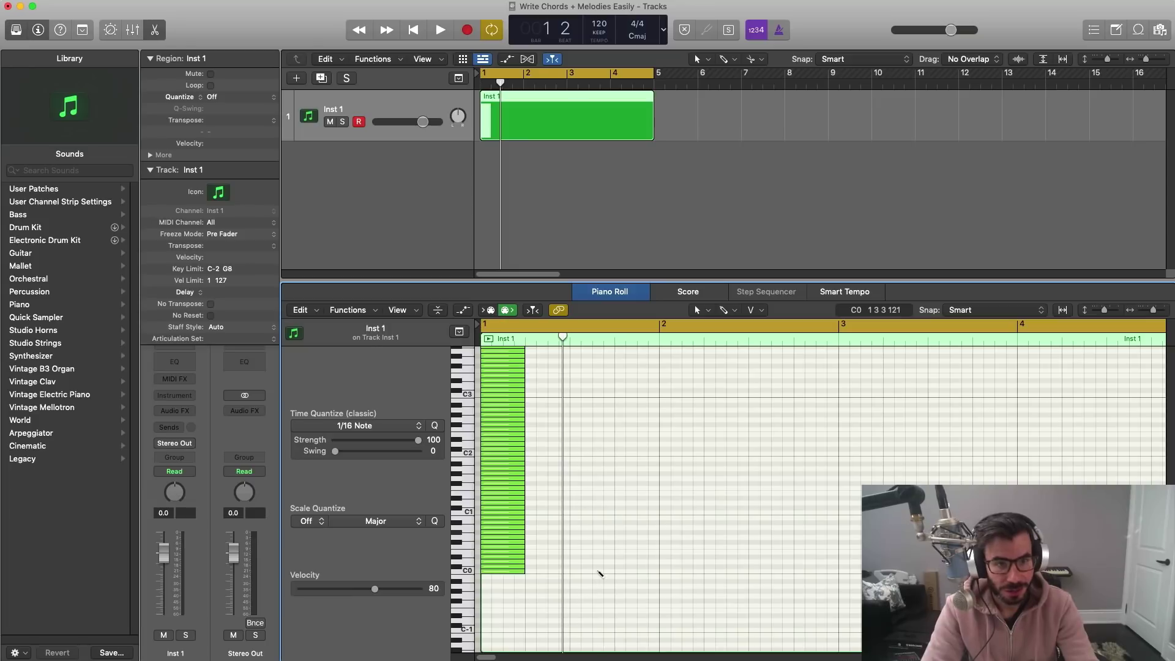
# Step: Select all notes and scale-quantize them to C Natural Minor
pyautogui.press('super+a')
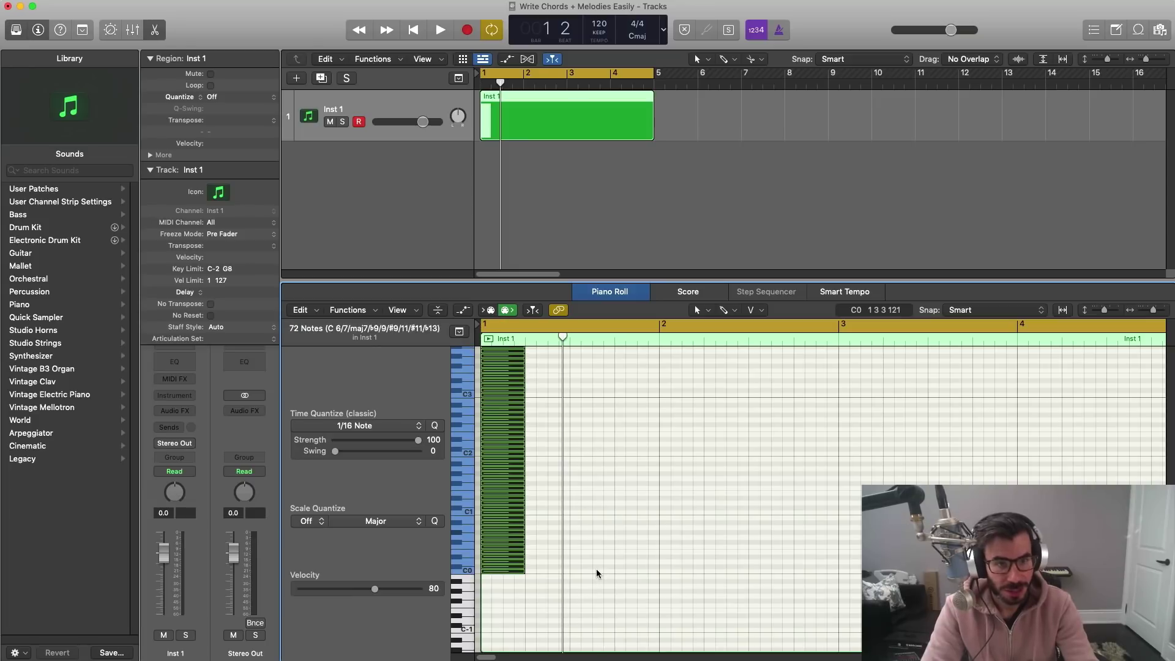
pyautogui.click(309, 522)
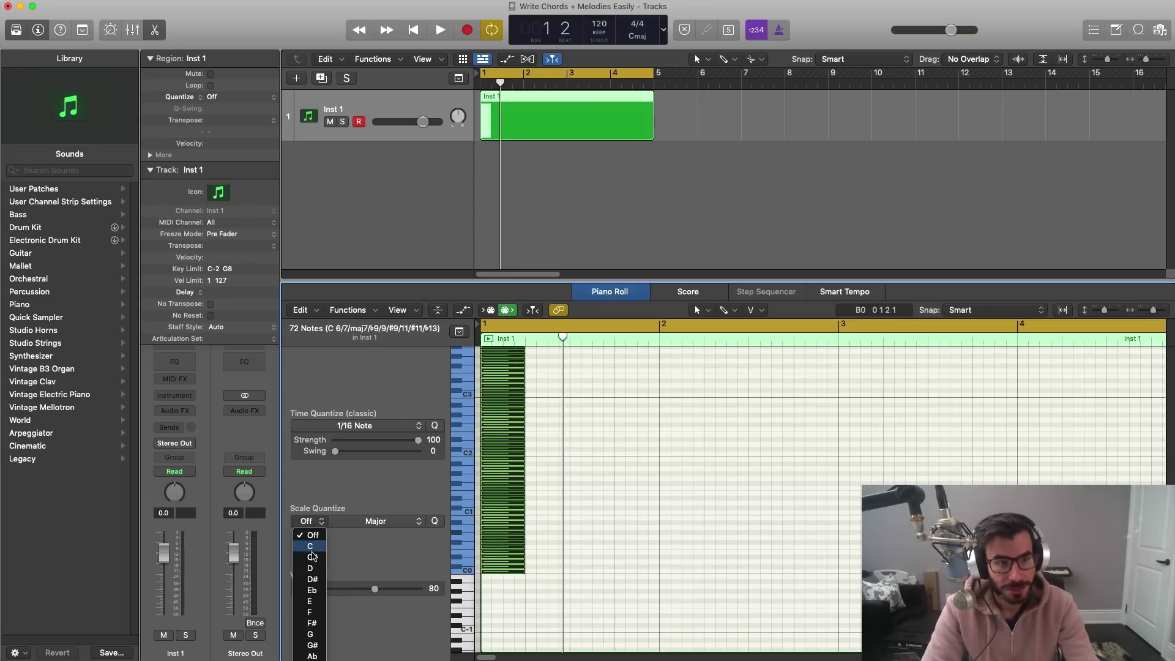
pyautogui.click(310, 546)
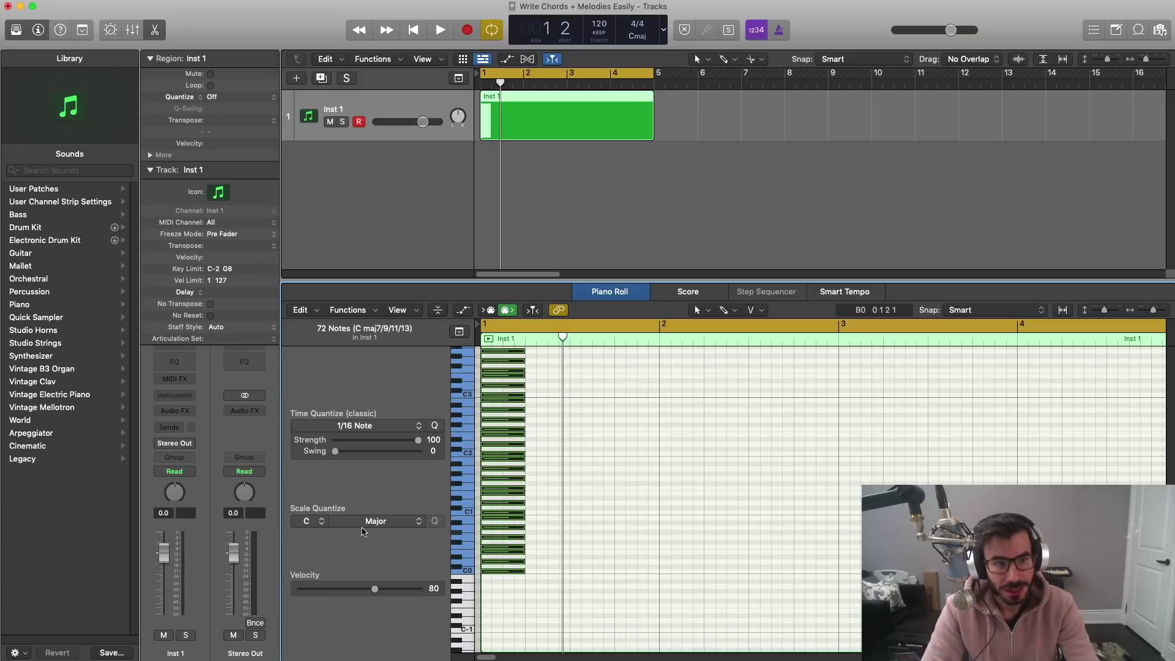
pyautogui.click(374, 522)
pyautogui.click(375, 546)
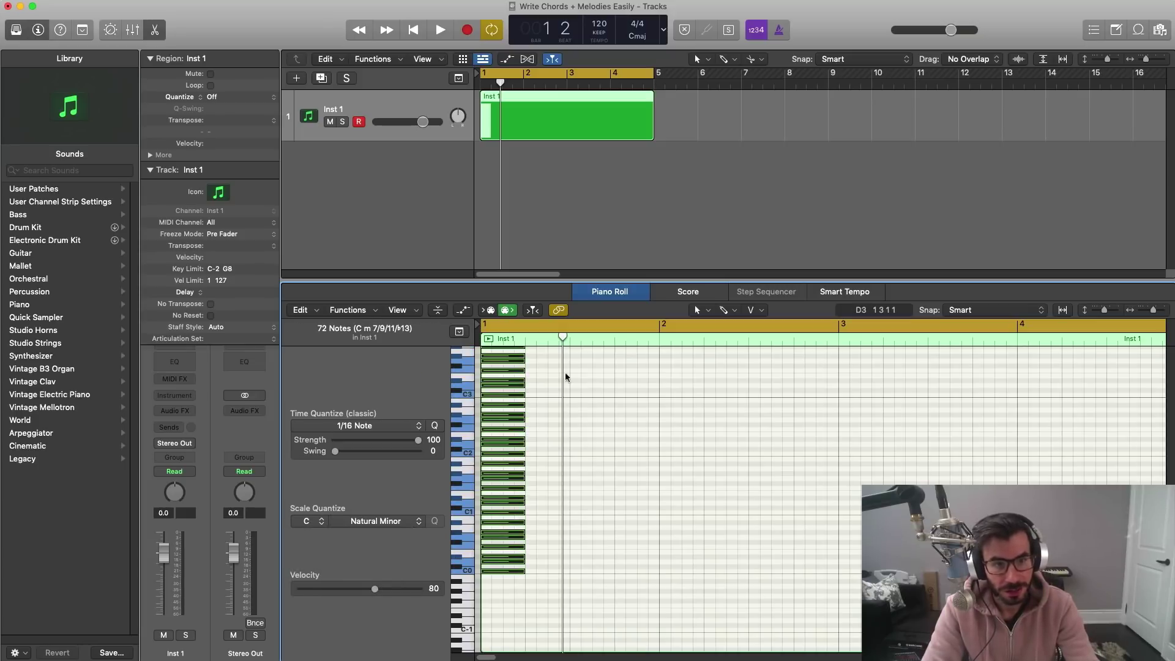
# Step: Deselect the notes and collapse the Piano Roll to show only the pitches used by the scale notes
pyautogui.scroll(2, 514, 474)
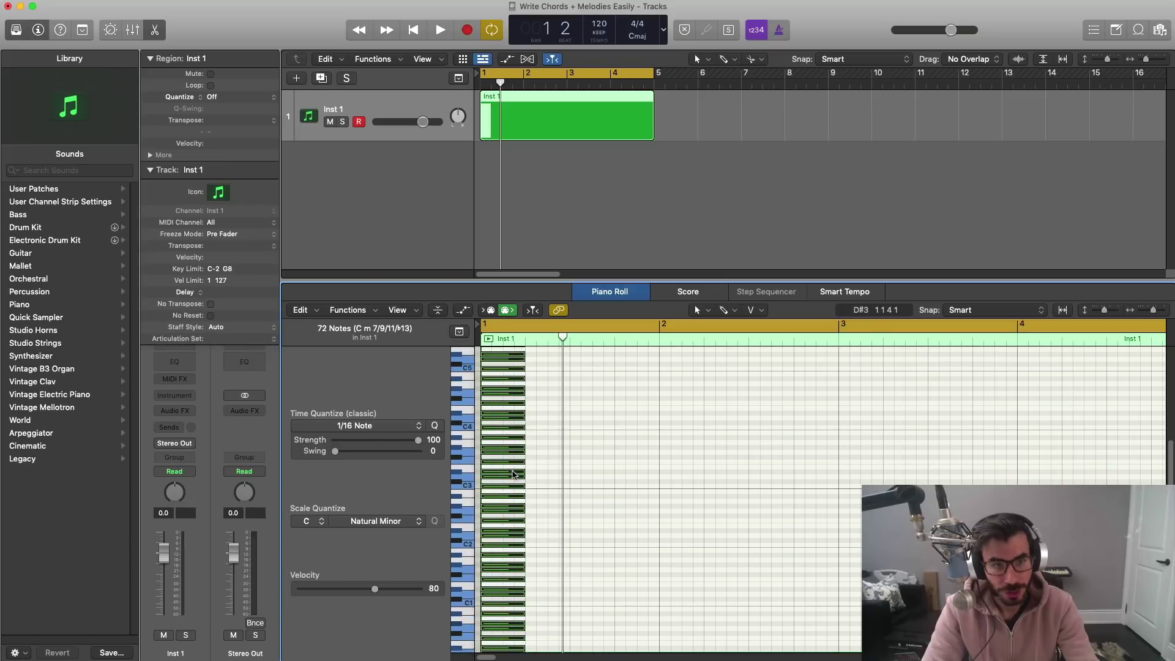
pyautogui.click(549, 537)
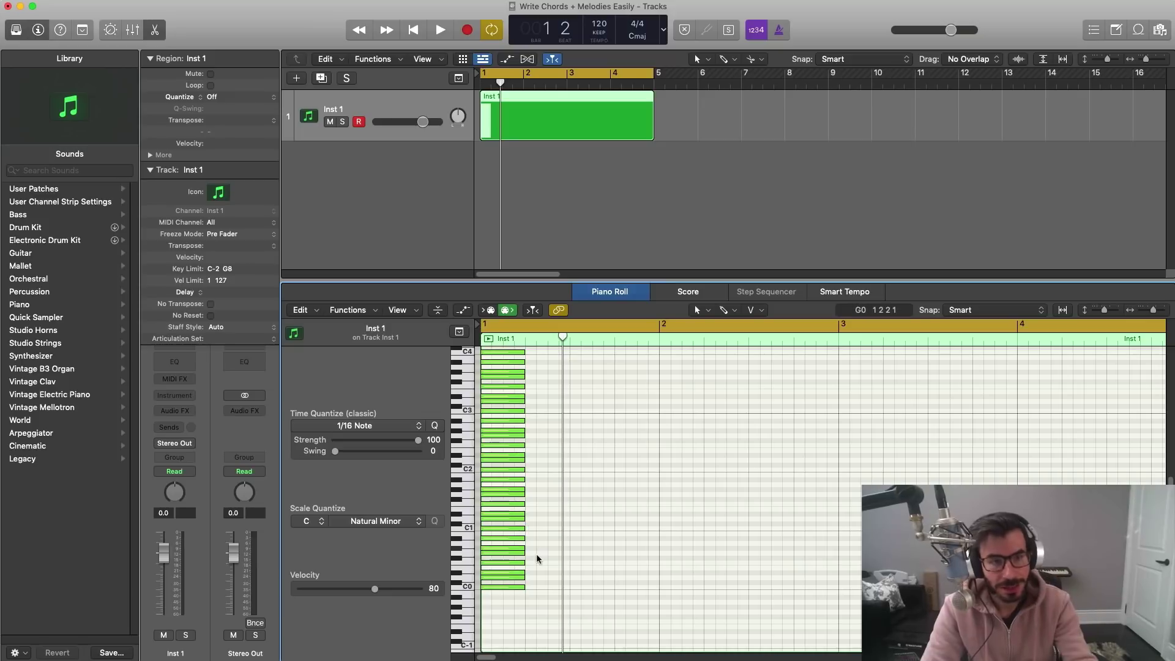
pyautogui.click(437, 311)
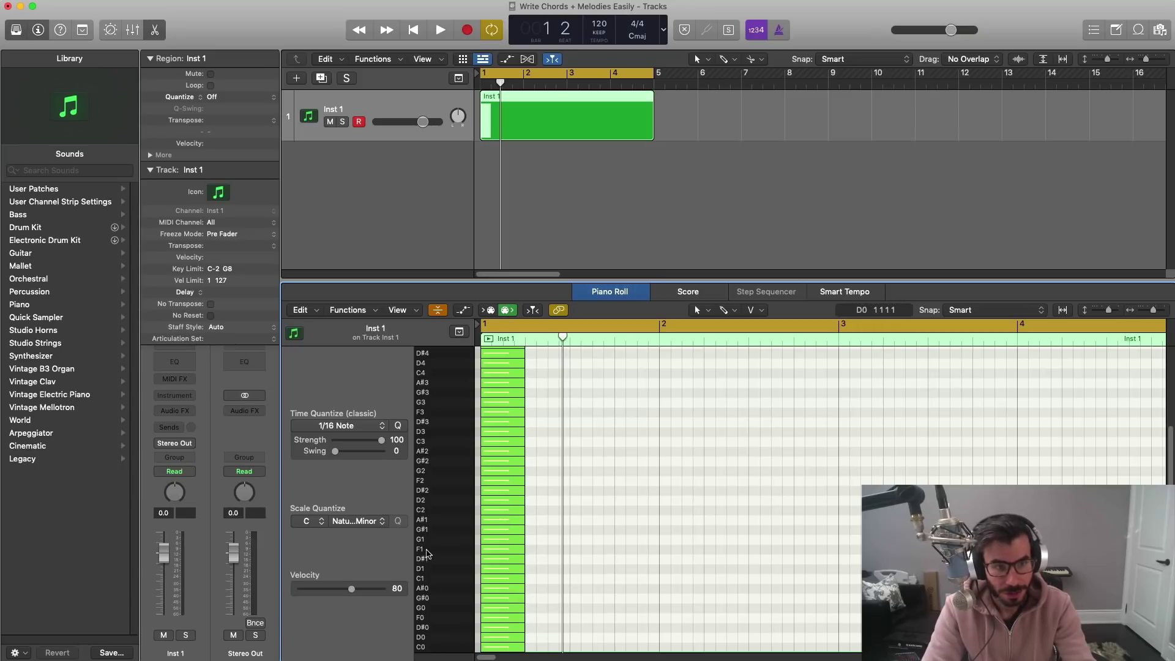
pyautogui.click(437, 311)
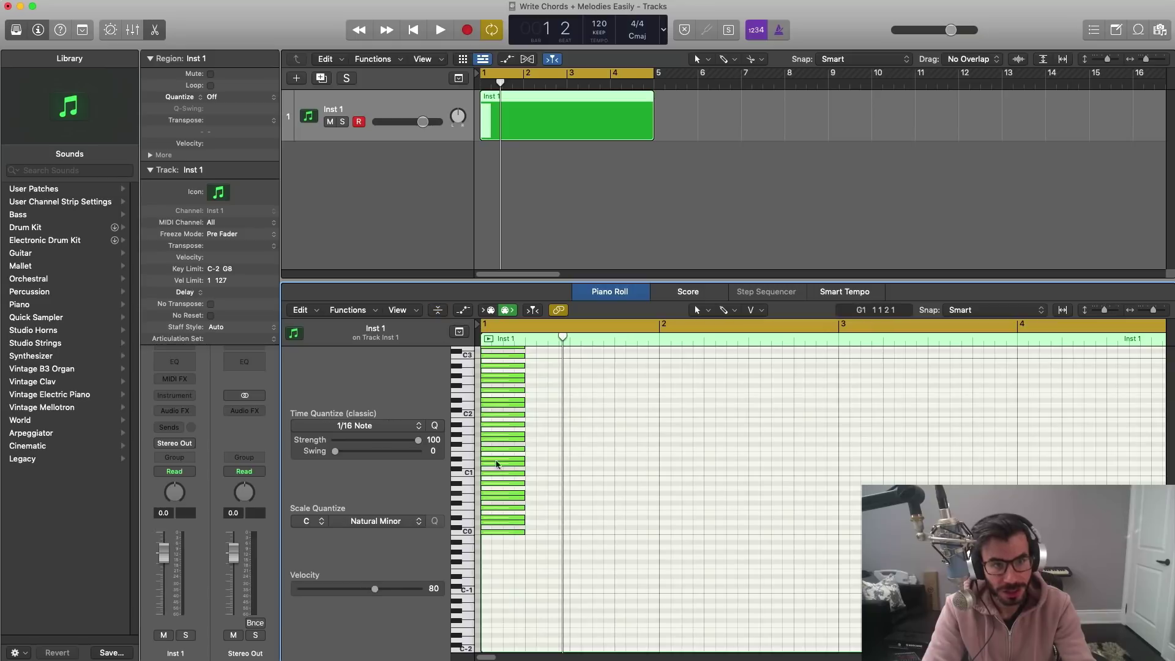
pyautogui.click(436, 310)
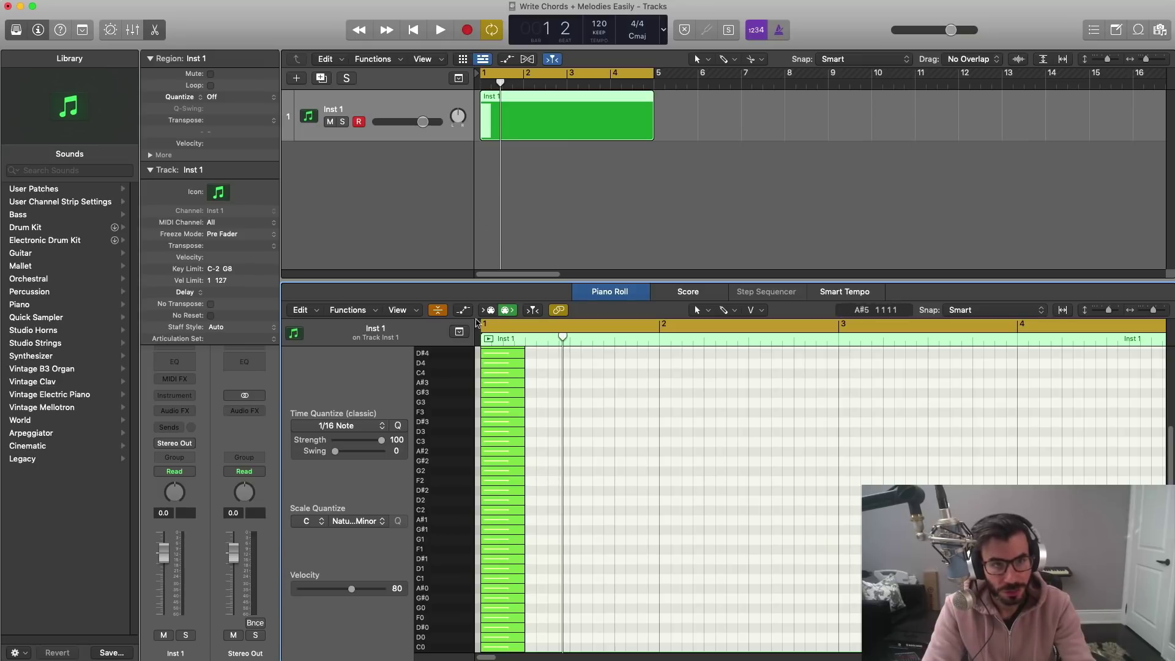
# Step: Mute all the scale notes and move them back before the start of bar 1
pyautogui.press('super+a')
pyautogui.scroll(4, 550, 489)
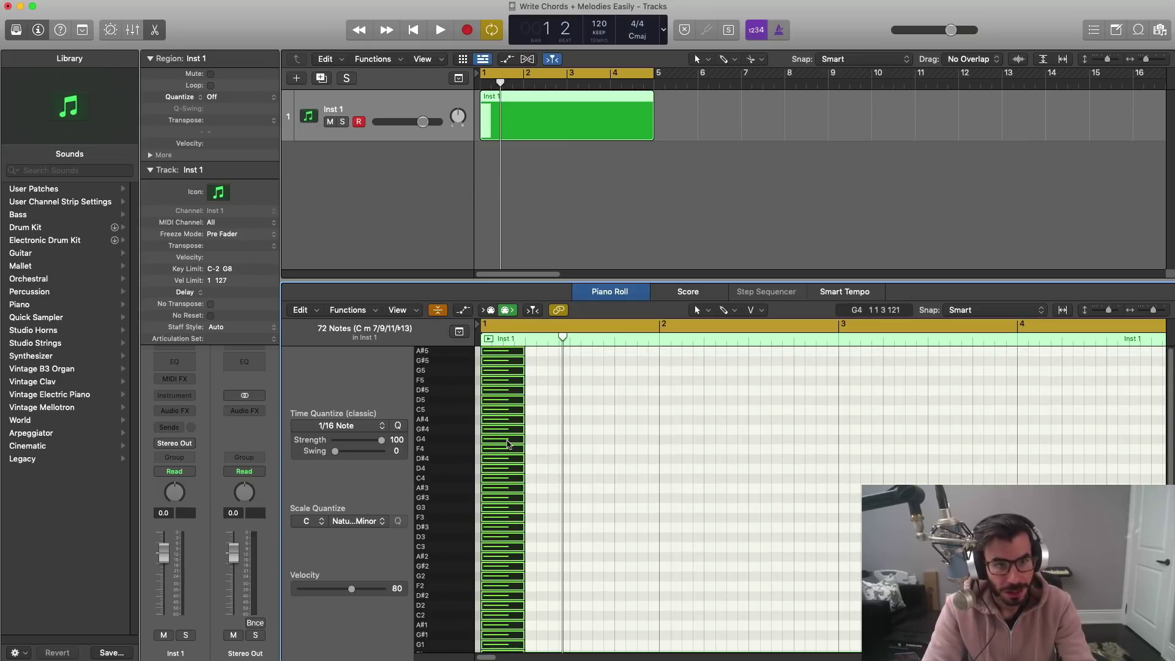
pyautogui.hotkey('ctrl', 'm')
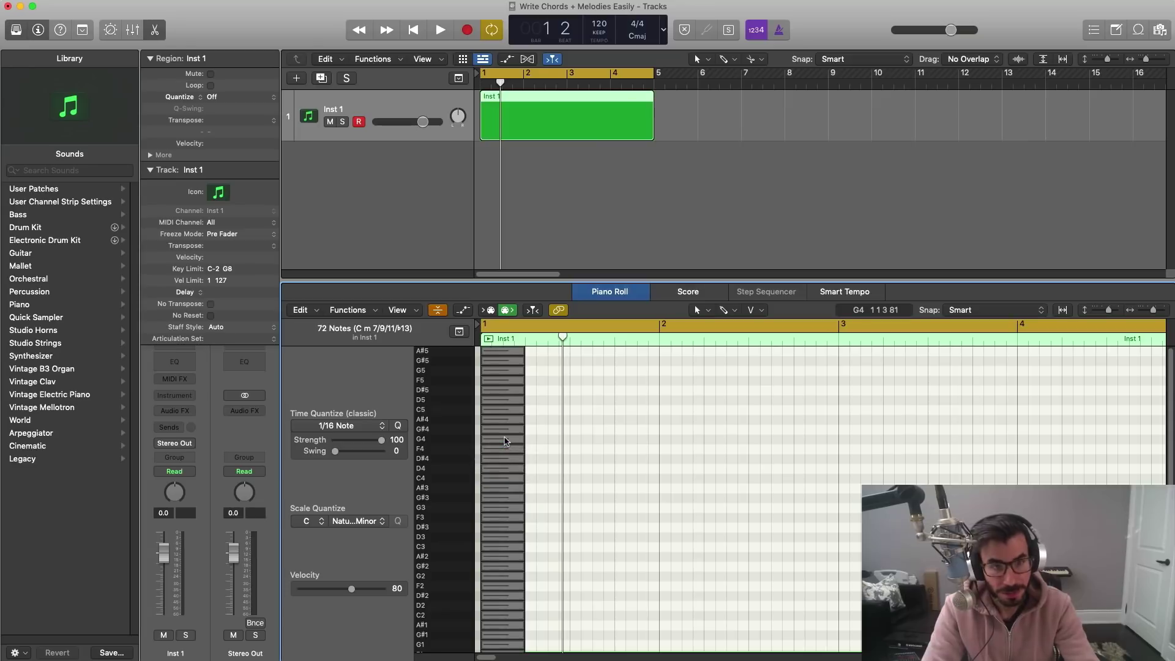
pyautogui.moveTo(501, 441); pyautogui.dragTo(459, 446)
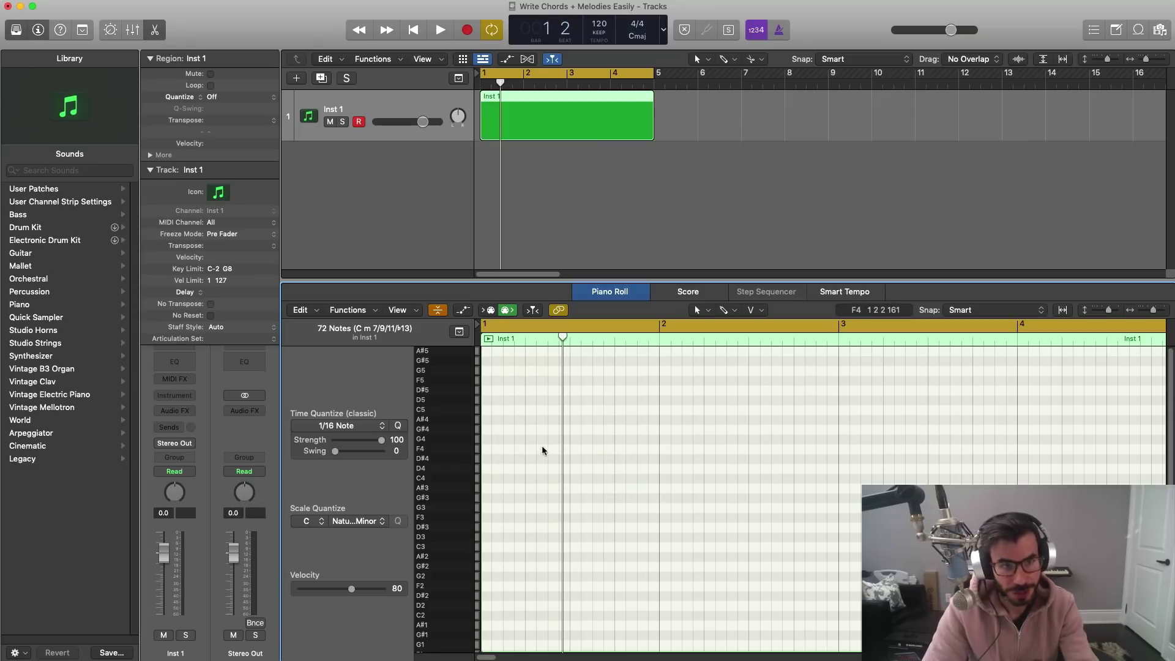
# Step: Add a new C2 note at the start of bar 1 in the collapsed scale view
pyautogui.scroll(-3, 503, 626)
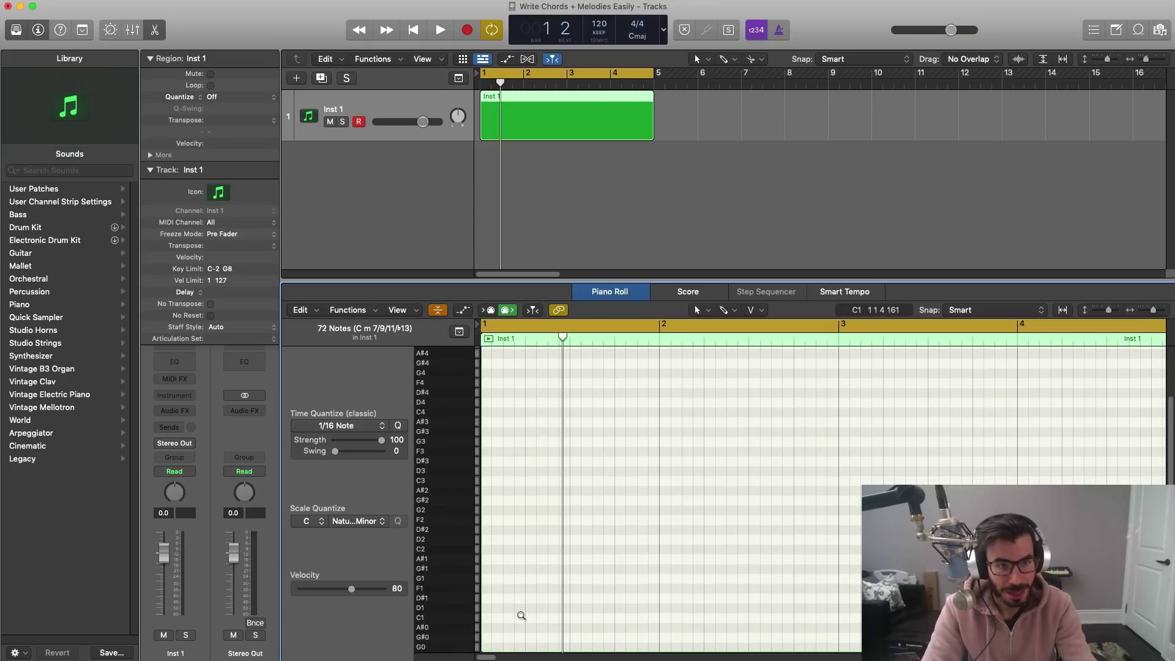
pyautogui.scroll(2, 521, 615)
pyautogui.scroll(2, 530, 584)
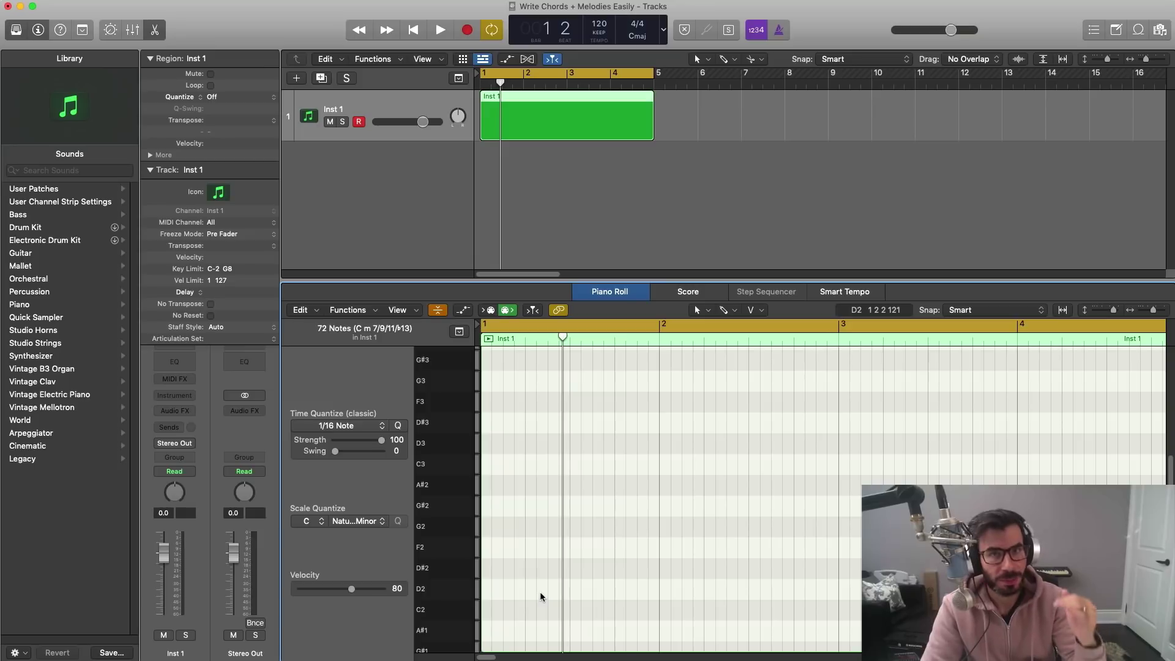
pyautogui.scroll(-1, 527, 597)
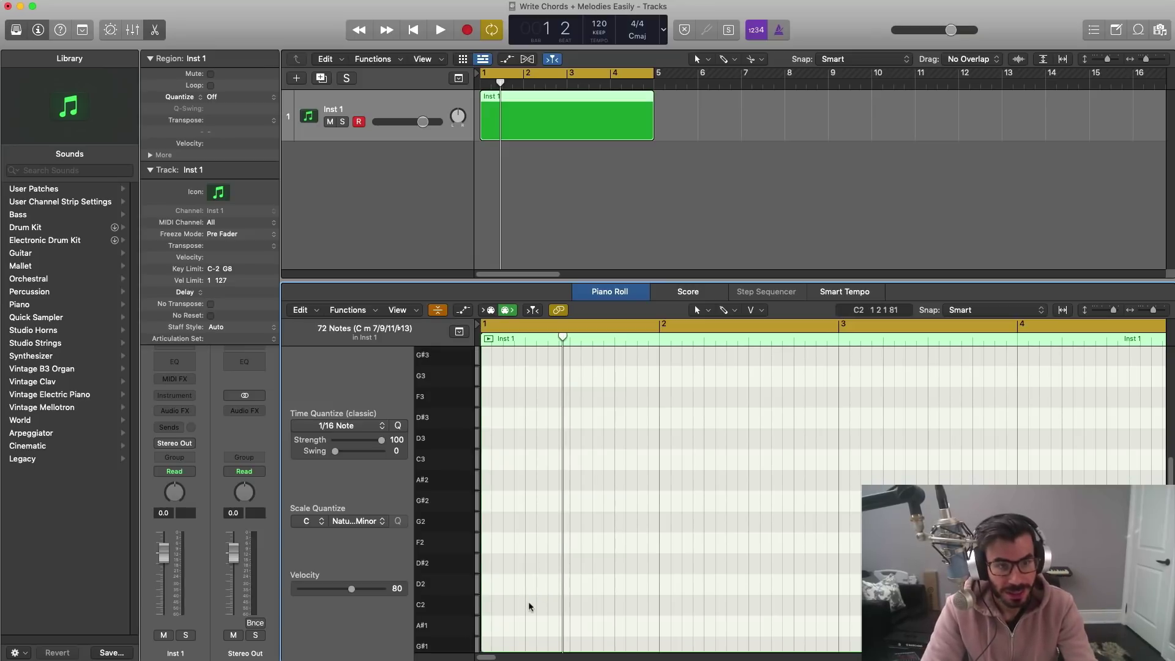
pyautogui.click(492, 608)
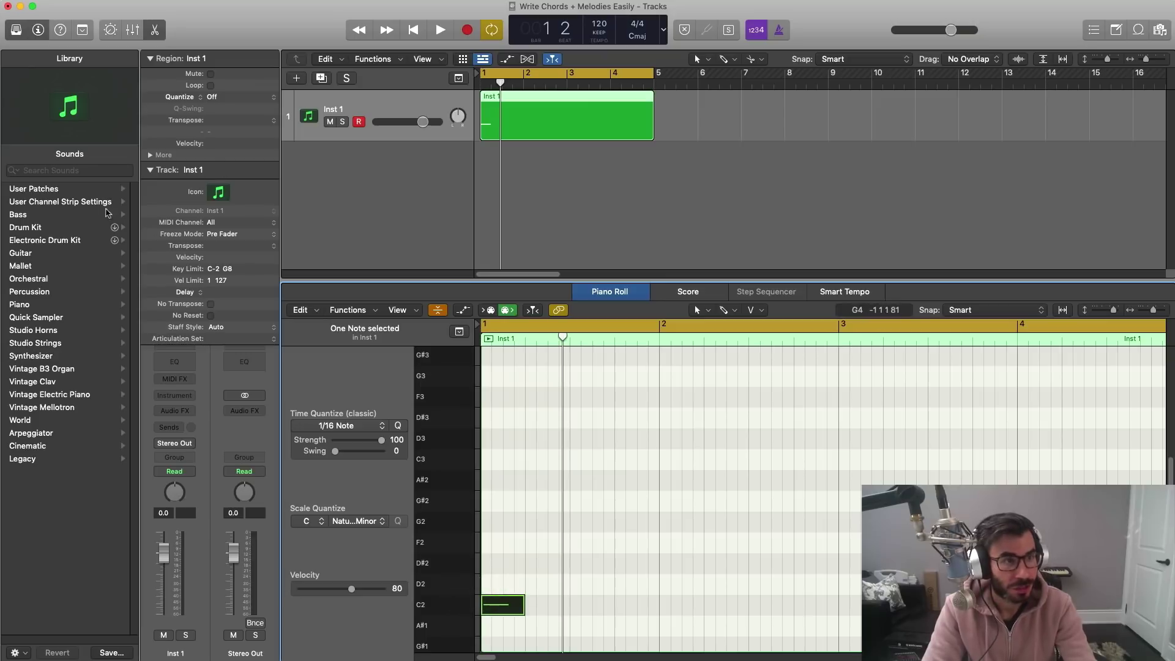
# Step: Load the Steinway Grand Piano patch on the track and audition the C2 note
pyautogui.click(34, 304)
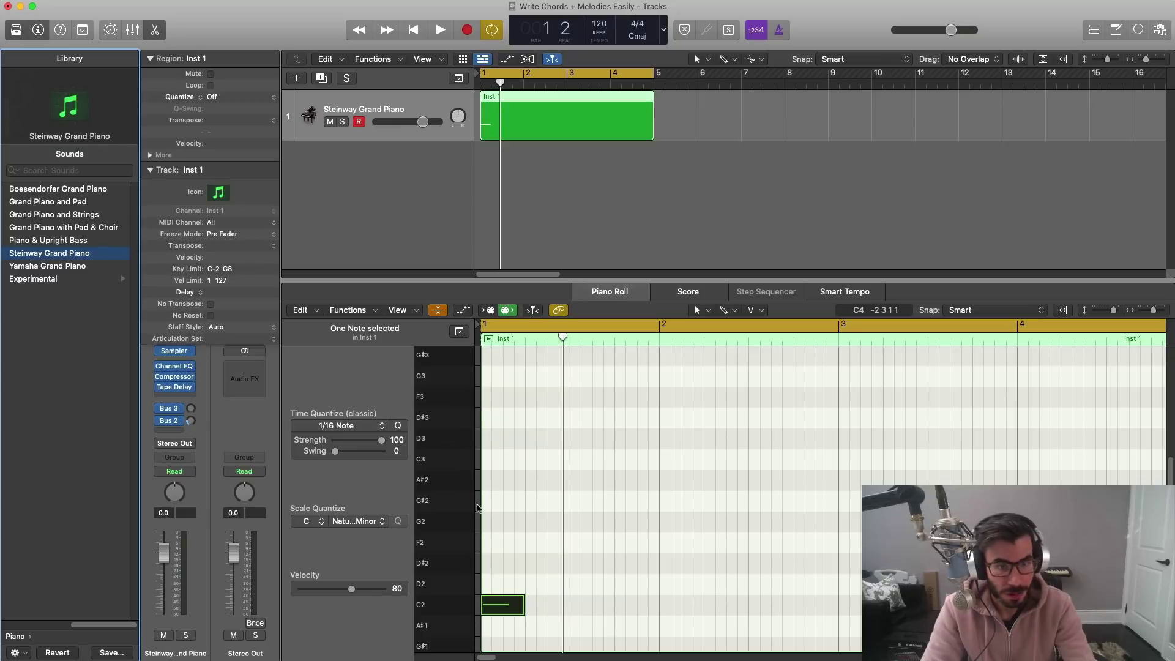
pyautogui.click(519, 606)
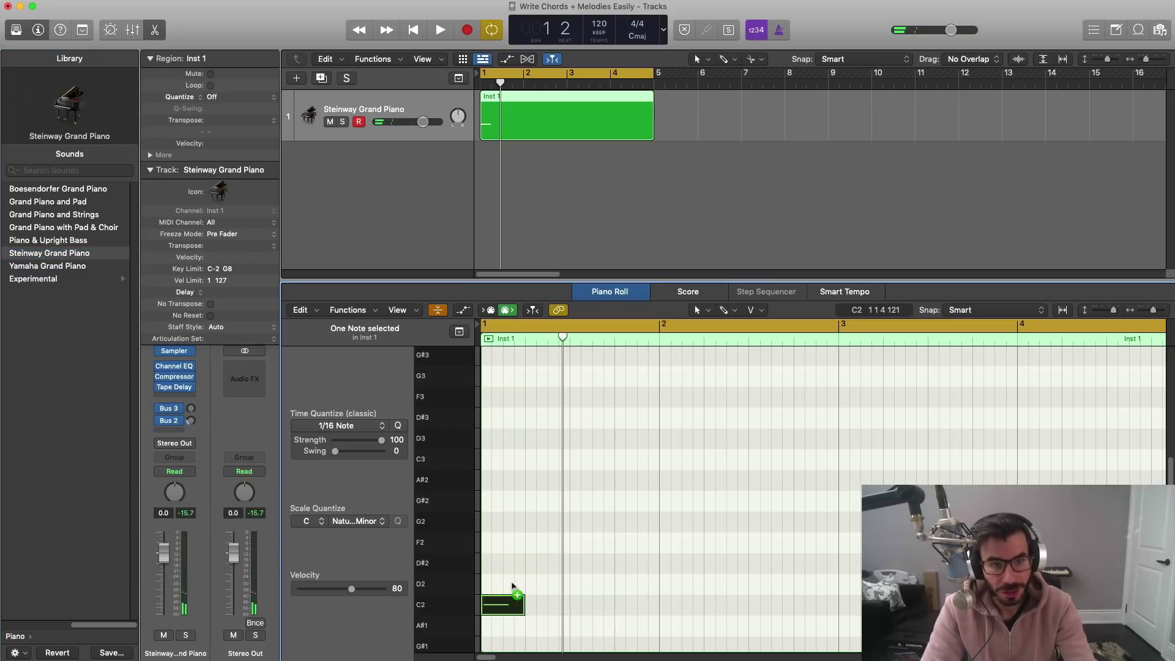
# Step: Add D#2 and G2 notes above the C2 note at the start of bar 1 to build a C minor triad
pyautogui.moveTo(507, 601); pyautogui.dragTo(507, 566)
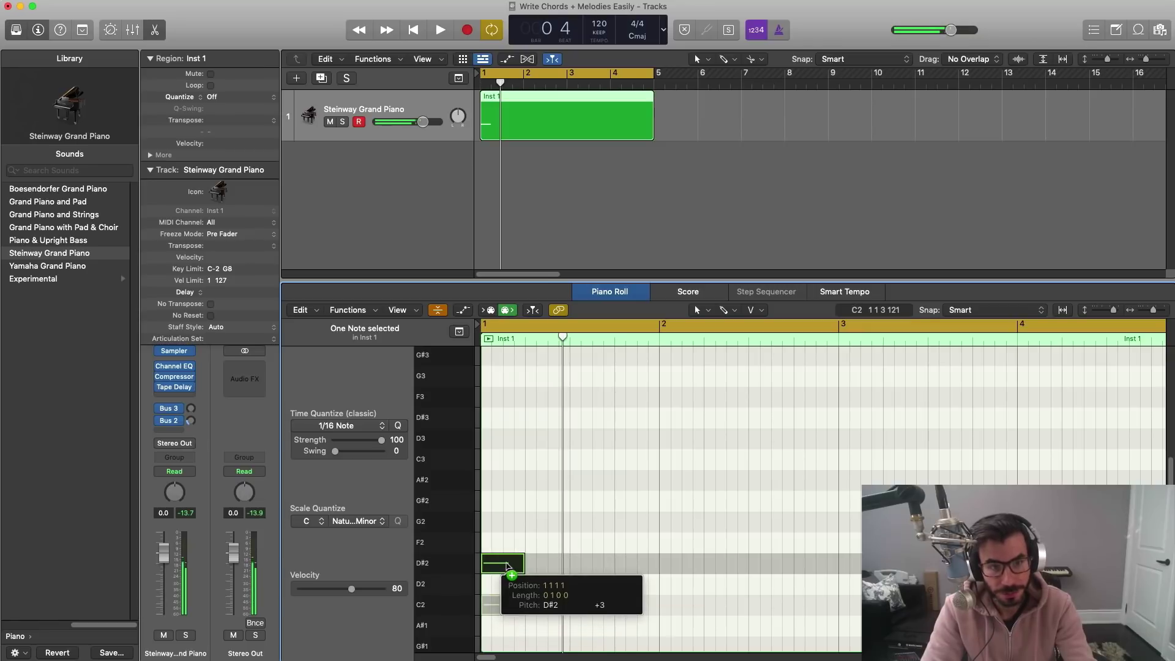
pyautogui.press('super+z')
pyautogui.click(490, 564)
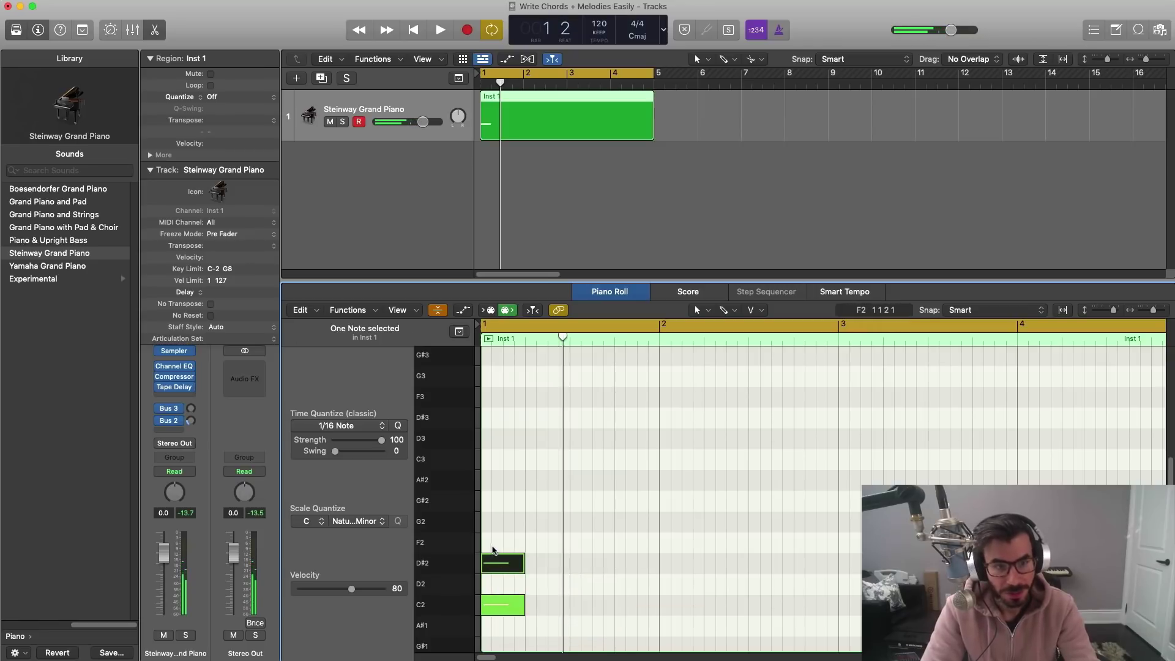
pyautogui.click(489, 521)
# Step: Select the C2, D#2 and G2 notes, lengthen them to two bars, and play the chord
pyautogui.moveTo(554, 499); pyautogui.dragTo(514, 612)
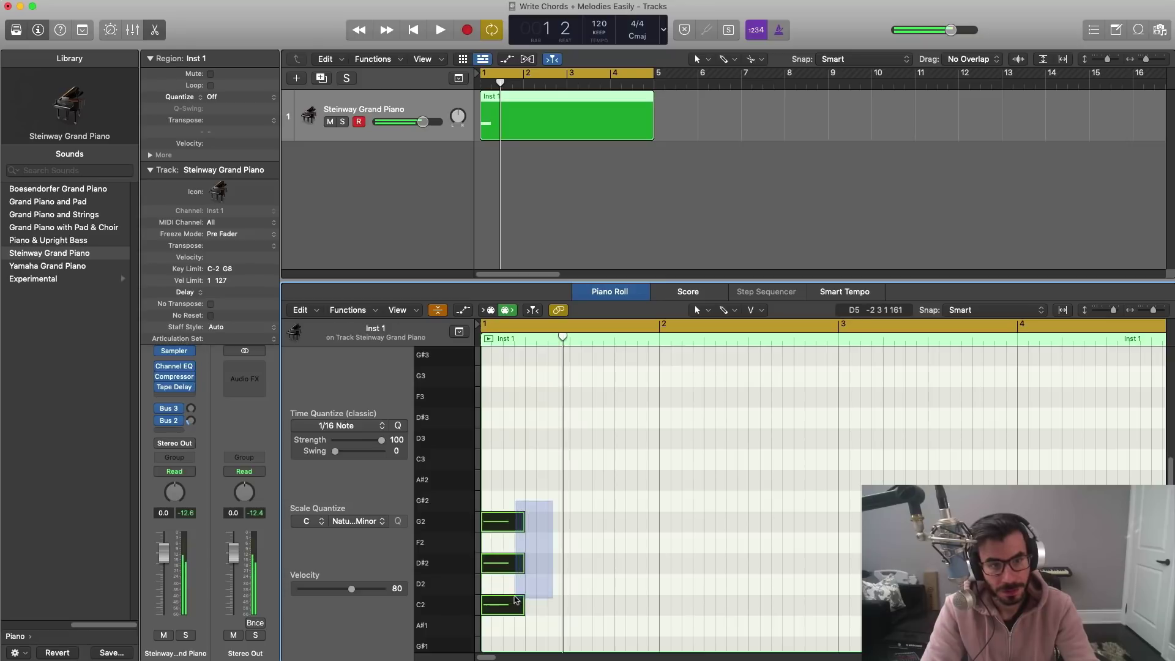
pyautogui.moveTo(523, 524)
pyautogui.mouseDown()
pyautogui.moveTo(821, 558)
pyautogui.moveTo(826, 543)
pyautogui.mouseUp()
pyautogui.press('space')
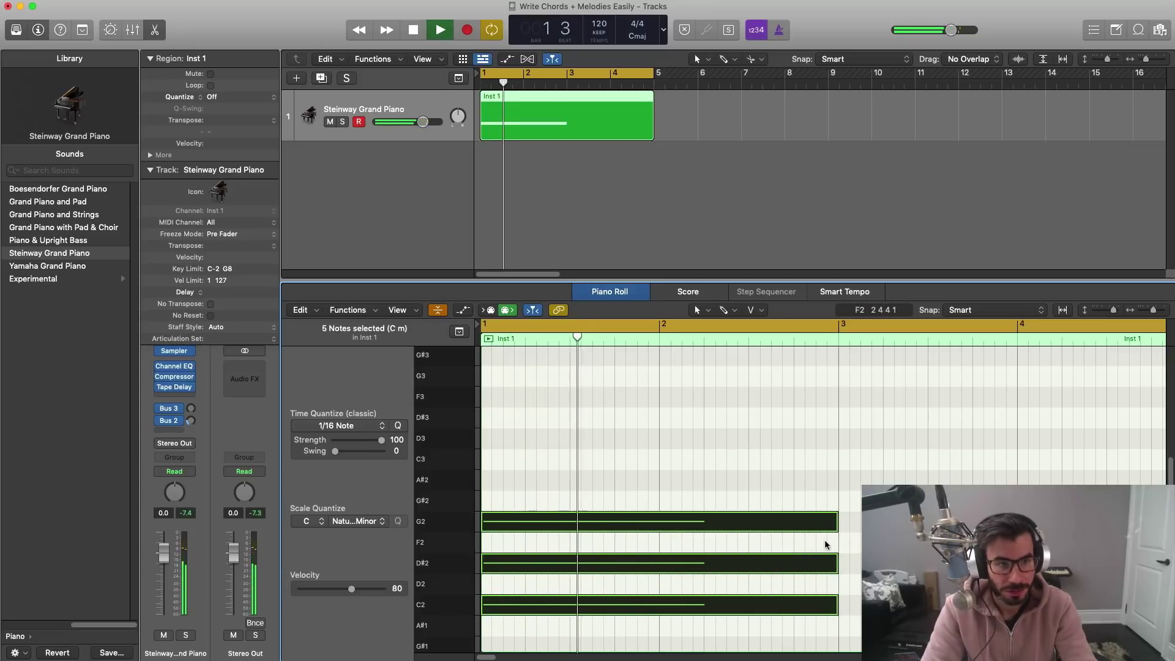
pyautogui.press('space')
# Step: Shorten the three chord notes to one bar and deselect them
pyautogui.moveTo(596, 428); pyautogui.dragTo(597, 609)
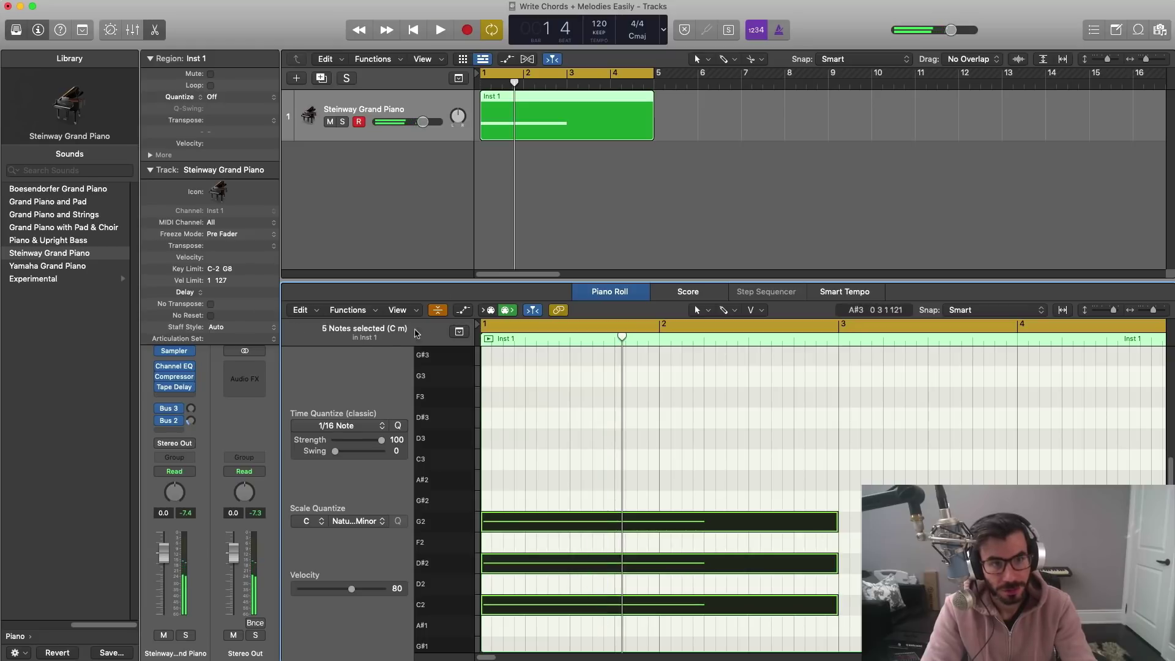
pyautogui.moveTo(835, 523); pyautogui.dragTo(658, 525)
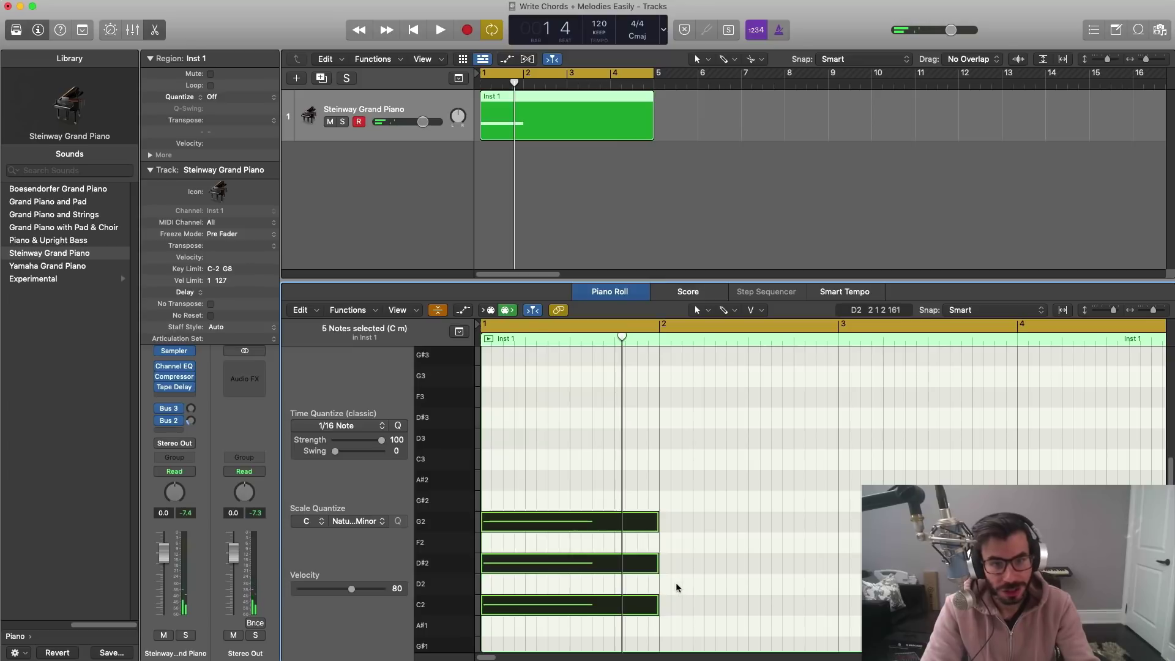
pyautogui.click(677, 586)
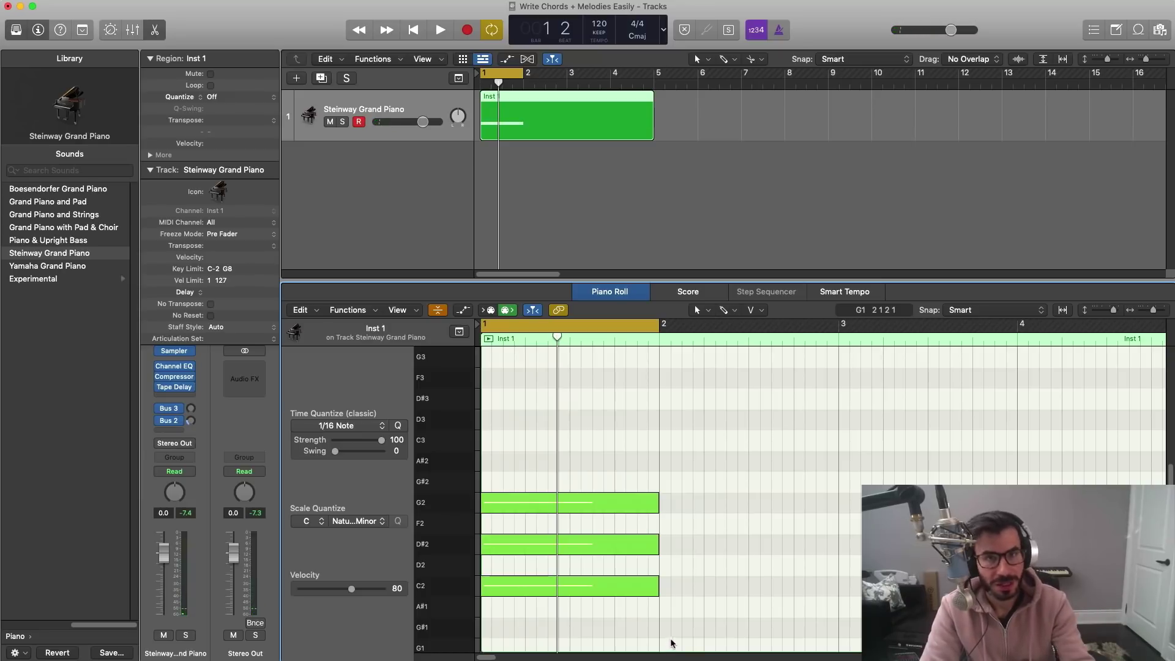
# Step: Add one-bar D#2, G2 and A#2 notes at the start of bar 2 to build a second chord
pyautogui.click(667, 544)
pyautogui.click(667, 505)
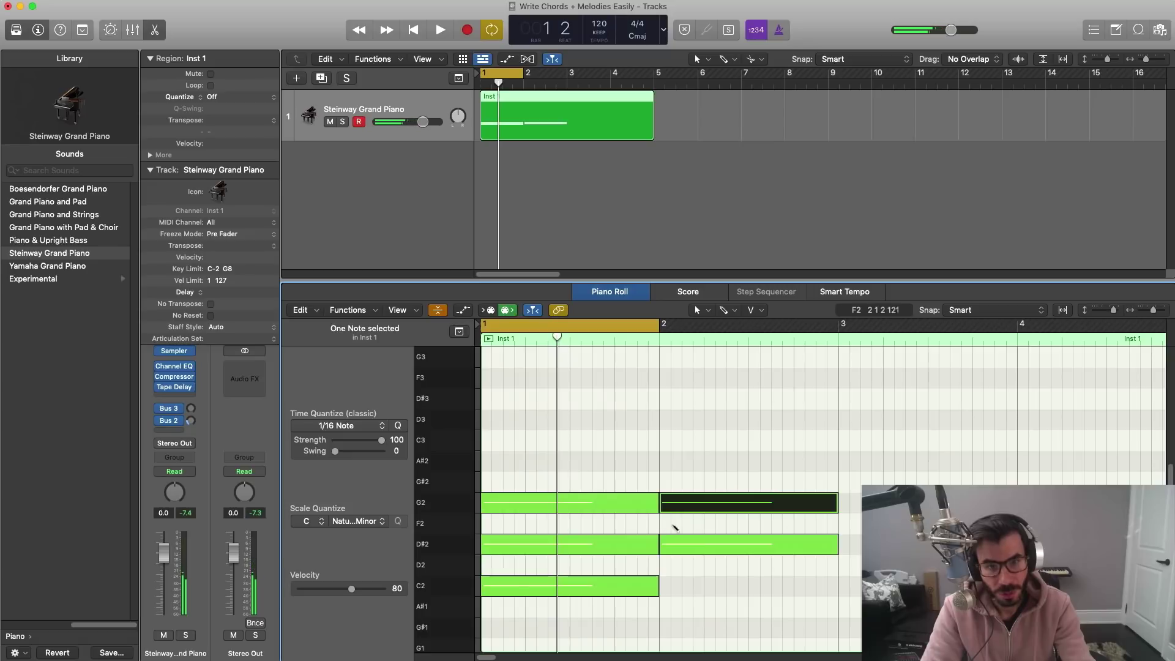
pyautogui.click(666, 461)
# Step: Move the cycle range to bar 2, select the chord's three notes and play it back
pyautogui.moveTo(636, 325); pyautogui.dragTo(813, 330)
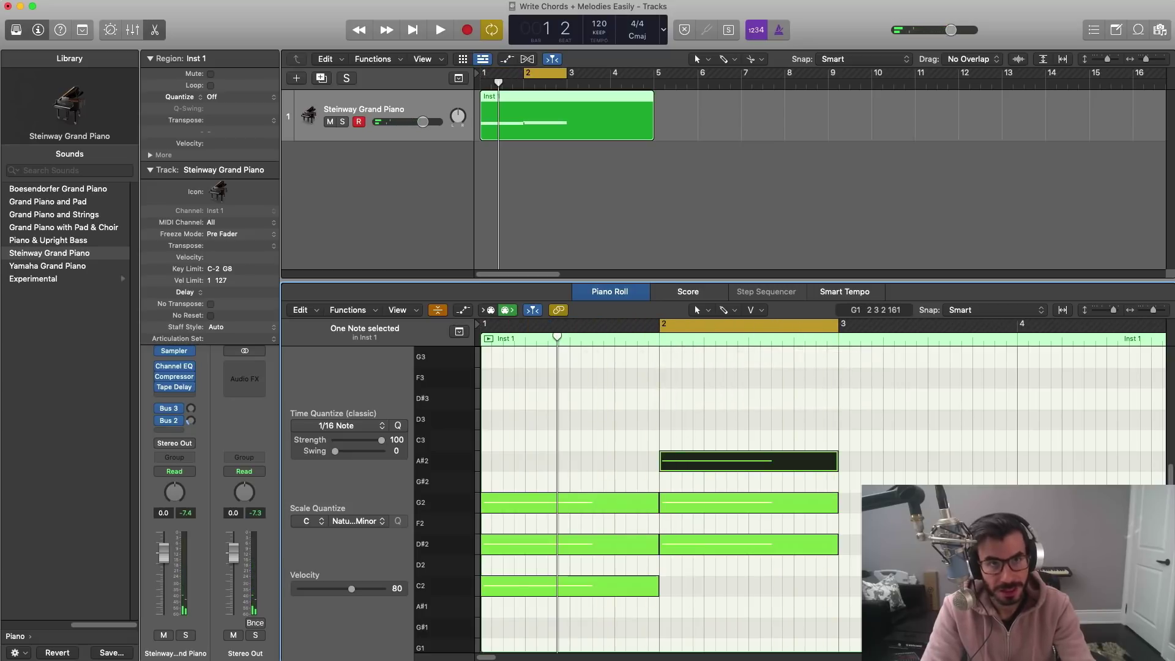
pyautogui.press('space')
pyautogui.press('space')
pyautogui.moveTo(756, 440); pyautogui.dragTo(716, 634)
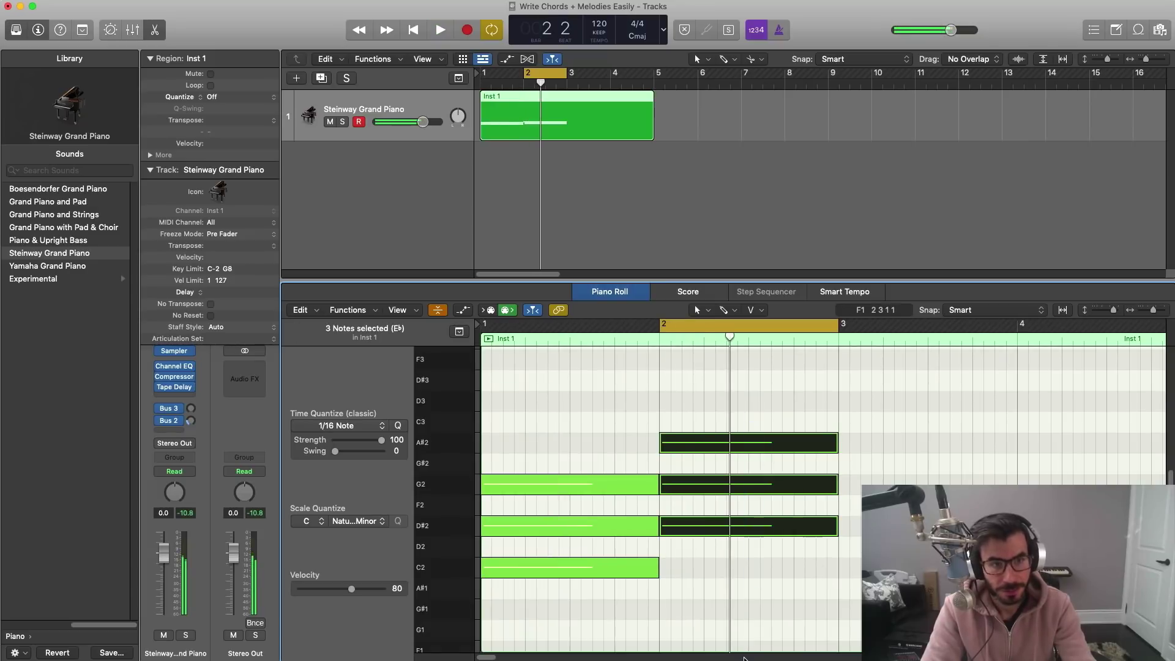
pyautogui.press('space')
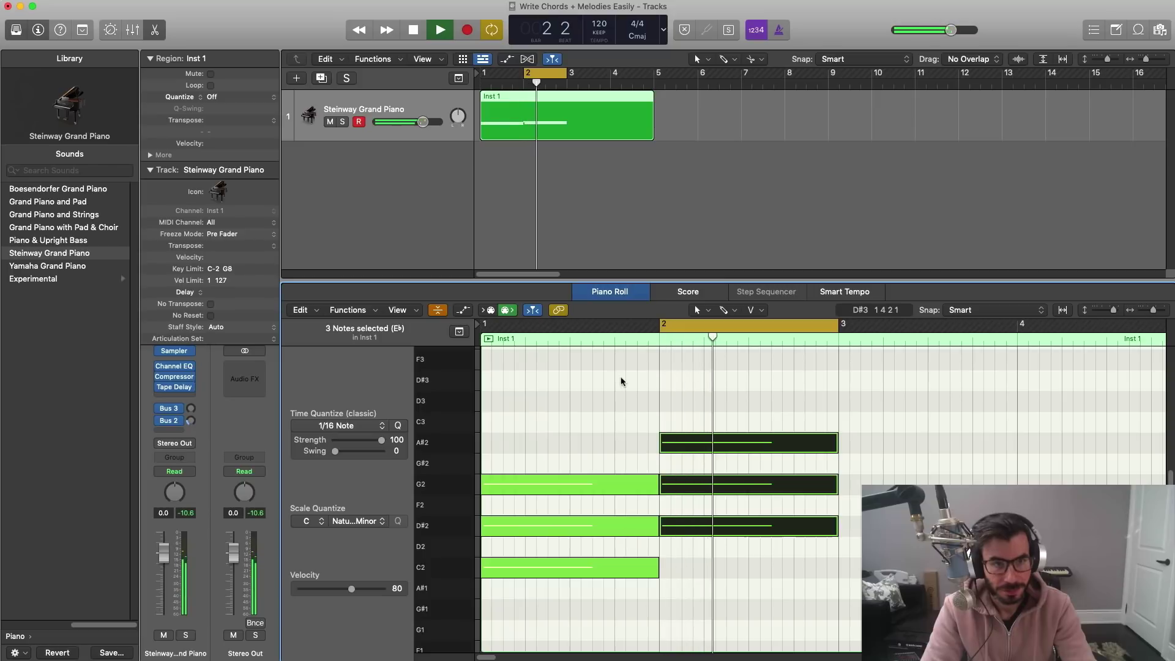
pyautogui.press('space')
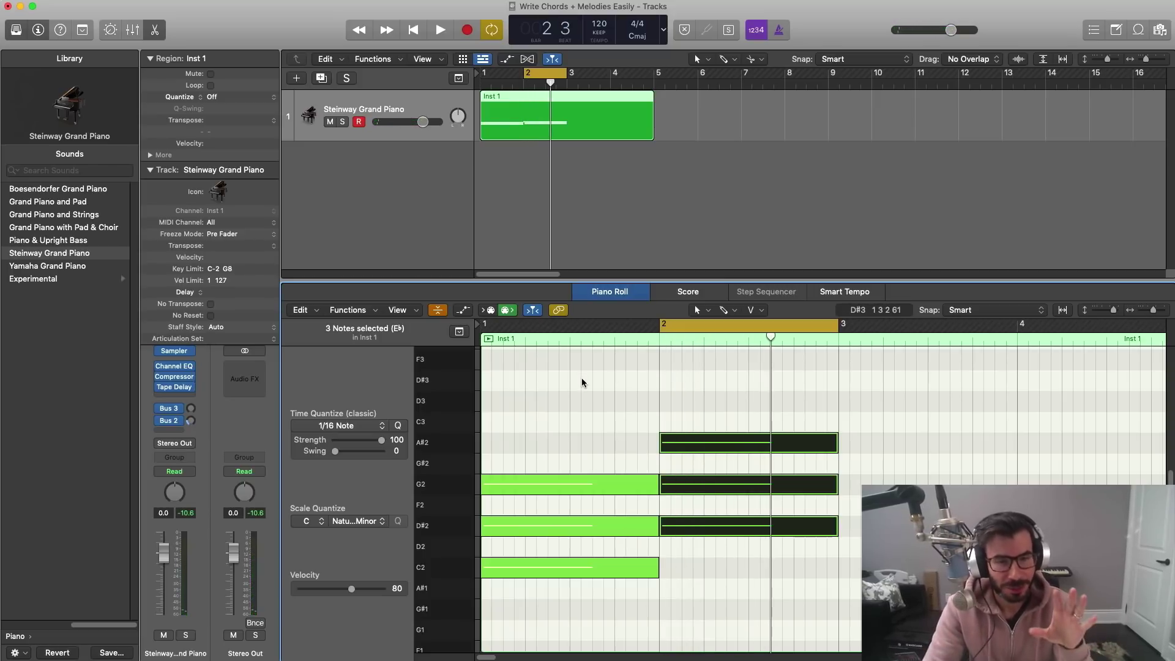
# Step: Delete the Inst 1 region and set the cycle range to bars 1 through 4 with cycling switched off
pyautogui.press('x')
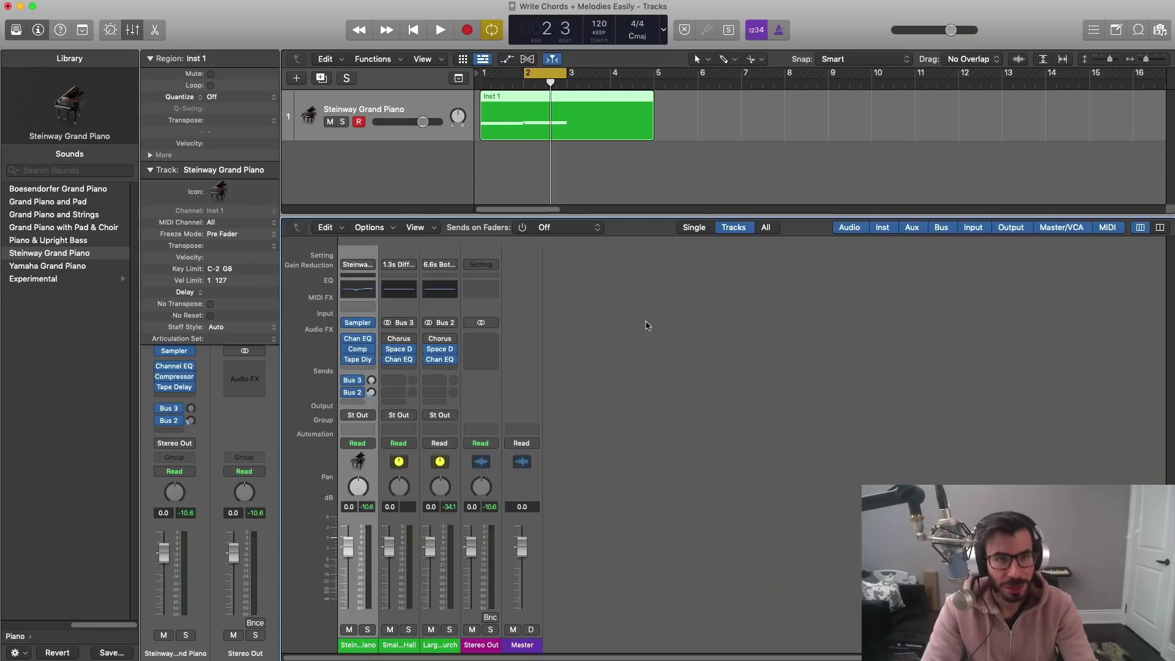
pyautogui.press('x')
pyautogui.press('Delete')
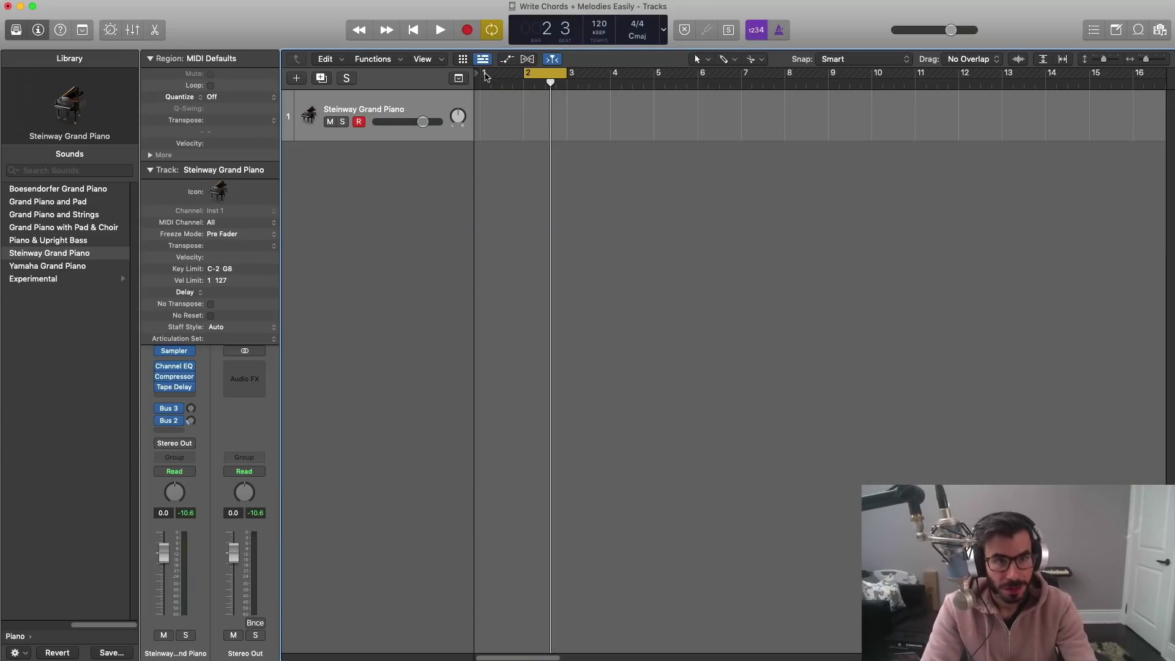
pyautogui.moveTo(484, 74); pyautogui.dragTo(654, 76)
pyautogui.press('c')
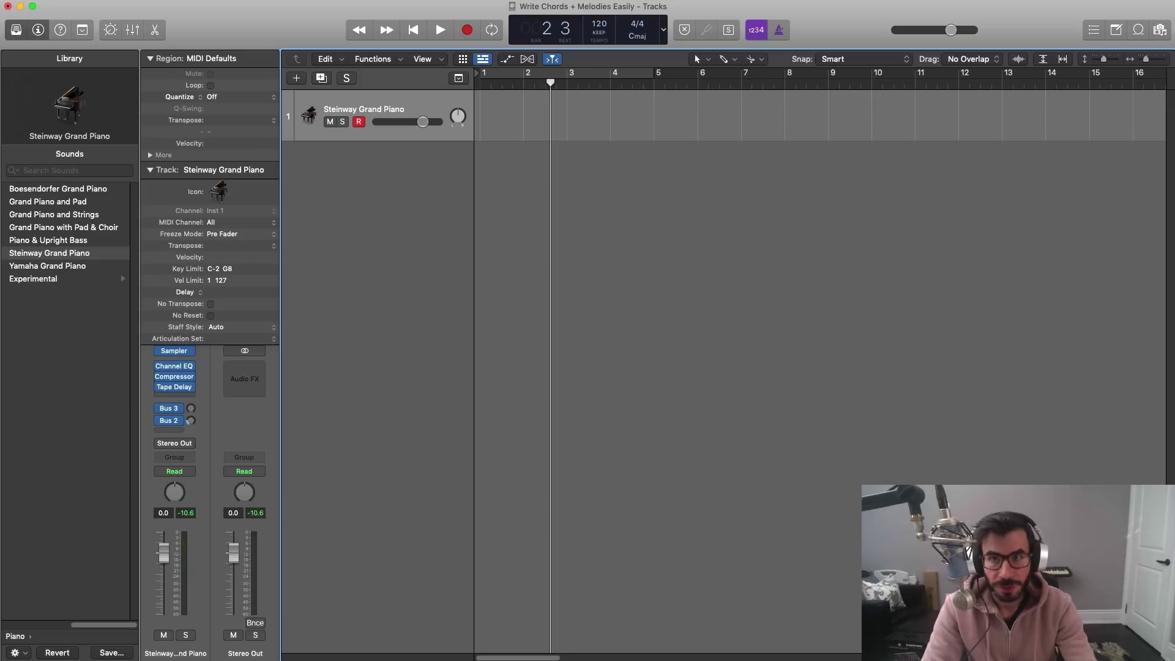
pyautogui.click(1151, 32)
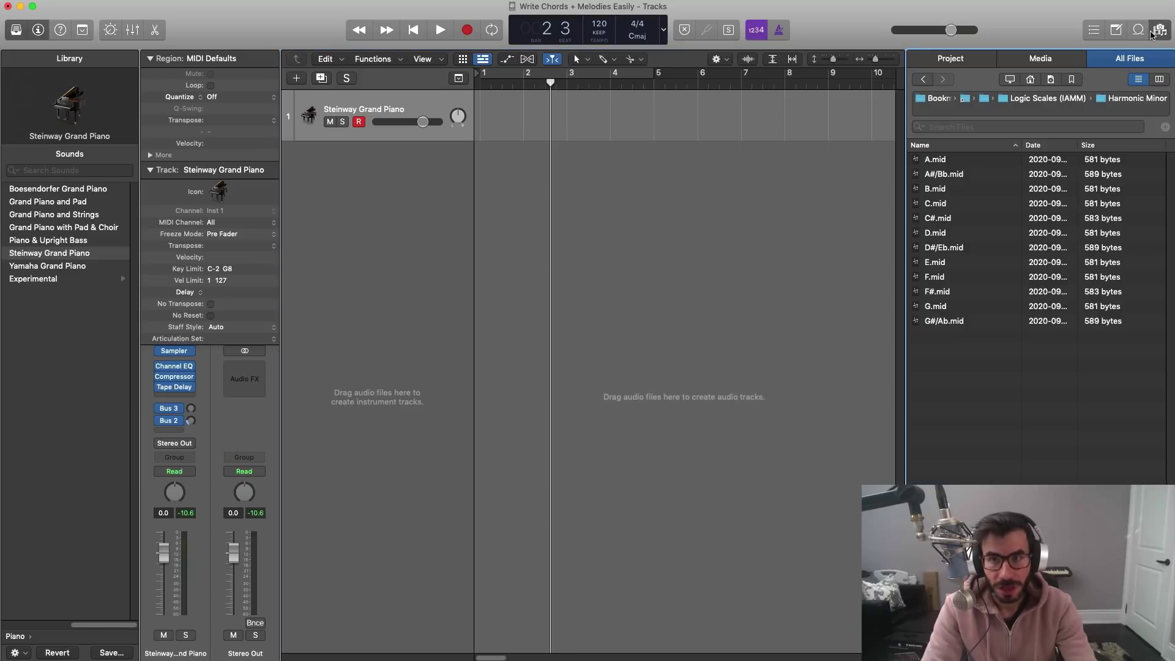
pyautogui.click(1041, 100)
pyautogui.click(1158, 32)
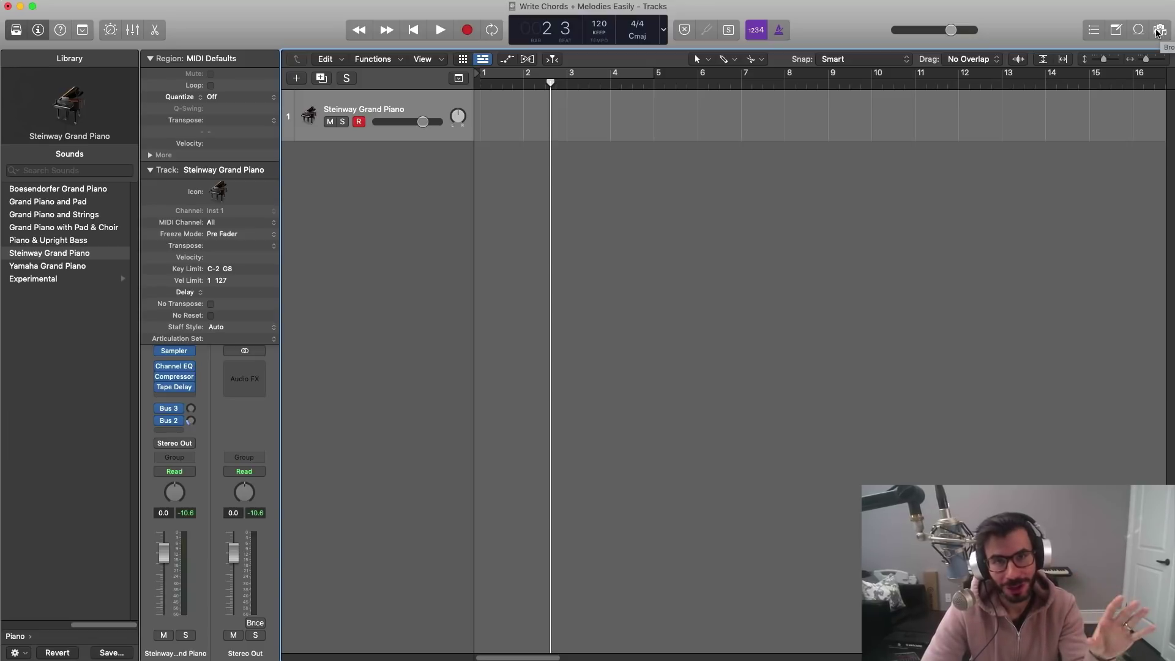
# Step: Import C.mid from the Harmonic Minor folder of Logic Scales (IAMM) onto the piano track at bar 1
pyautogui.click(1159, 32)
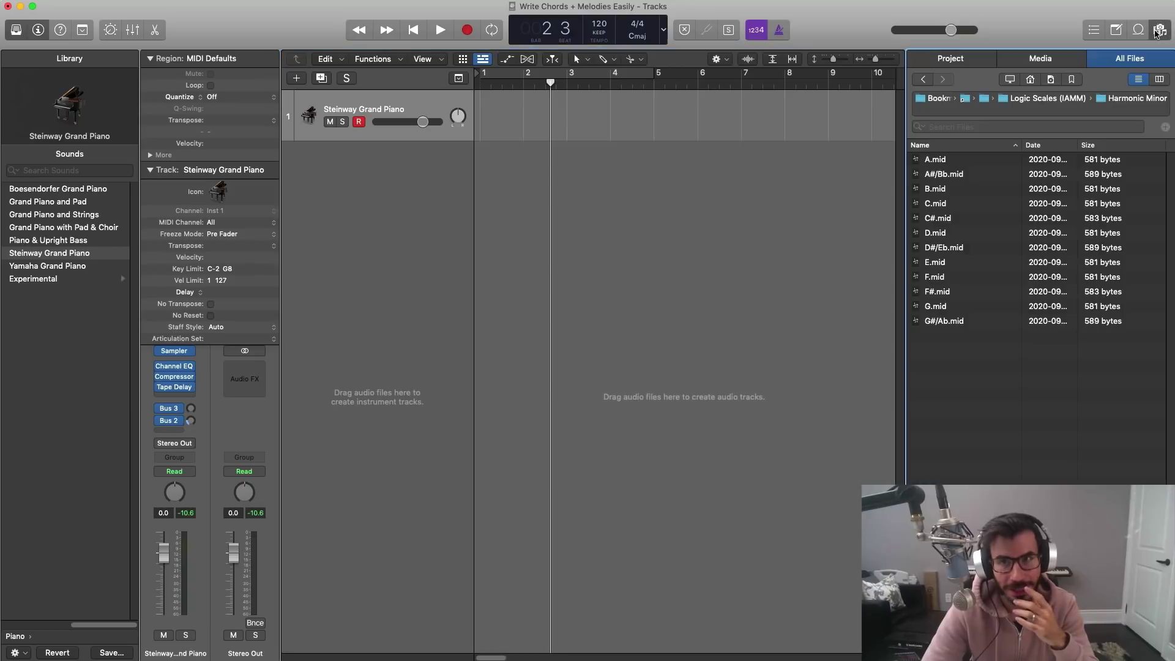
pyautogui.click(1036, 98)
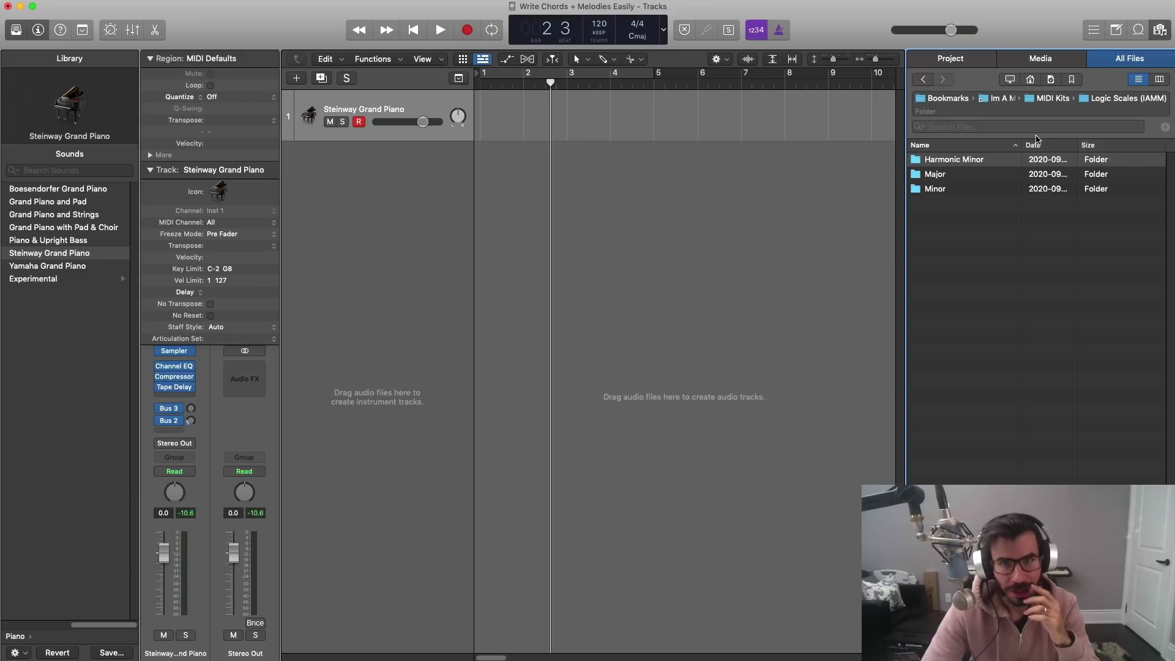
pyautogui.click(993, 263)
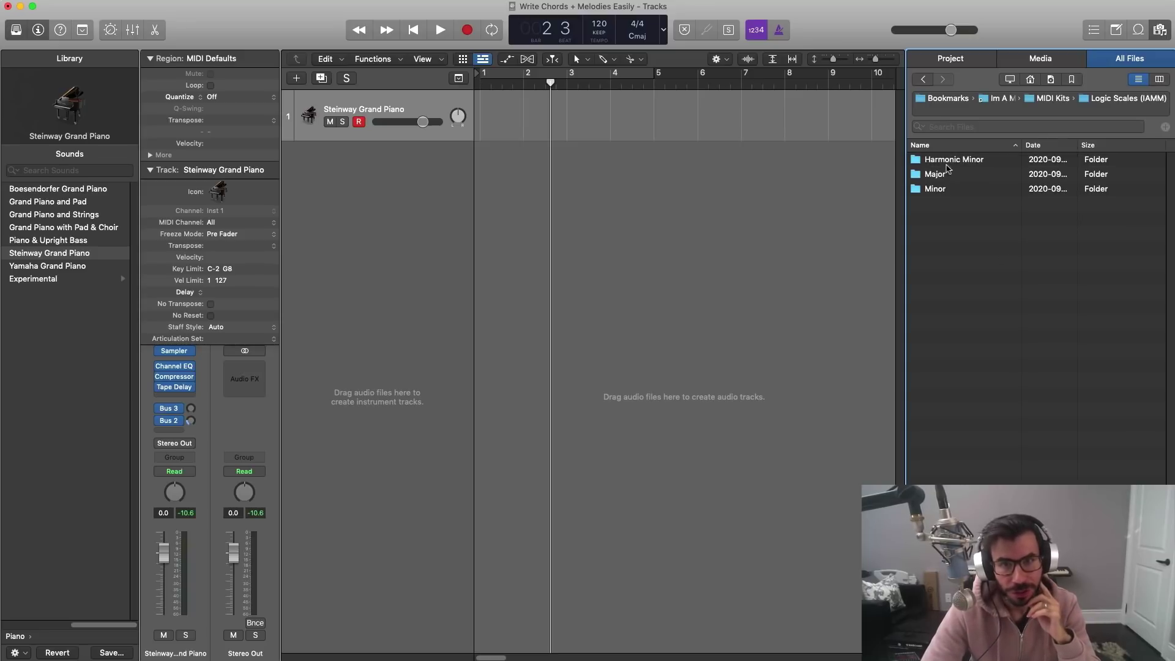
pyautogui.doubleClick(936, 161)
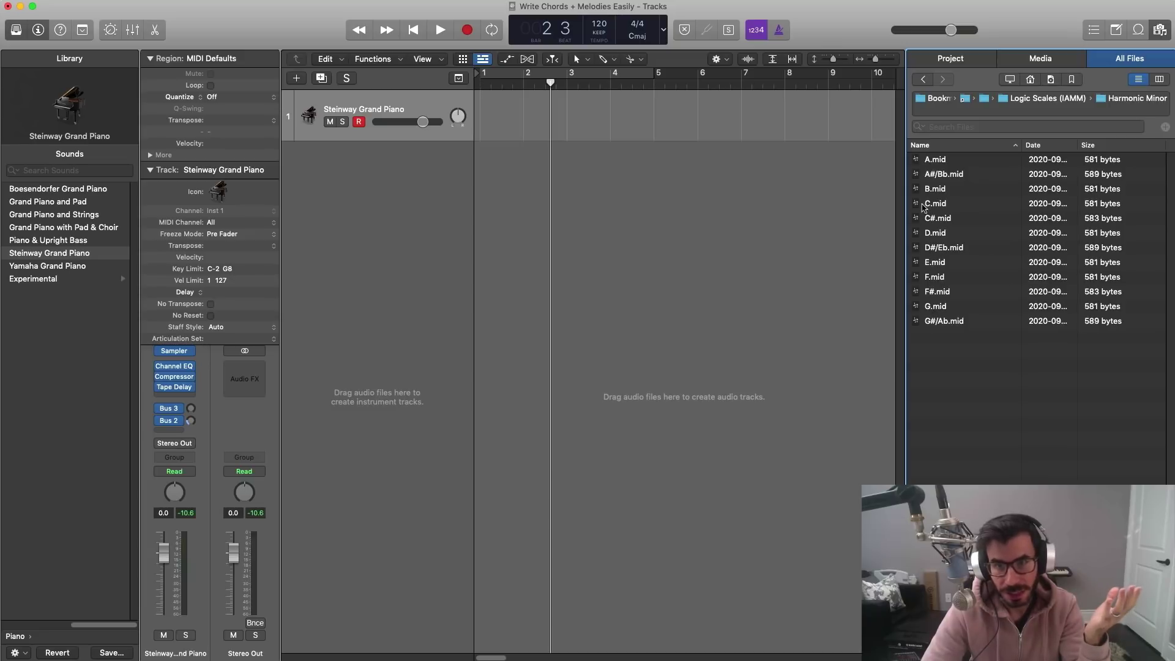
pyautogui.moveTo(932, 205); pyautogui.dragTo(480, 121)
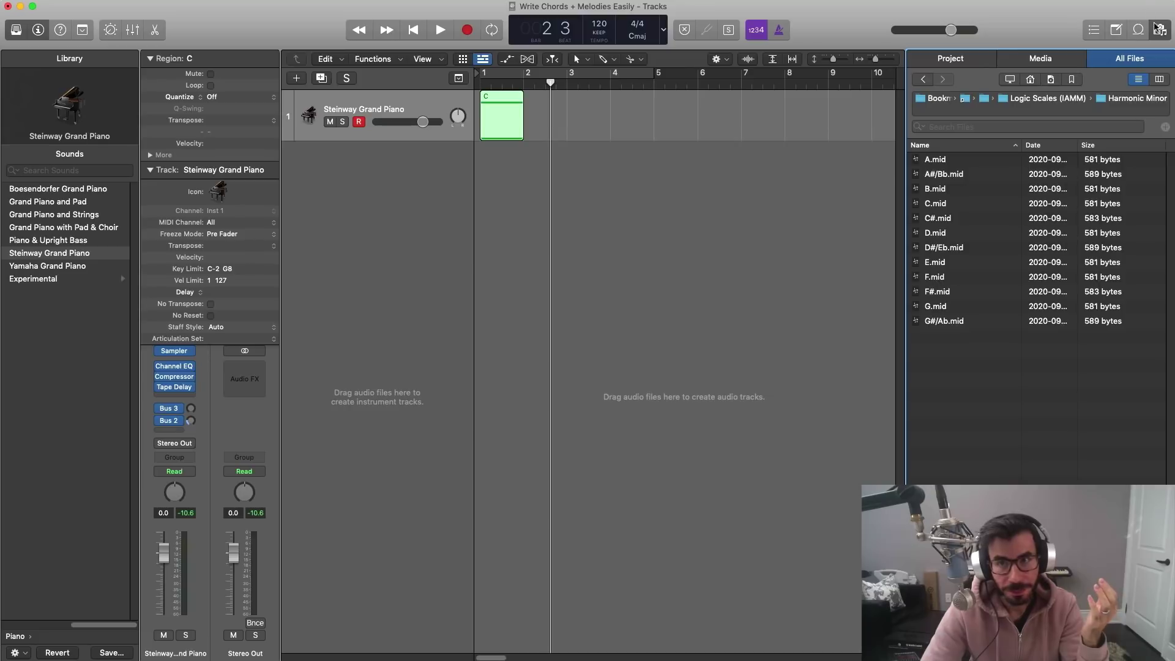
pyautogui.click(1158, 27)
# Step: Open the C region for note editing, extend it to four bars, and enable cycling over bars 1 through 4
pyautogui.doubleClick(488, 119)
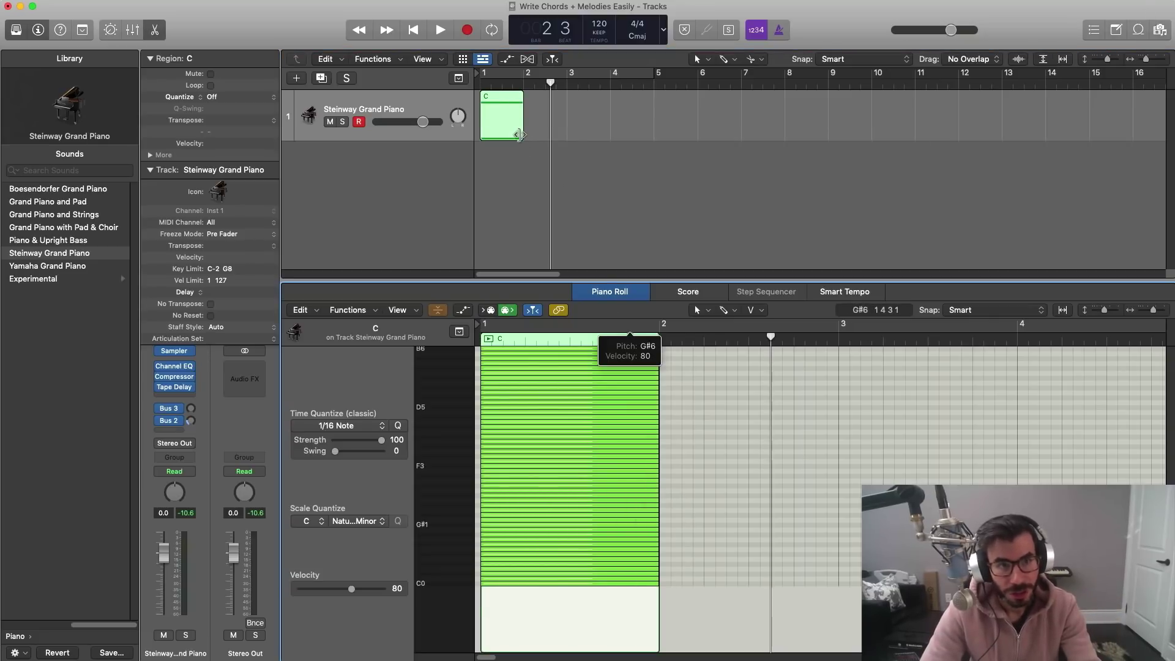
pyautogui.moveTo(519, 135); pyautogui.dragTo(652, 144)
pyautogui.click(563, 76)
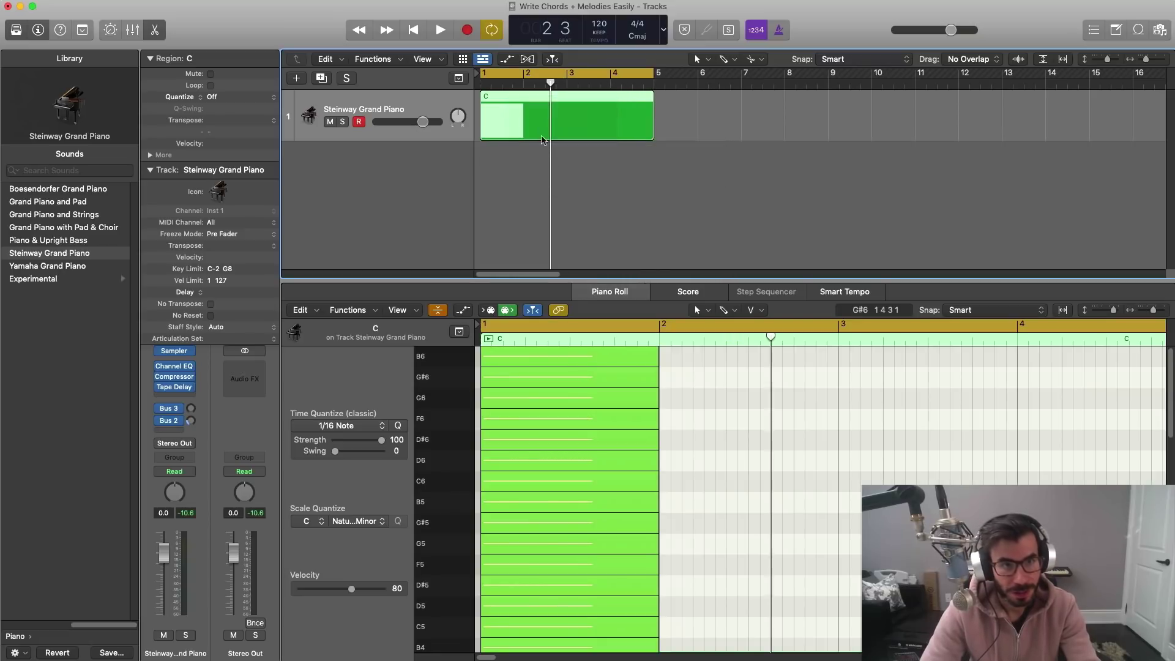
# Step: Select all the scale notes in the C region and move them earlier until they lie completely before bar 1
pyautogui.click(705, 484)
pyautogui.press('super+a')
pyautogui.press('super+Up')
pyautogui.press('super+Up')
pyautogui.press('super+Up')
pyautogui.press('super+Up')
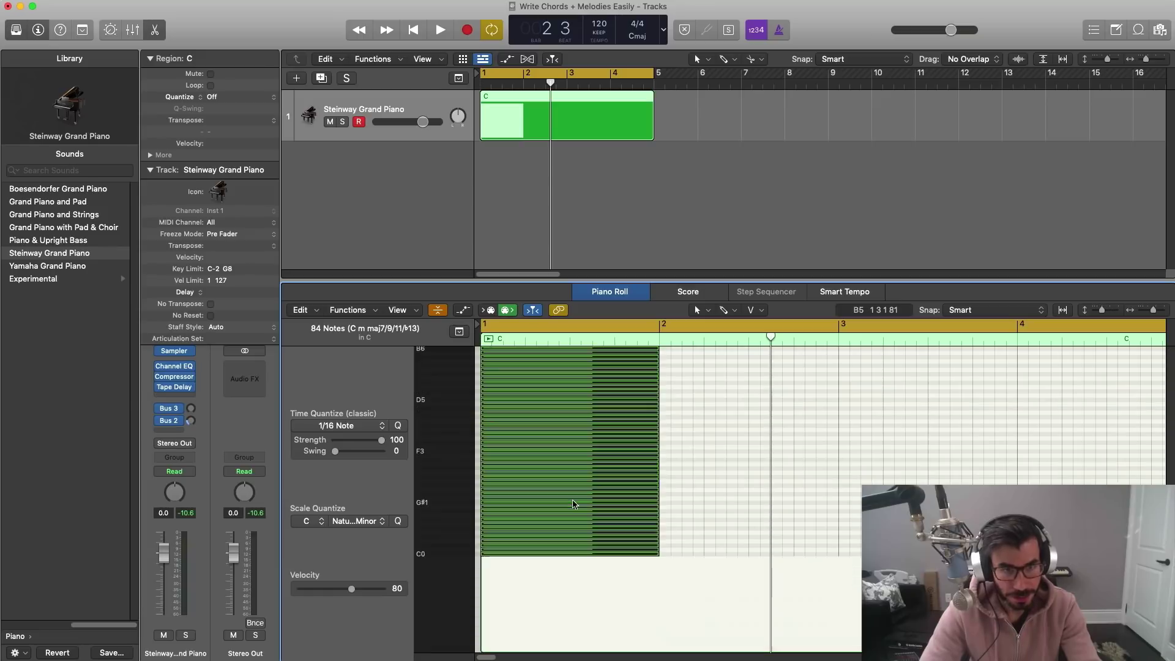
pyautogui.moveTo(632, 558); pyautogui.dragTo(506, 557)
pyautogui.hscroll(-5, 667, 542)
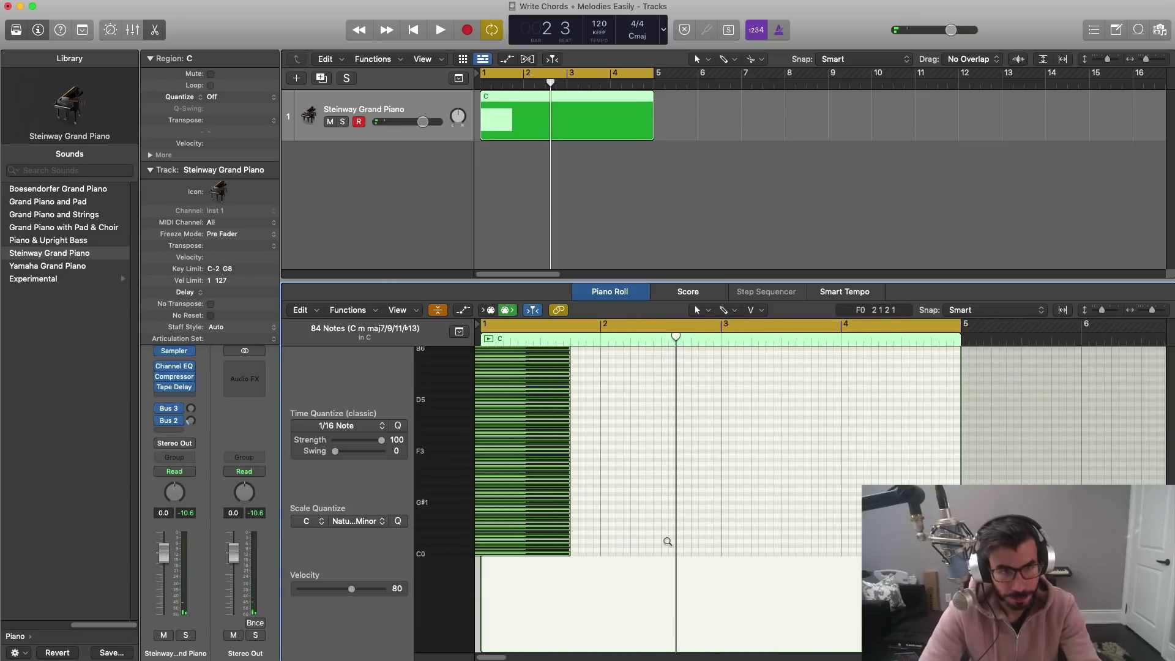
pyautogui.hscroll(-2, 642, 532)
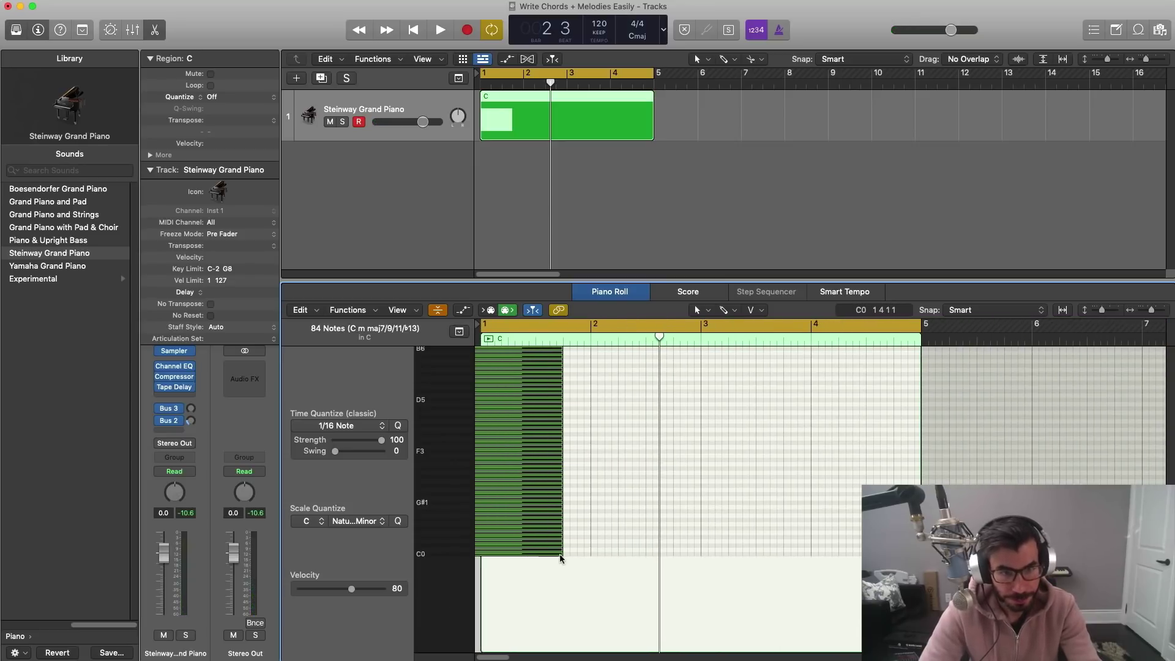
pyautogui.moveTo(549, 558); pyautogui.dragTo(471, 558)
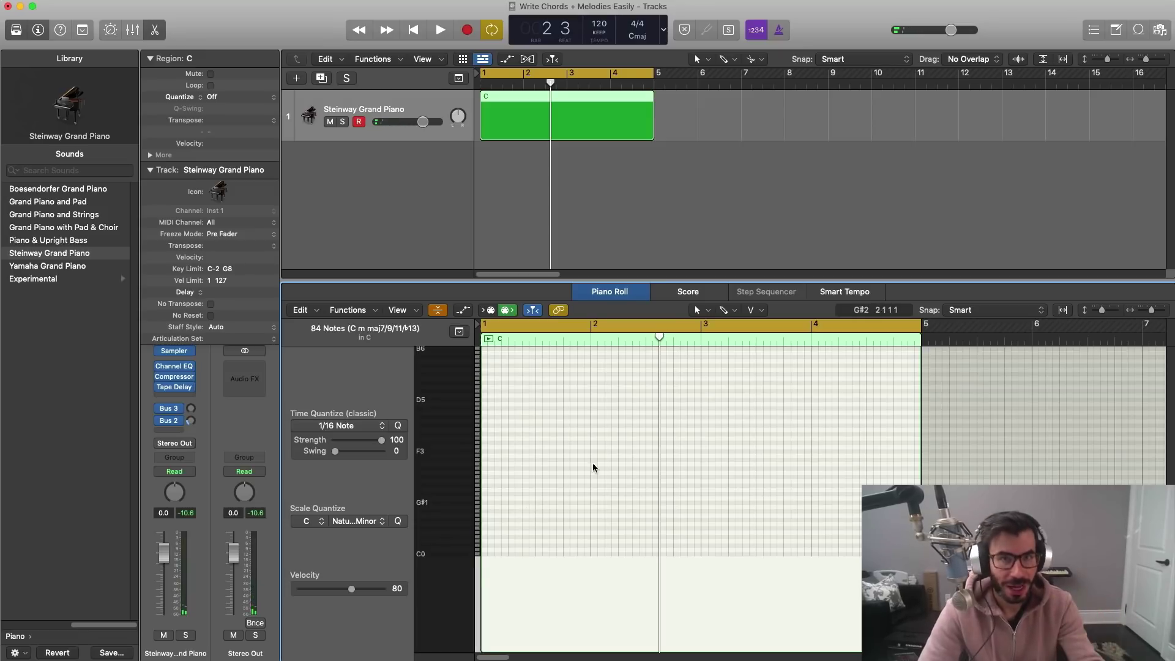
# Step: Build a one-bar C minor chord from C2, D#2 and G2 in bar 1 and play it back
pyautogui.scroll(5, 610, 537)
pyautogui.scroll(4, 610, 537)
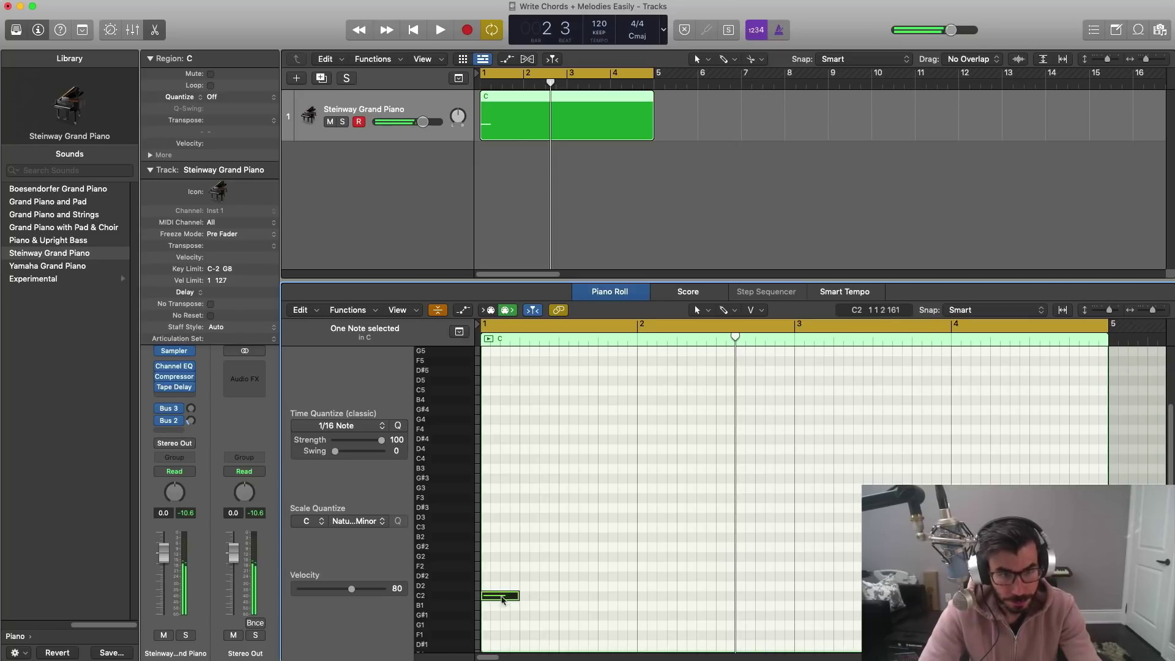
pyautogui.moveTo(514, 597); pyautogui.dragTo(571, 594)
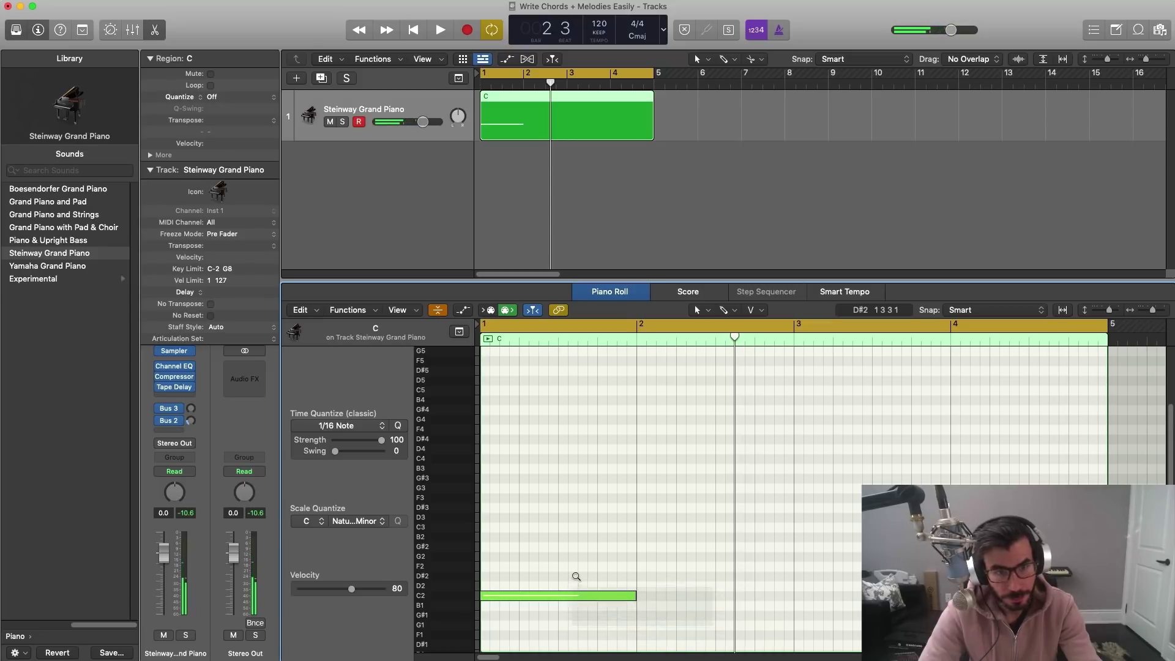
pyautogui.click(488, 558)
pyautogui.press('space')
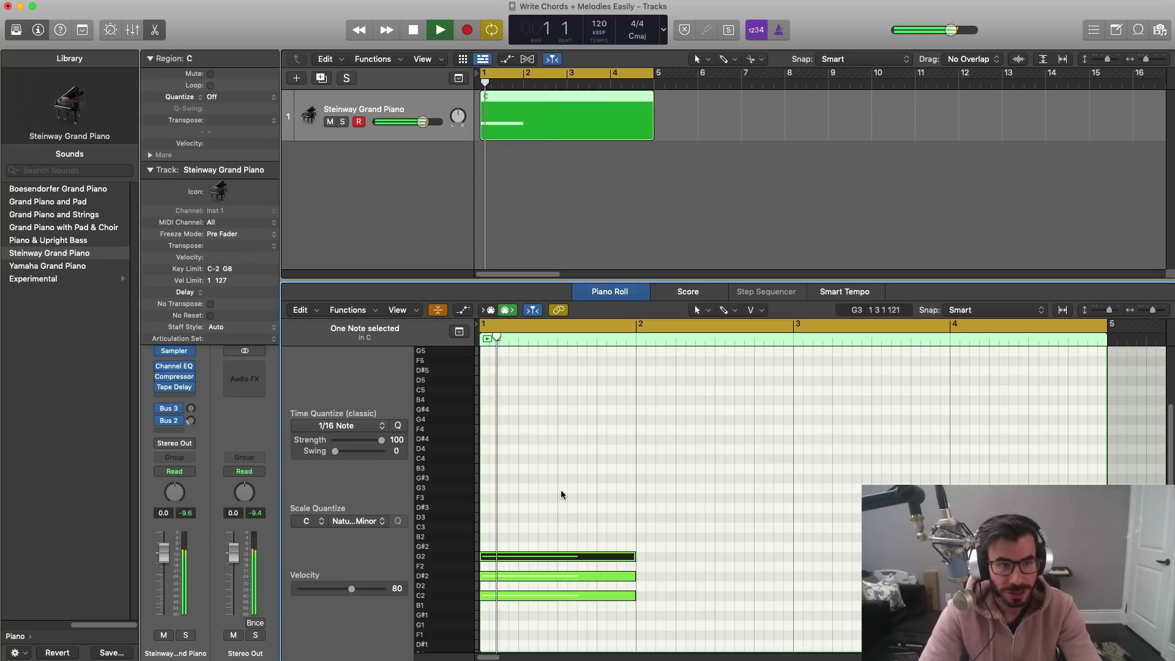
pyautogui.scroll(-2, 744, 450)
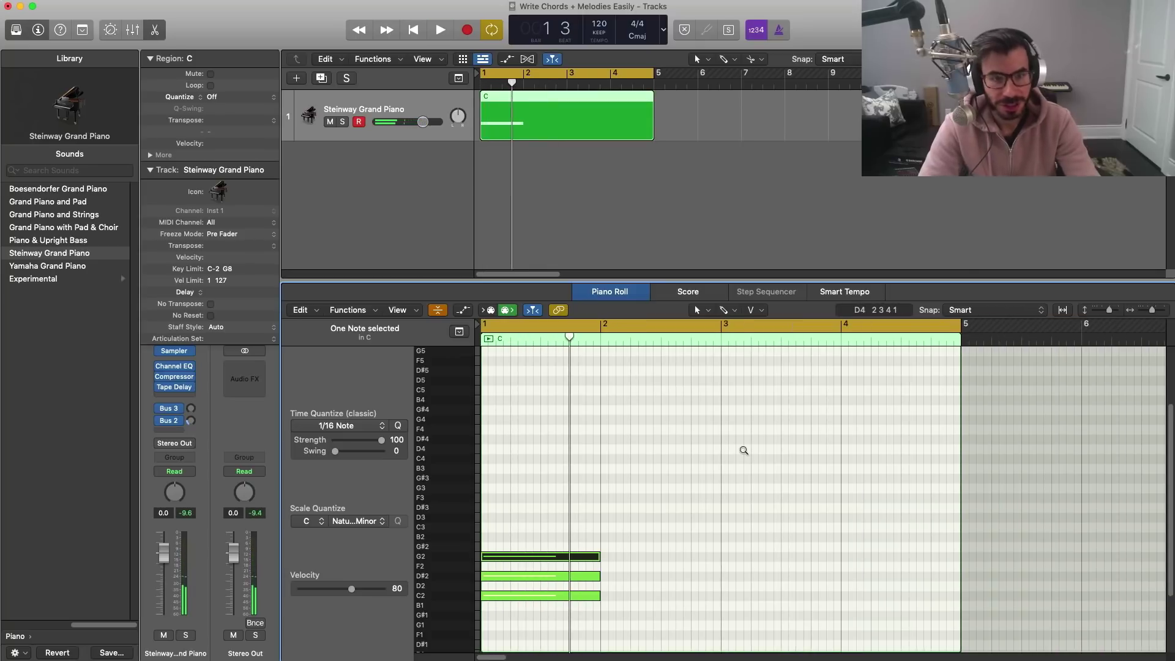
pyautogui.scroll(-3, 694, 520)
pyautogui.press('space')
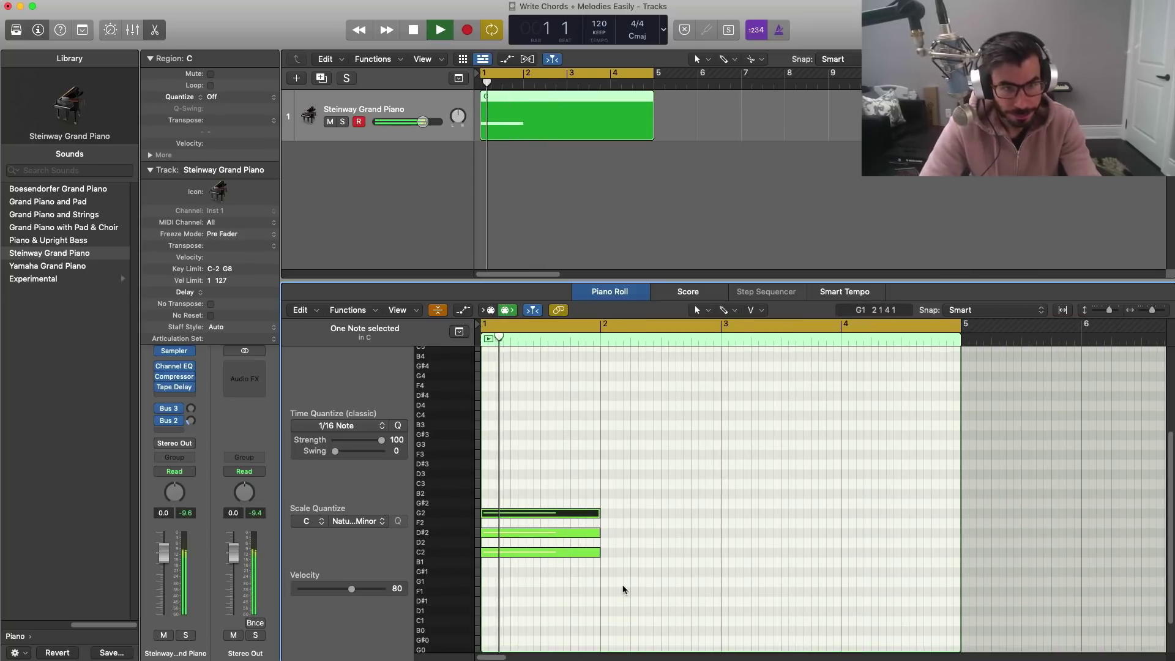
pyautogui.press('space')
# Step: Copy the bar 1 chord to bar 2, transpose the copy down to G#1, C2 and D#2, and play it
pyautogui.moveTo(636, 579); pyautogui.dragTo(524, 510)
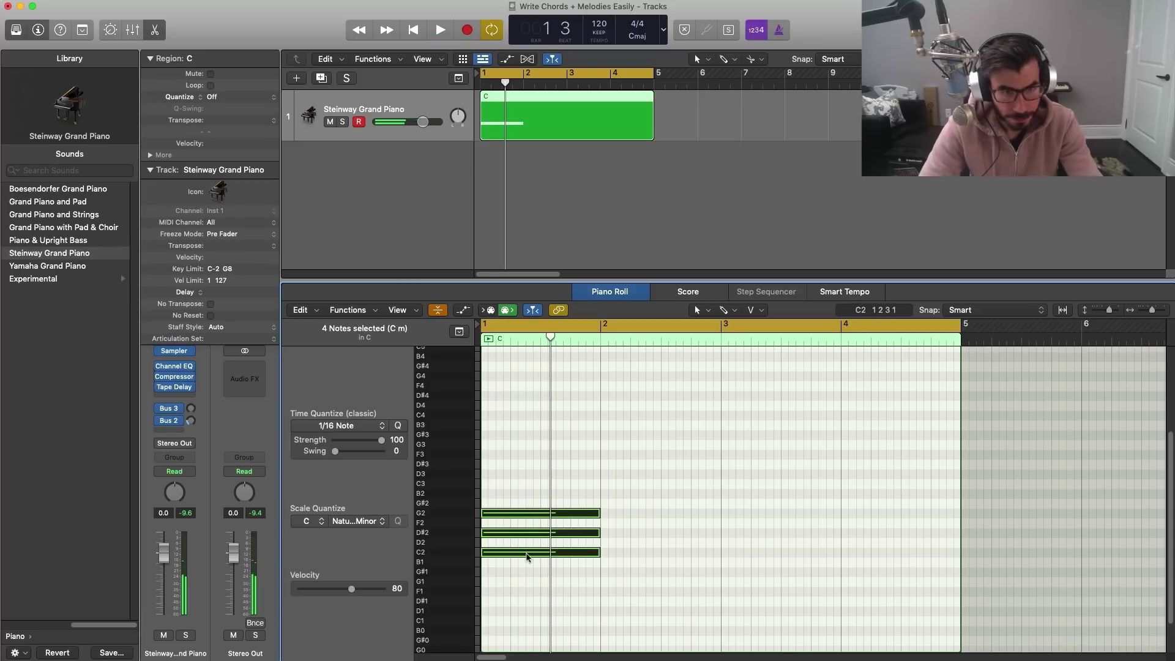
pyautogui.moveTo(526, 556); pyautogui.dragTo(649, 575)
pyautogui.press('space')
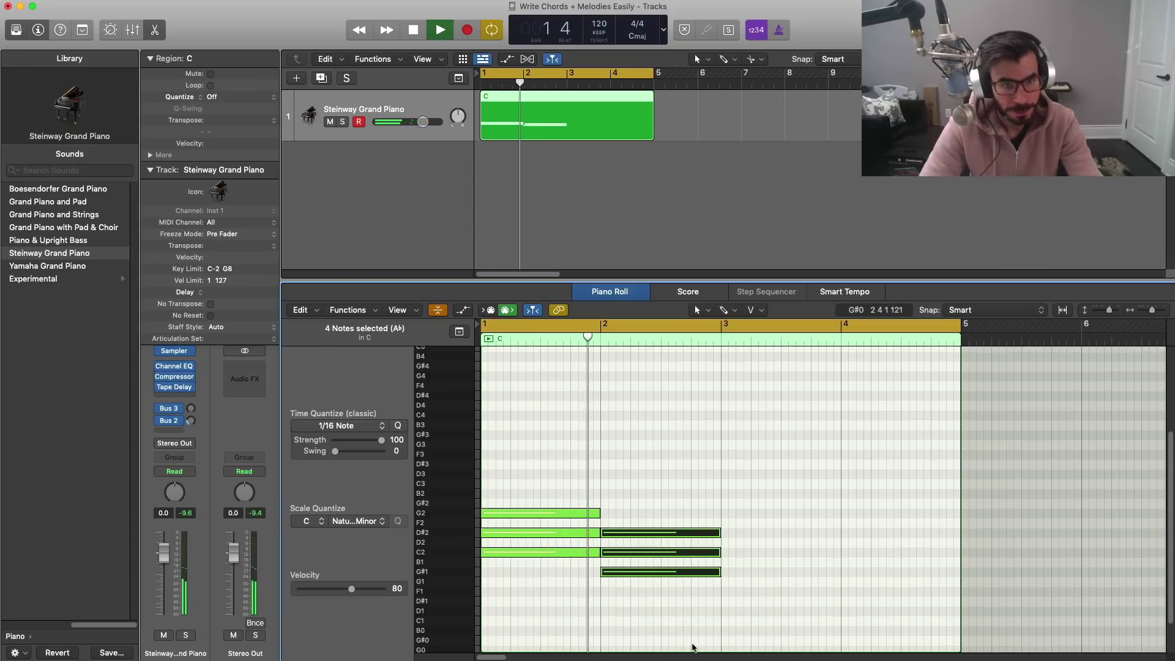
# Step: Repeat the two chords into bars 3 and 4 and cut the region back to four bars
pyautogui.moveTo(746, 595); pyautogui.dragTo(534, 494)
pyautogui.press('super+r')
pyautogui.press('space')
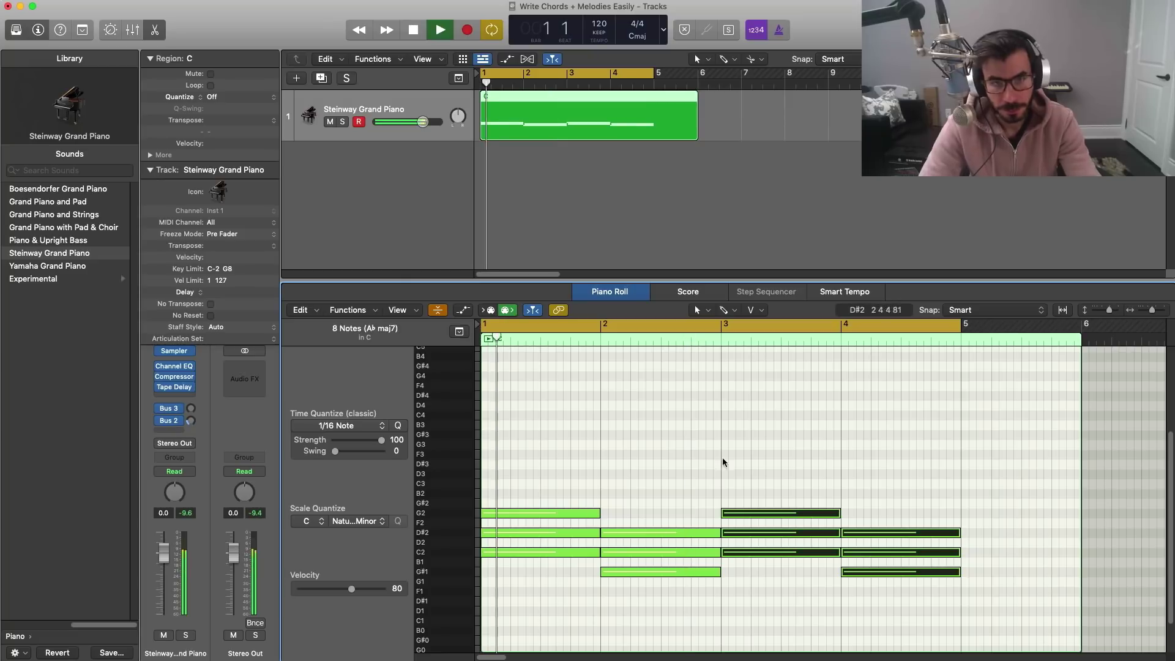
pyautogui.rightClick(654, 101)
pyautogui.press('Delete')
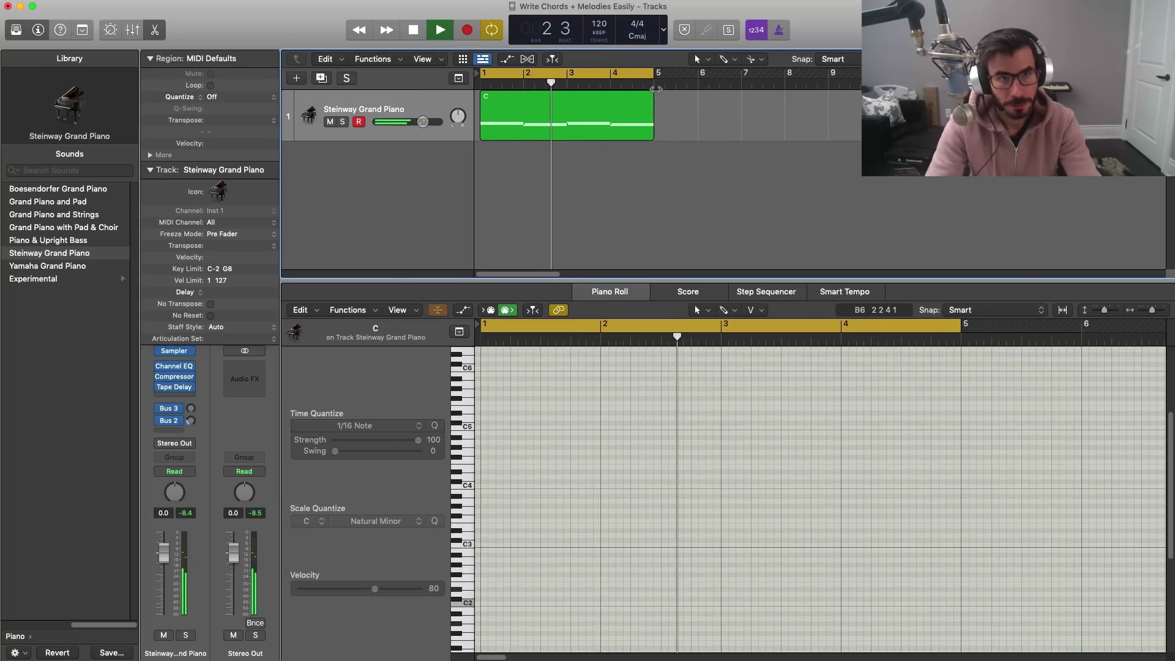
# Step: Move the bar 4 chord down to F1, G#1 and C2 and play the progression
pyautogui.scroll(-5, 892, 556)
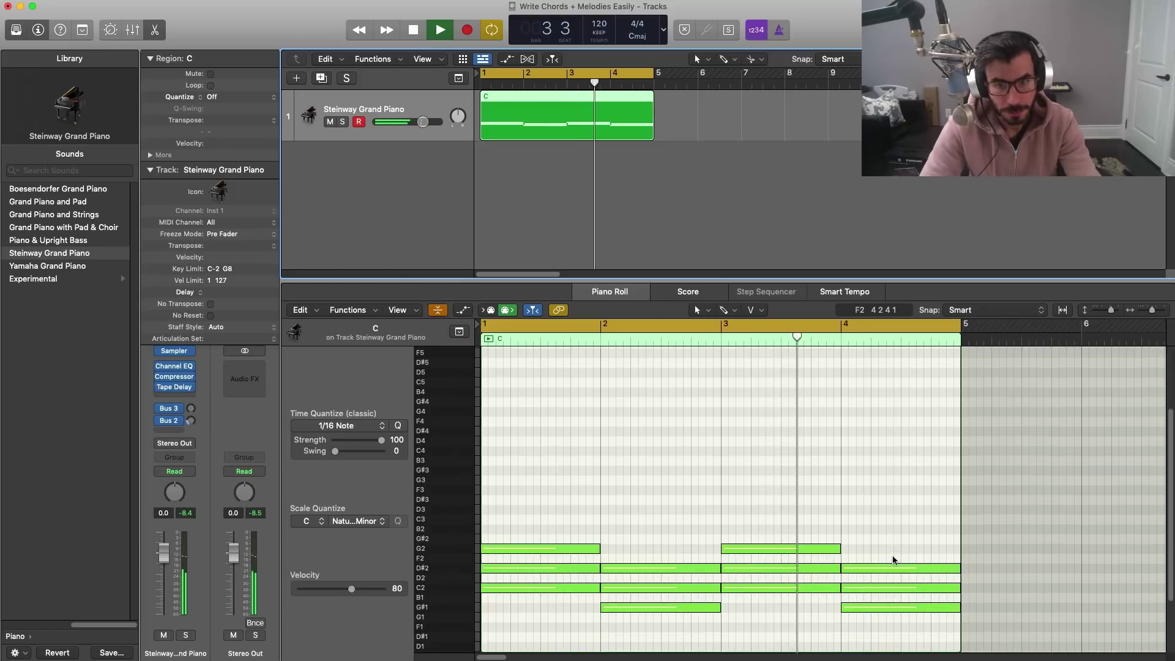
pyautogui.press('space')
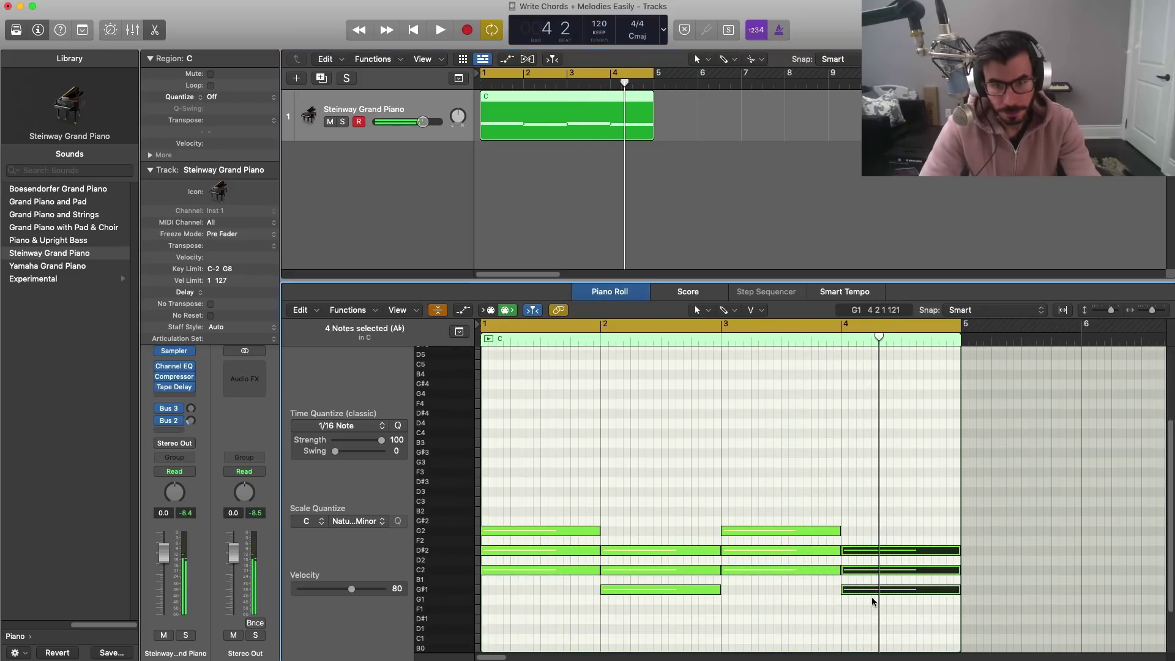
pyautogui.moveTo(873, 594); pyautogui.dragTo(875, 613)
pyautogui.press('space')
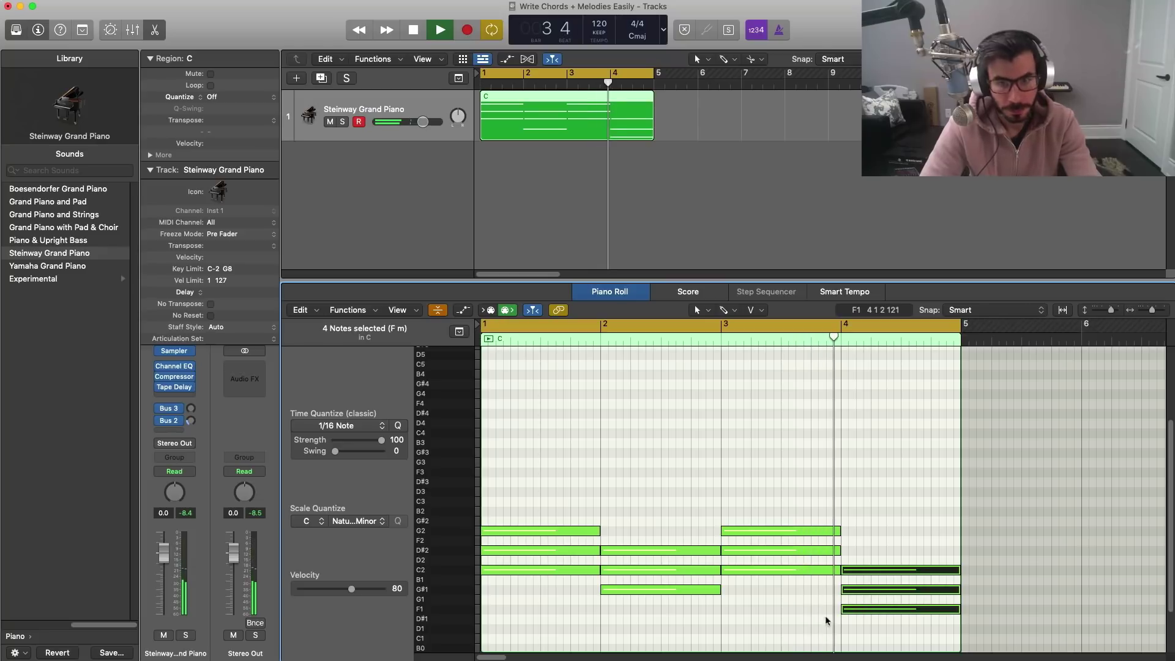
pyautogui.press('space')
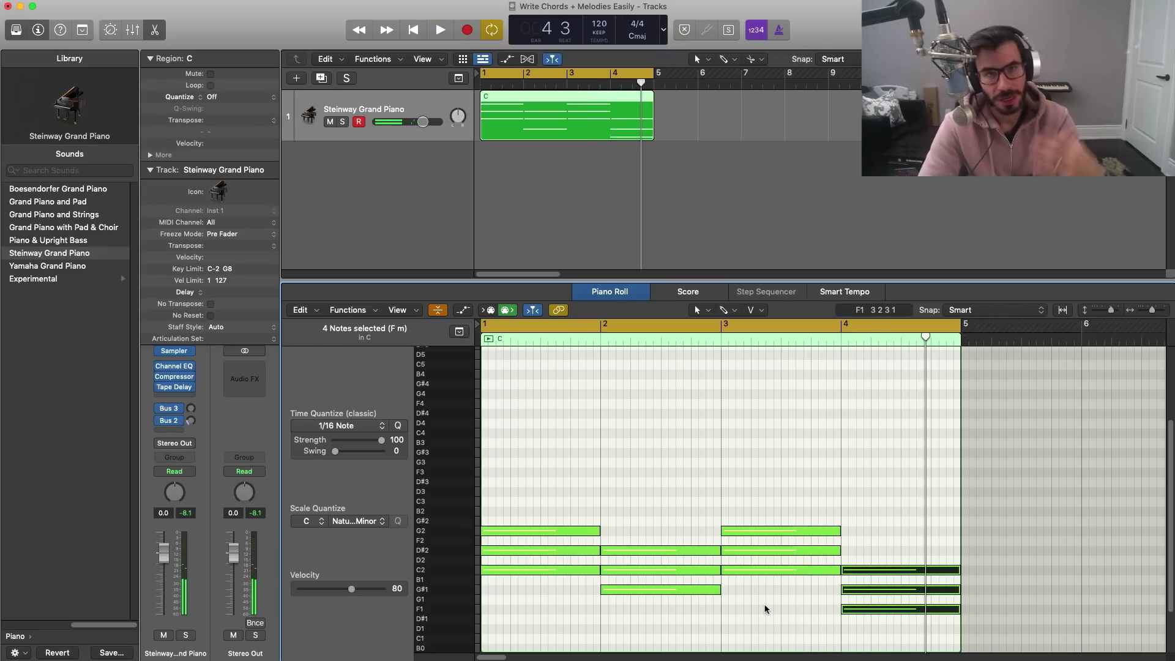
# Step: Raise the middle note of each of the four chords by one octave and play the progression
pyautogui.click(569, 550)
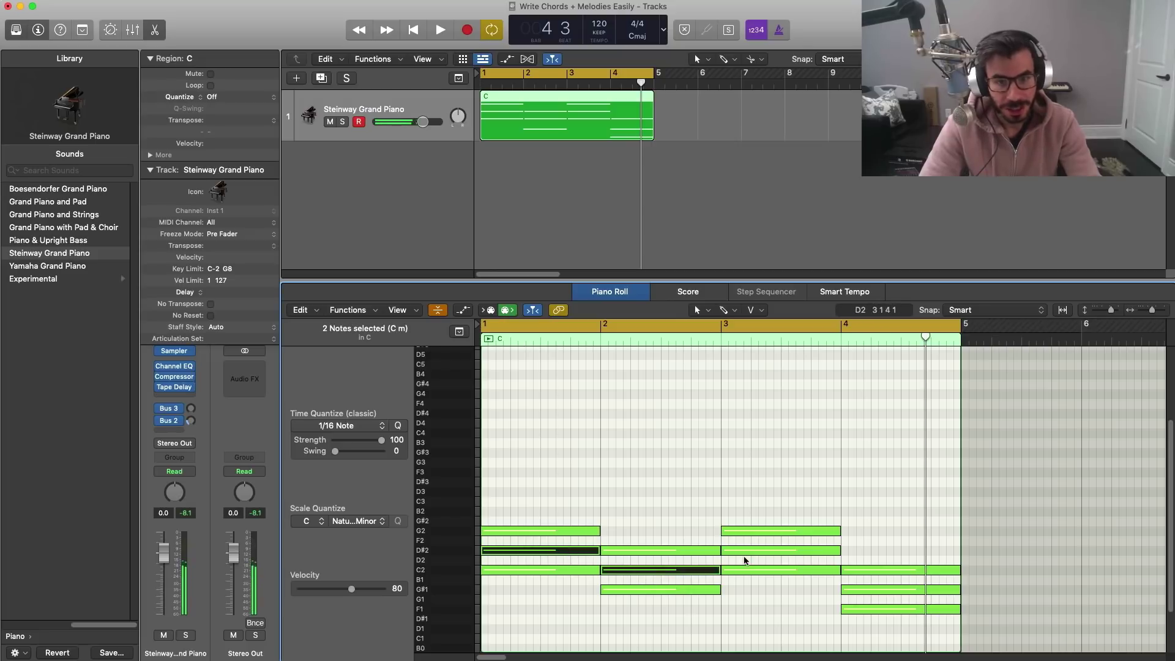
pyautogui.hotkey('alt', 'shift', 'Up')
pyautogui.press('space')
pyautogui.click(529, 538)
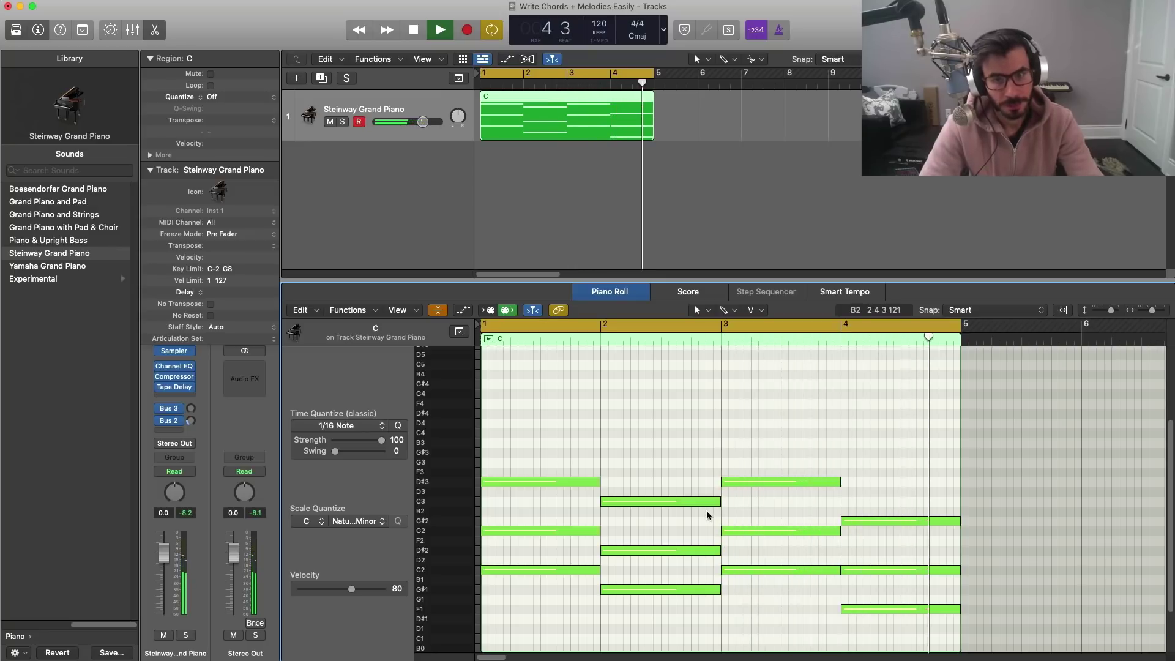
pyautogui.press('space')
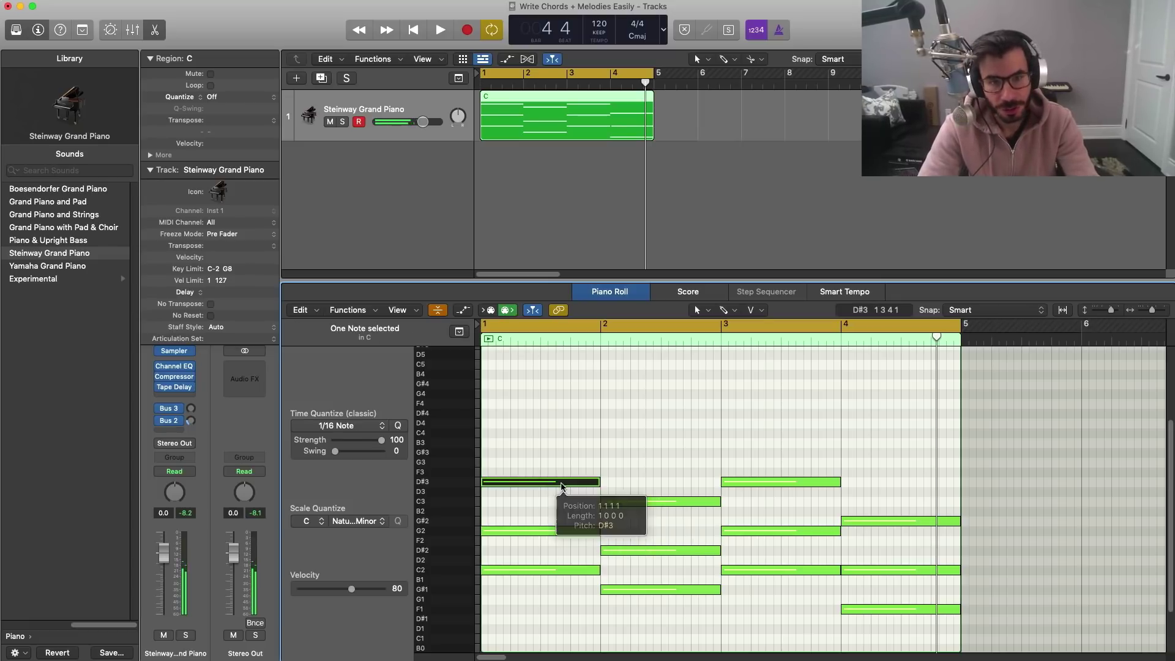
# Step: Audition the top note of each chord in turn, from bar 1 to bar 4
pyautogui.press('Right')
pyautogui.press('Right')
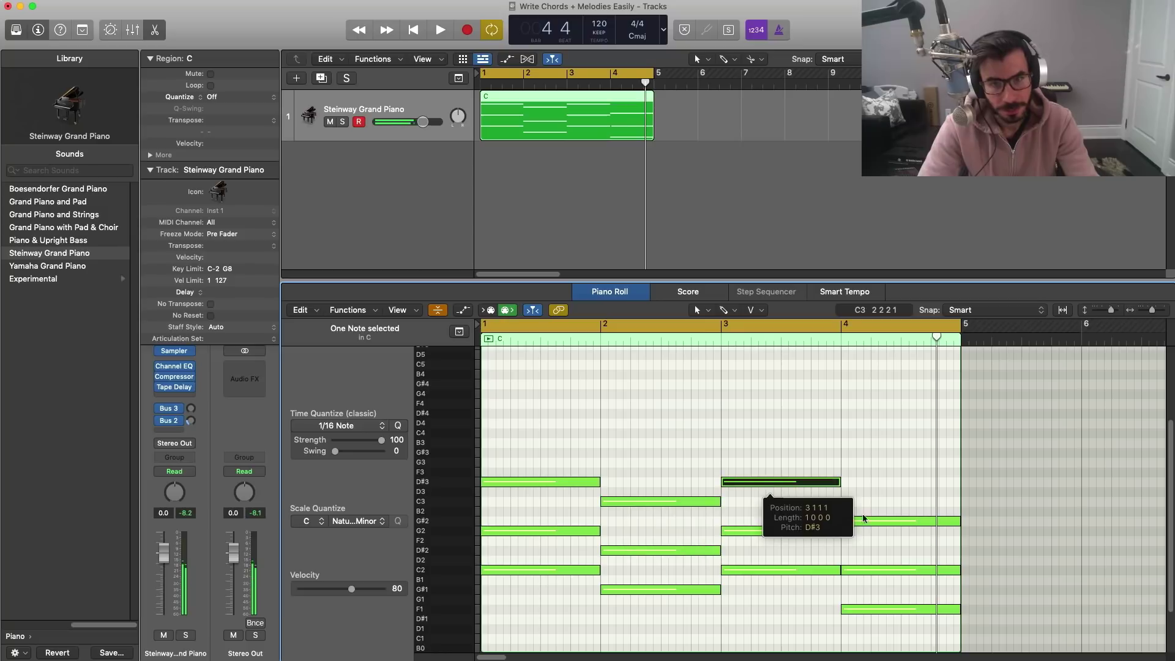
pyautogui.press('Right')
pyautogui.scroll(3, 612, 422)
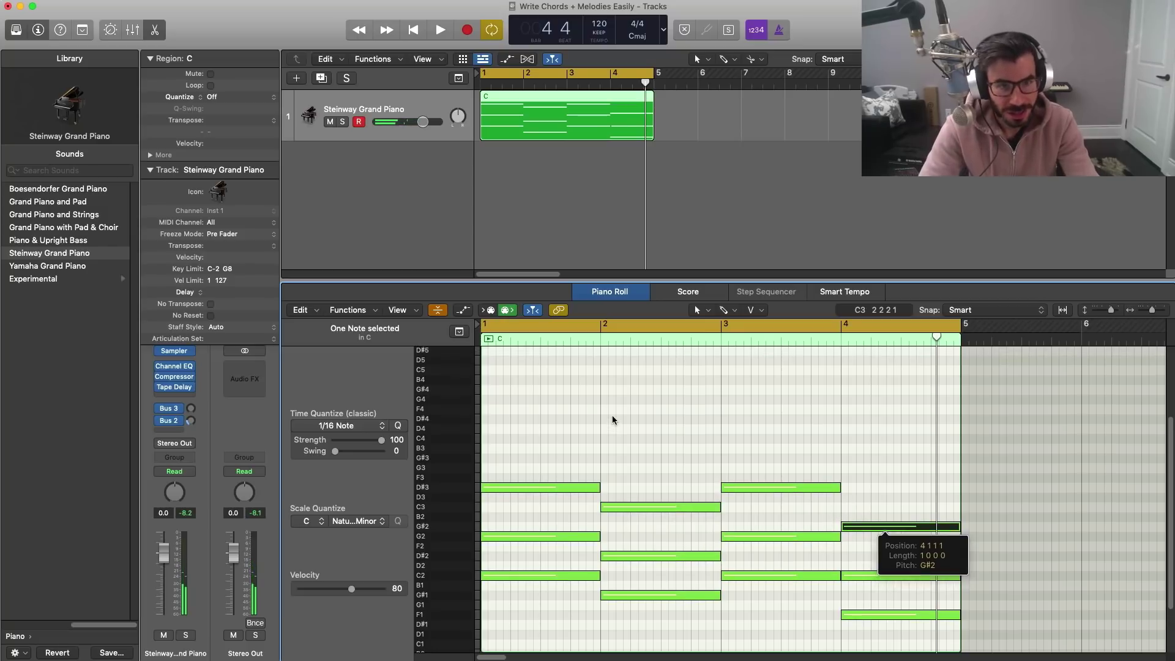
pyautogui.click(546, 514)
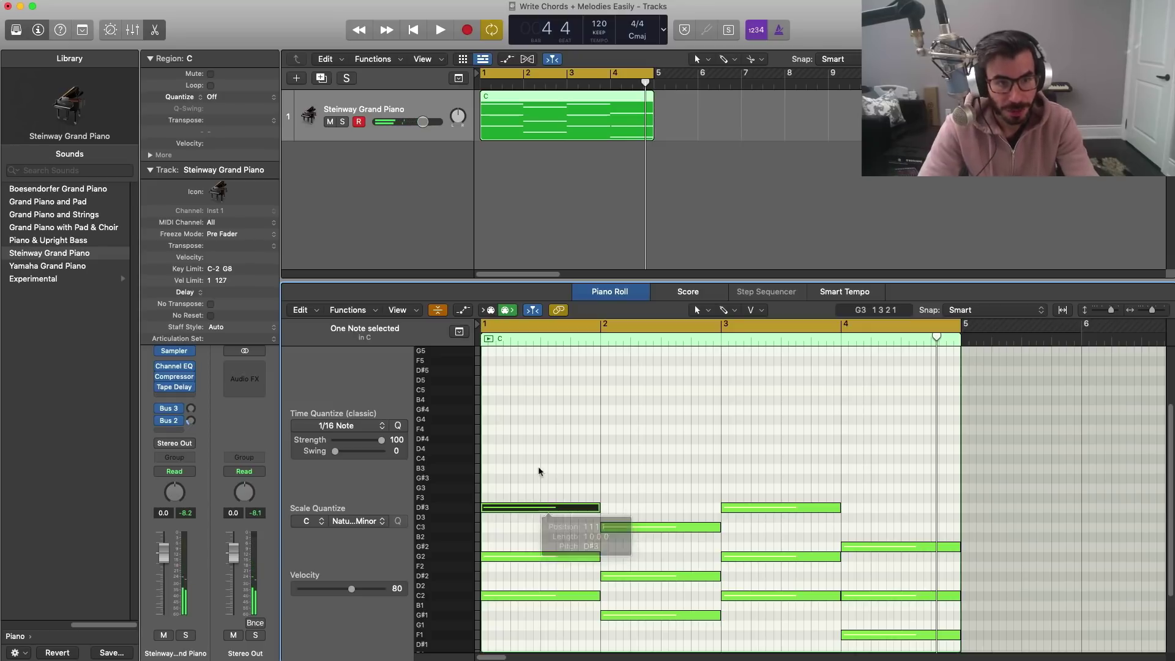
# Step: Add one-beat melody notes D#4 at the end of bar 1 and C4 at the end of bar 2, repeated into bars 3 and 4
pyautogui.click(575, 440)
pyautogui.moveTo(686, 439); pyautogui.dragTo(600, 439)
pyautogui.click(649, 526)
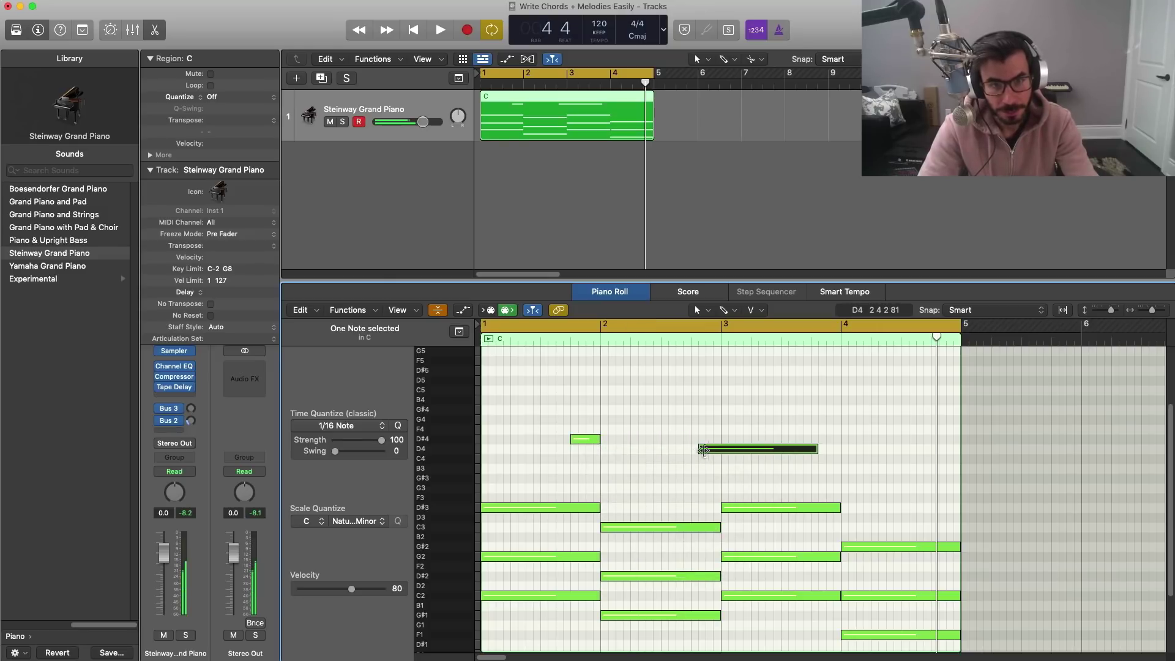
pyautogui.moveTo(795, 450); pyautogui.dragTo(716, 466)
pyautogui.moveTo(748, 473); pyautogui.dragTo(502, 417)
pyautogui.press('super+r')
pyautogui.press('space')
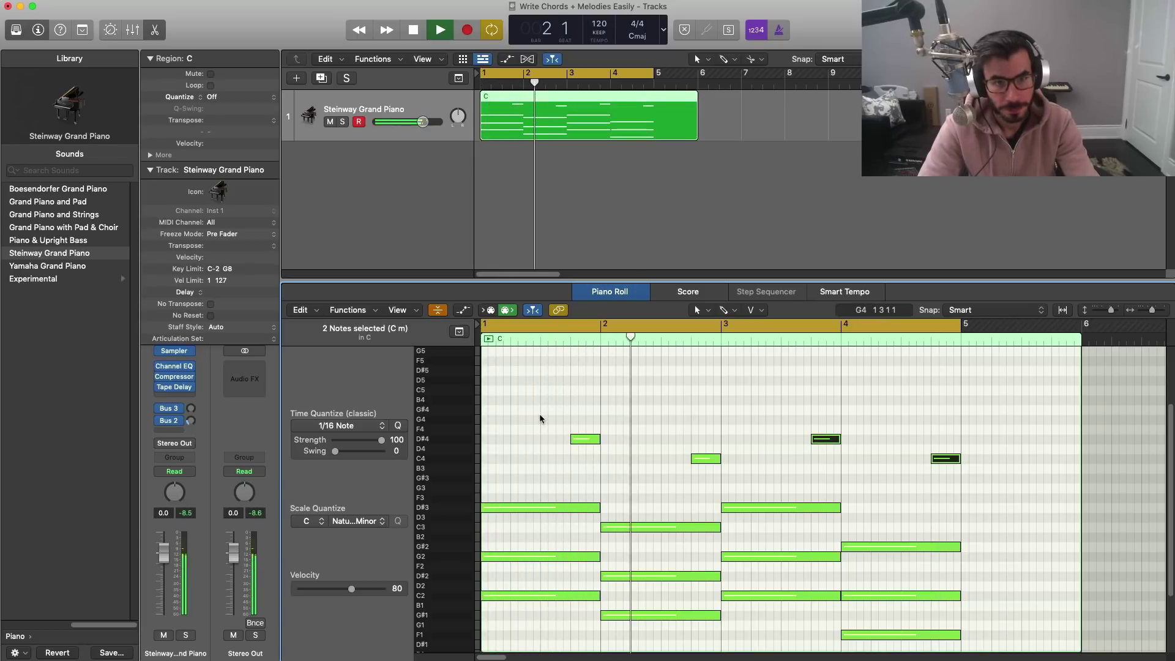
pyautogui.press('space')
# Step: Extend the start of all four melody notes back to beat 3 of their bars and play the result
pyautogui.moveTo(571, 402); pyautogui.dragTo(969, 494)
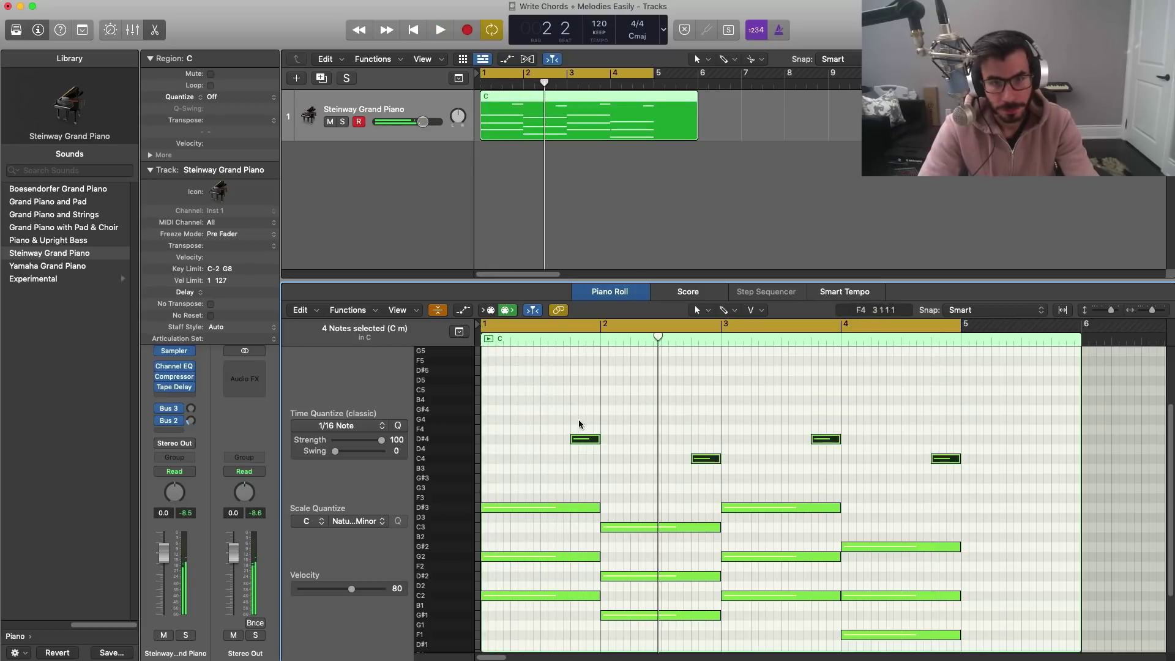
pyautogui.moveTo(572, 443); pyautogui.dragTo(539, 446)
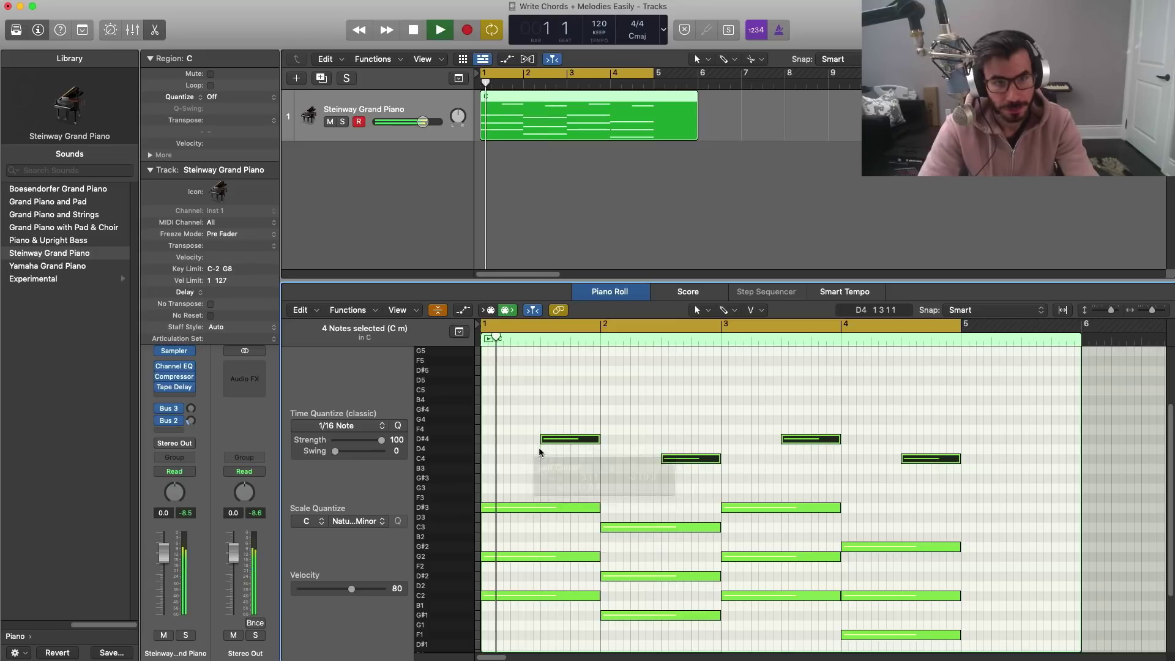
pyautogui.press('space')
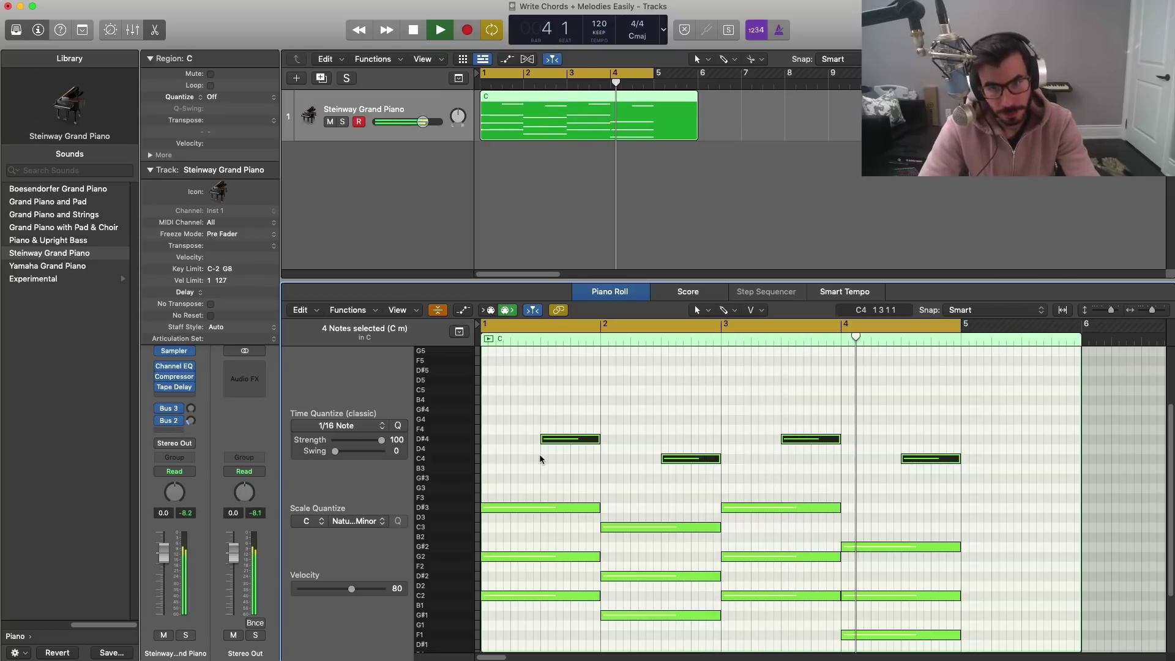
pyautogui.press('space')
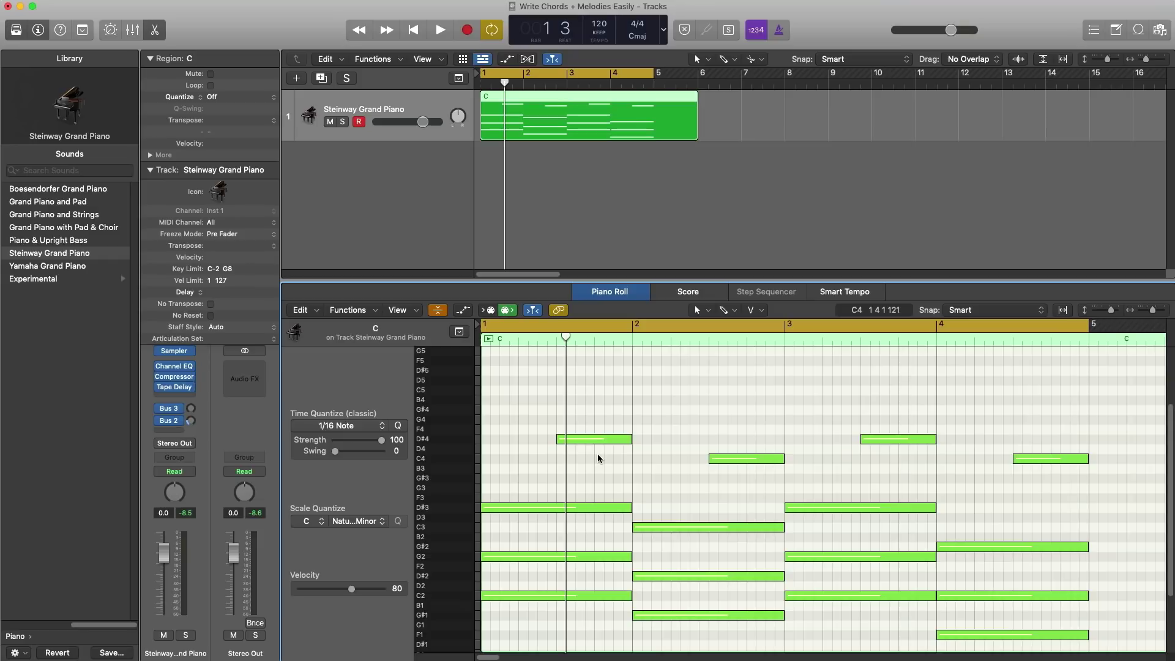
# Step: Add an eighth-note C4 half a beat into bar 1, followed by an eighth-note copy on D#4 at beat 2
pyautogui.press('space')
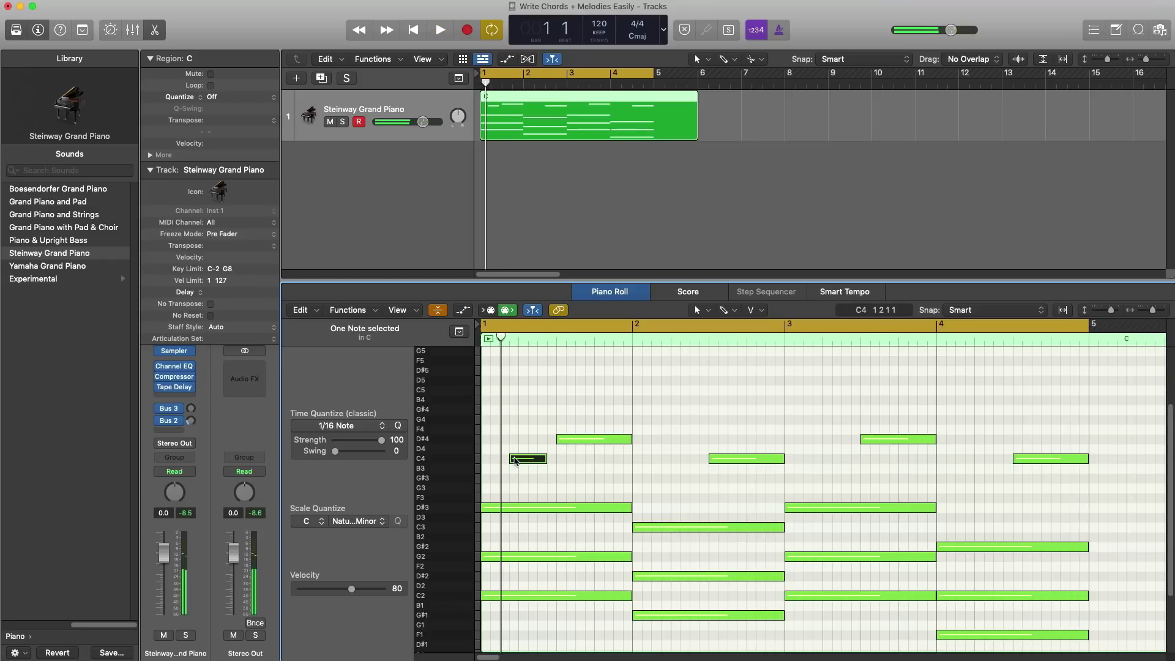
pyautogui.moveTo(516, 462); pyautogui.dragTo(518, 460)
pyautogui.press('space')
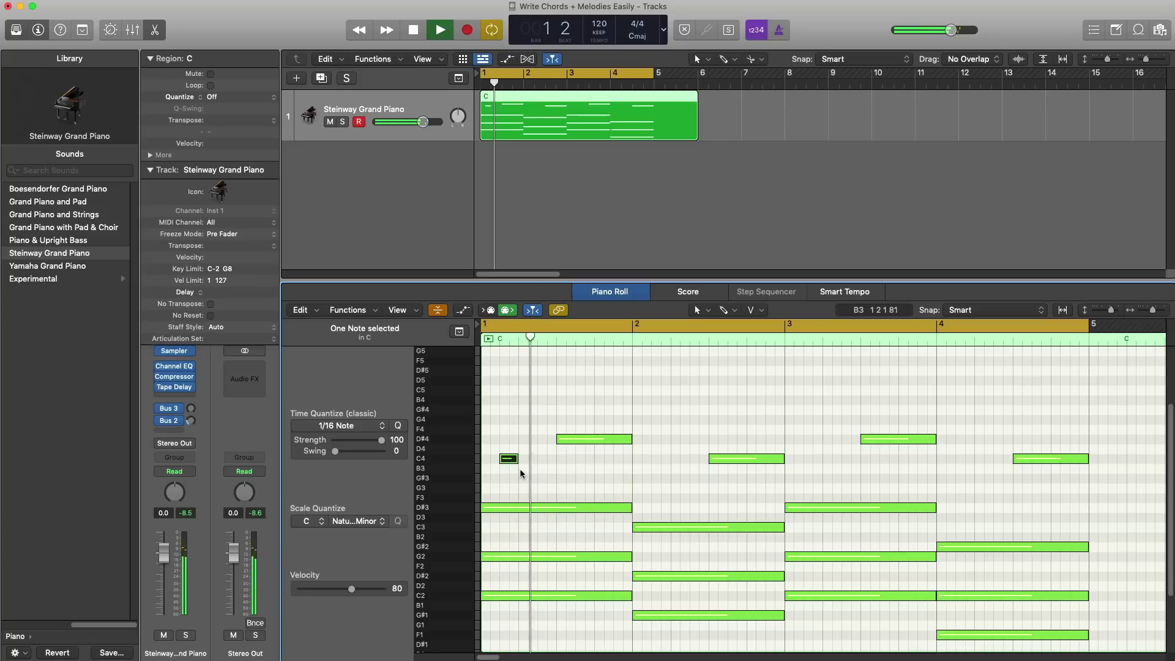
pyautogui.press('space')
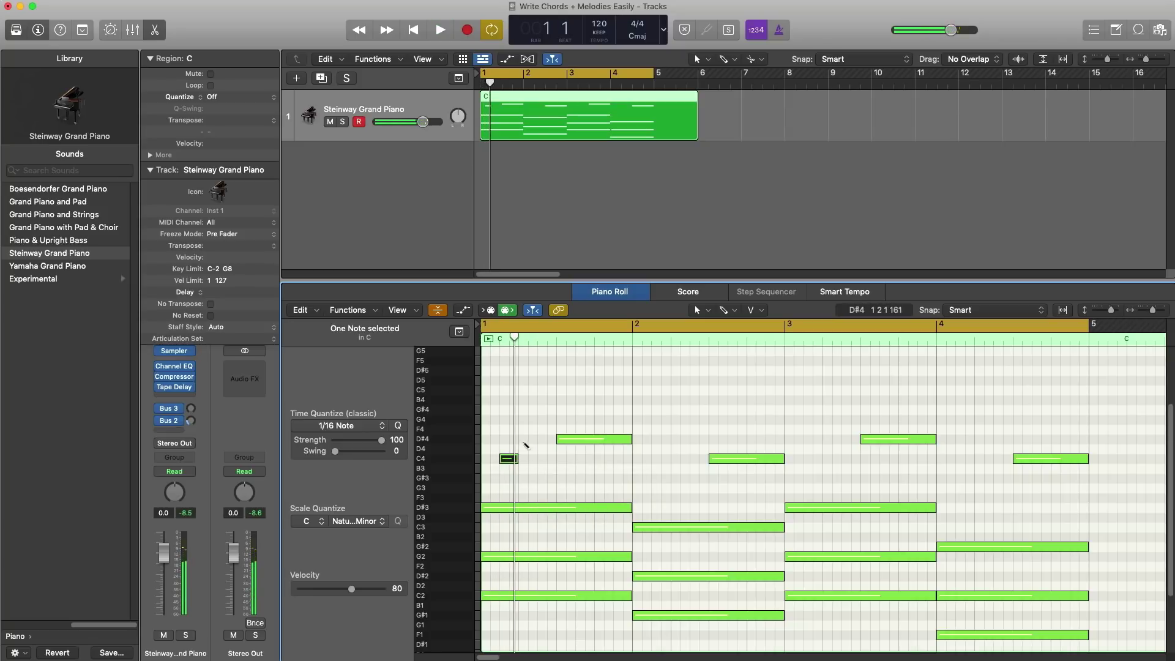
pyautogui.moveTo(509, 460); pyautogui.dragTo(525, 447)
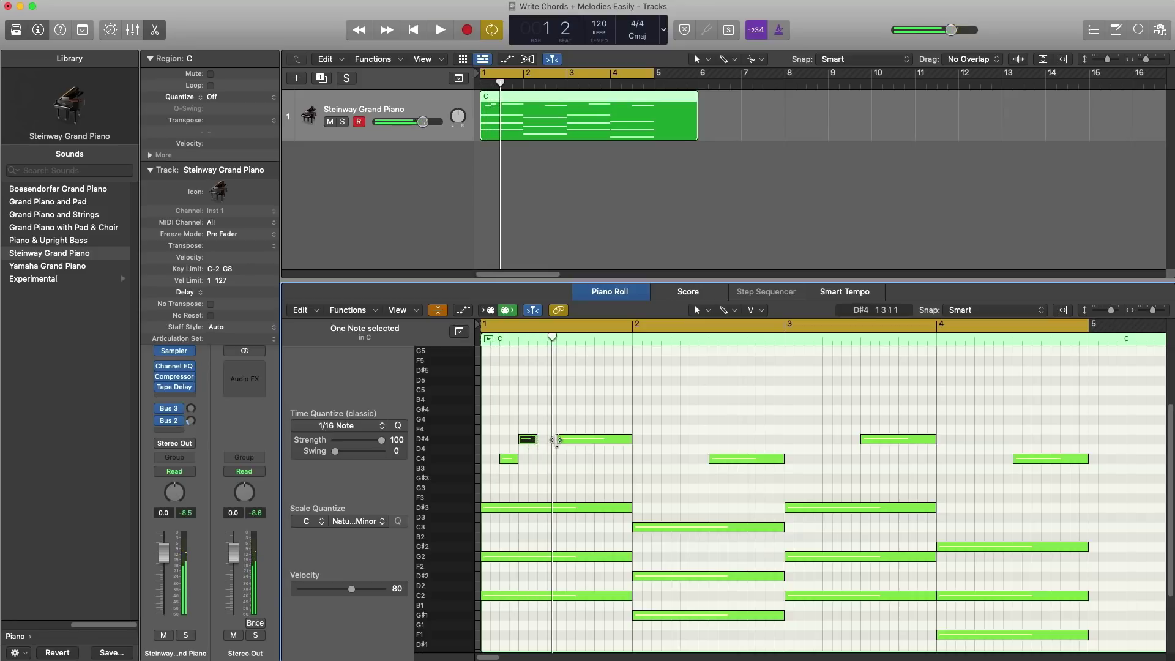
# Step: Lengthen bar 1's long D#4 back to meet the short D#4 and forward to beat 2 of bar 2, playing it back
pyautogui.moveTo(557, 440); pyautogui.dragTo(537, 448)
pyautogui.press('space')
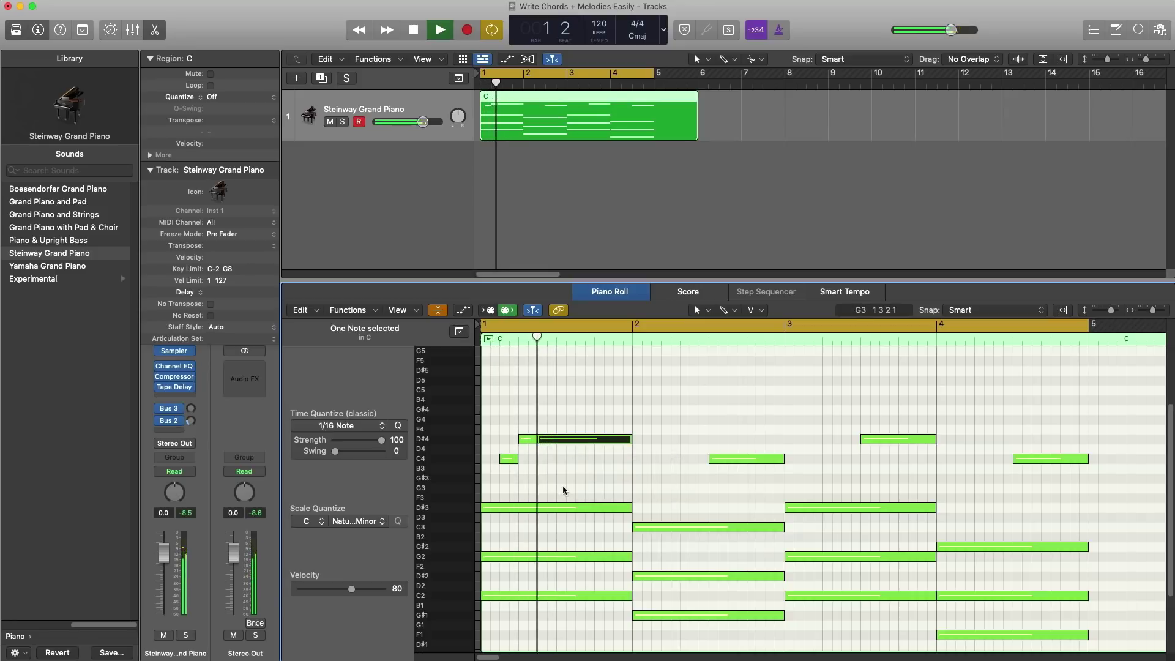
pyautogui.press('space')
pyautogui.moveTo(631, 440); pyautogui.dragTo(670, 447)
pyautogui.press('space')
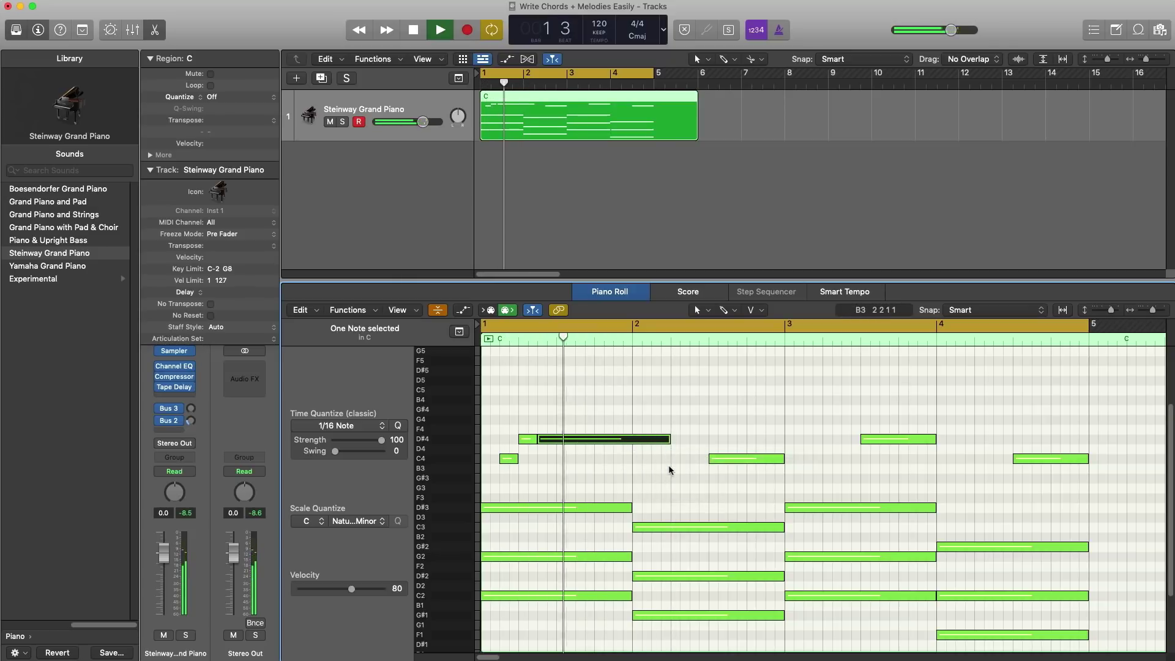
pyautogui.press('space')
# Step: Add a one-beat G4 on beat 2 of bar 2 and play the melody
pyautogui.keyDown('super'); pyautogui.click(683, 422); pyautogui.keyUp('super')
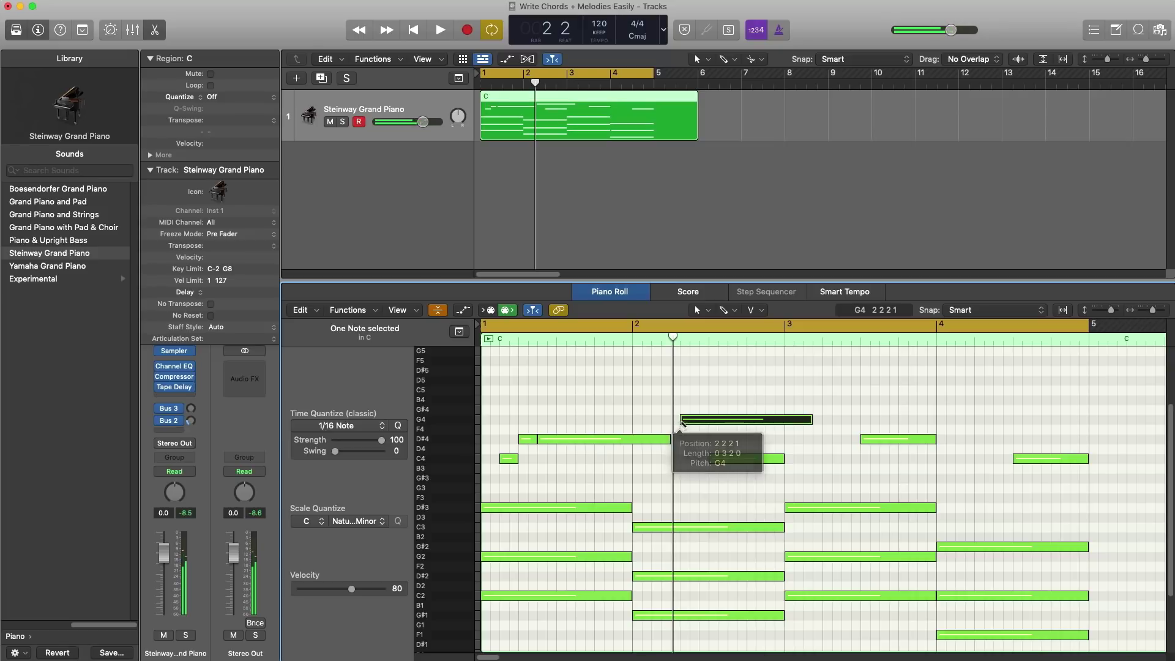
pyautogui.moveTo(698, 422); pyautogui.dragTo(690, 423)
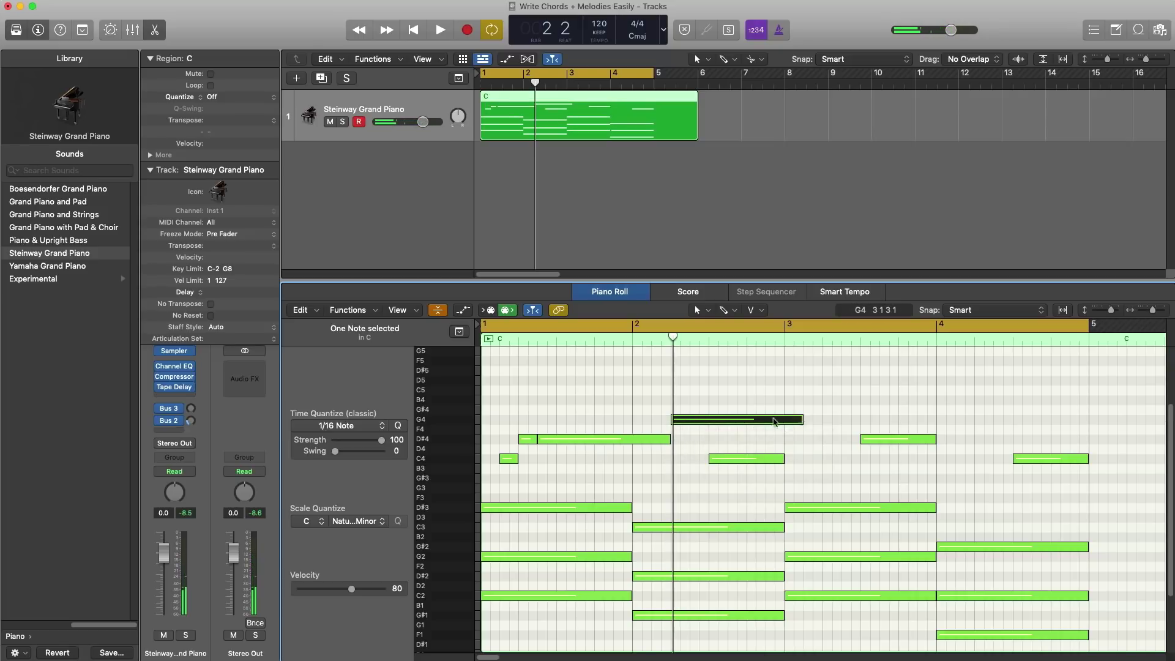
pyautogui.moveTo(774, 421); pyautogui.dragTo(708, 421)
pyautogui.press('space')
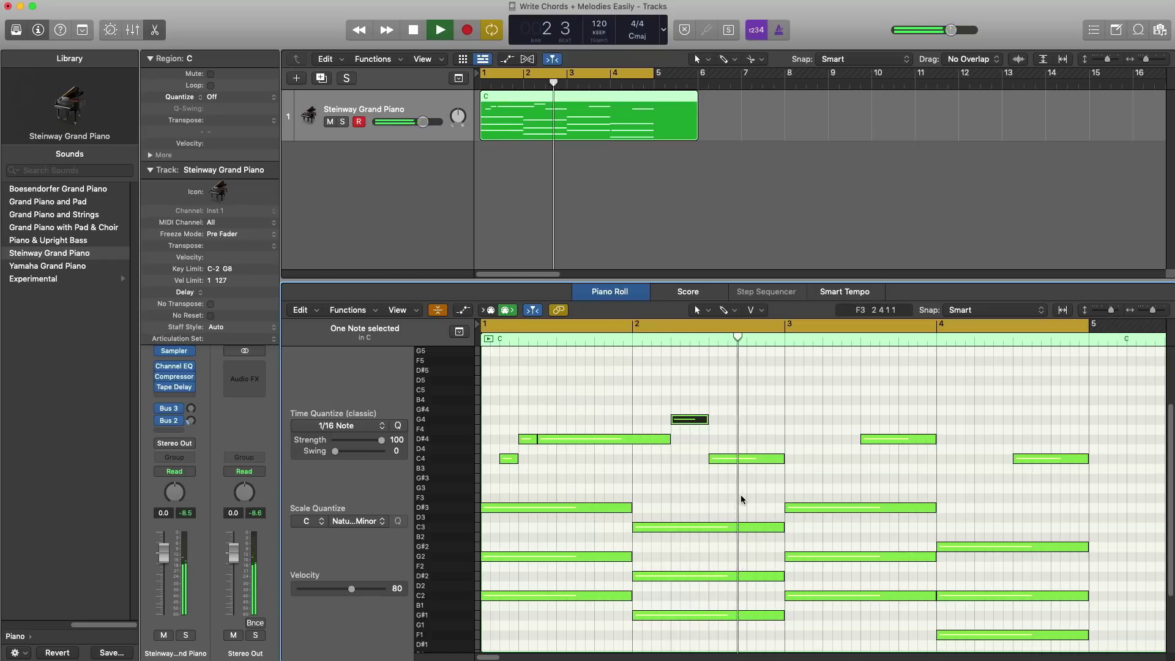
# Step: Copy the G4 to beat 2 of bar 3 and extend bar 2's C4 until it meets the copy
pyautogui.press('super+c')
pyautogui.press('super+v')
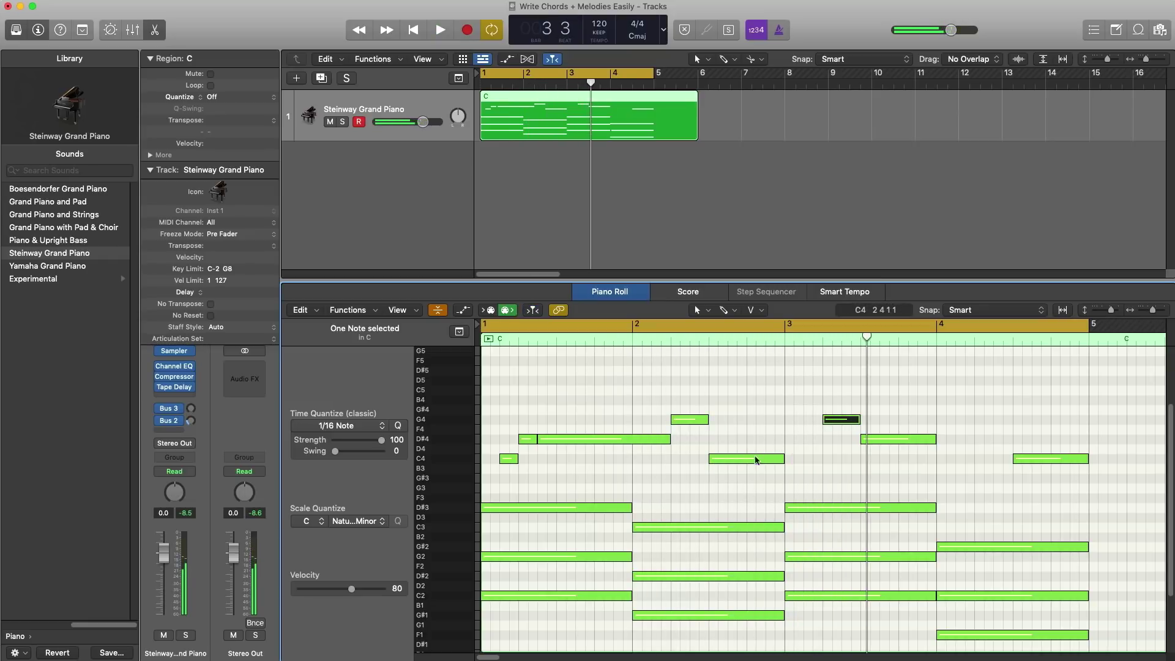
pyautogui.moveTo(782, 458); pyautogui.dragTo(819, 472)
pyautogui.press('space')
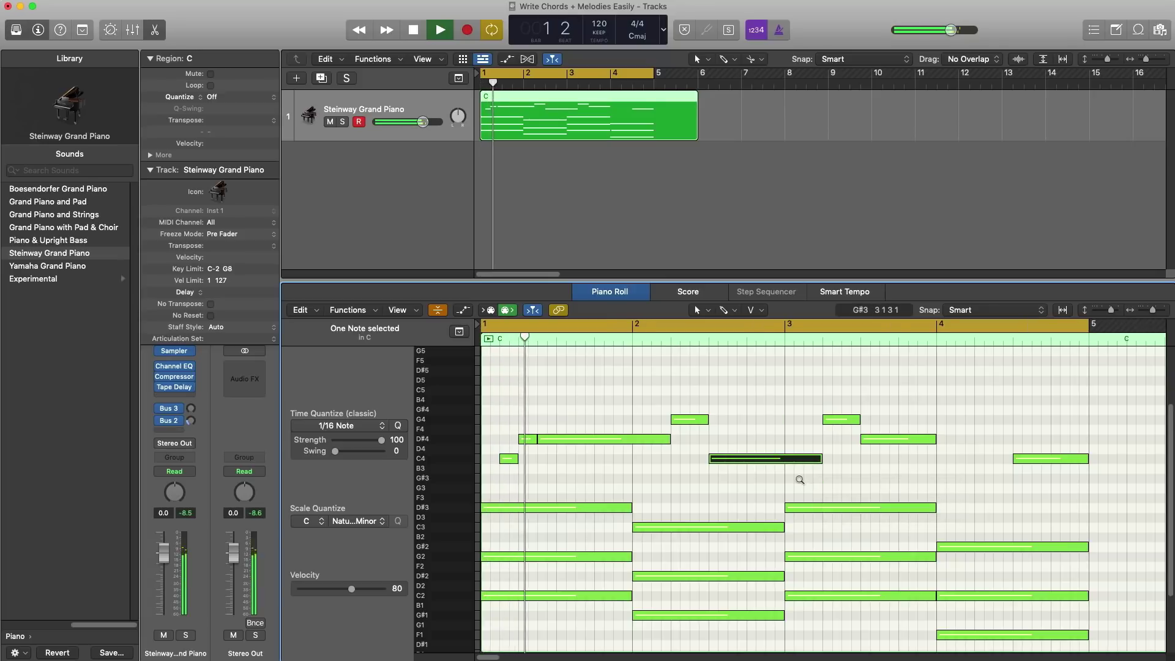
# Step: Extend bar 3's D#4 to beat 2 of bar 4 and play the melody
pyautogui.scroll(-3, 800, 480)
pyautogui.scroll(3, 800, 480)
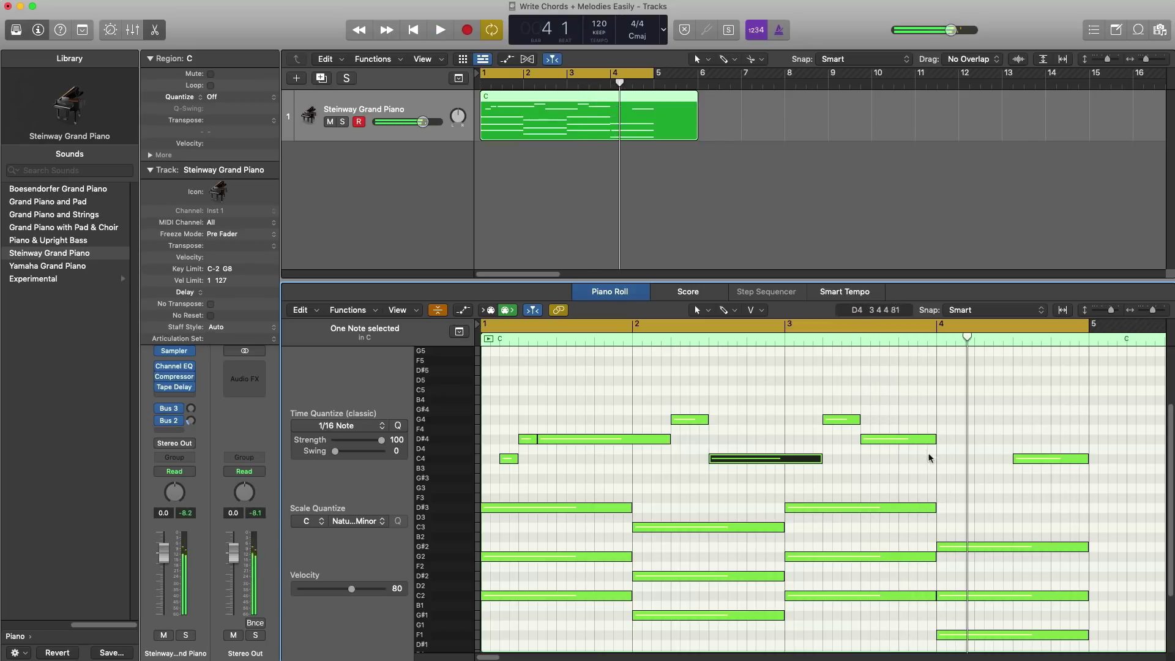
pyautogui.moveTo(934, 439); pyautogui.dragTo(973, 441)
pyautogui.press('space')
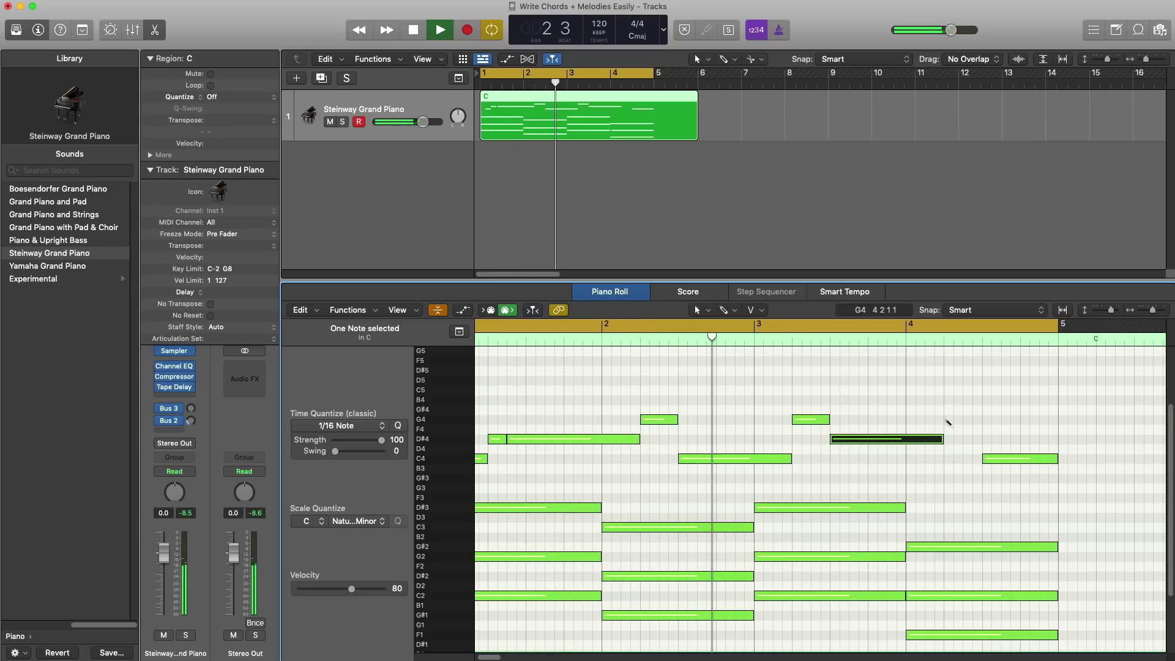
# Step: Add a one-beat G#4 on beat 2 of bar 4, leading into the C4, and listen to the loop
pyautogui.click(955, 419)
pyautogui.moveTo(1052, 420); pyautogui.dragTo(1046, 415)
pyautogui.click(1039, 414)
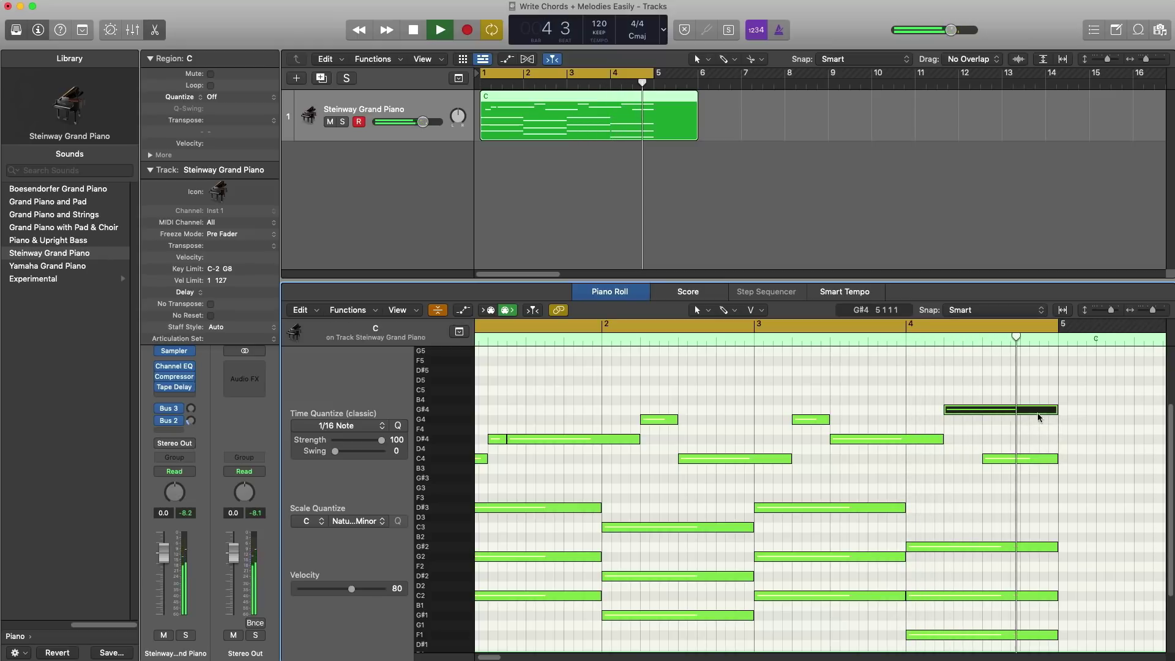
pyautogui.moveTo(1047, 413); pyautogui.dragTo(981, 414)
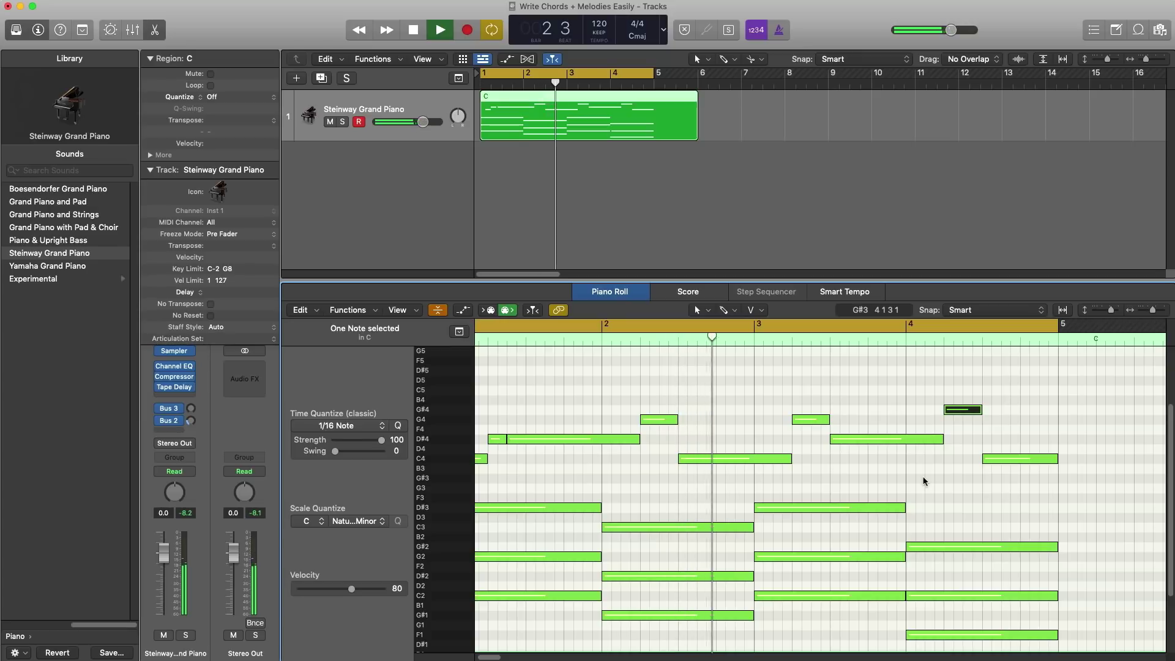
pyautogui.click(1006, 458)
pyautogui.press('space')
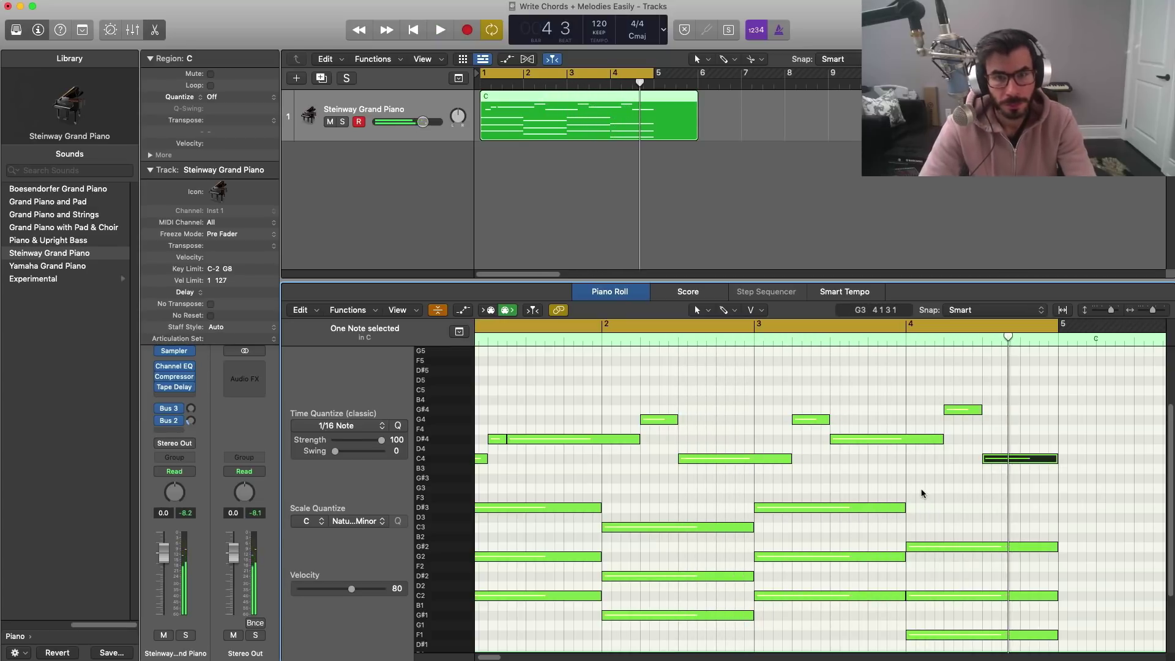
# Step: Repeat all chord and melody notes of bars 1 to 4 into bars 5 to 8
pyautogui.hscroll(-4, 924, 483)
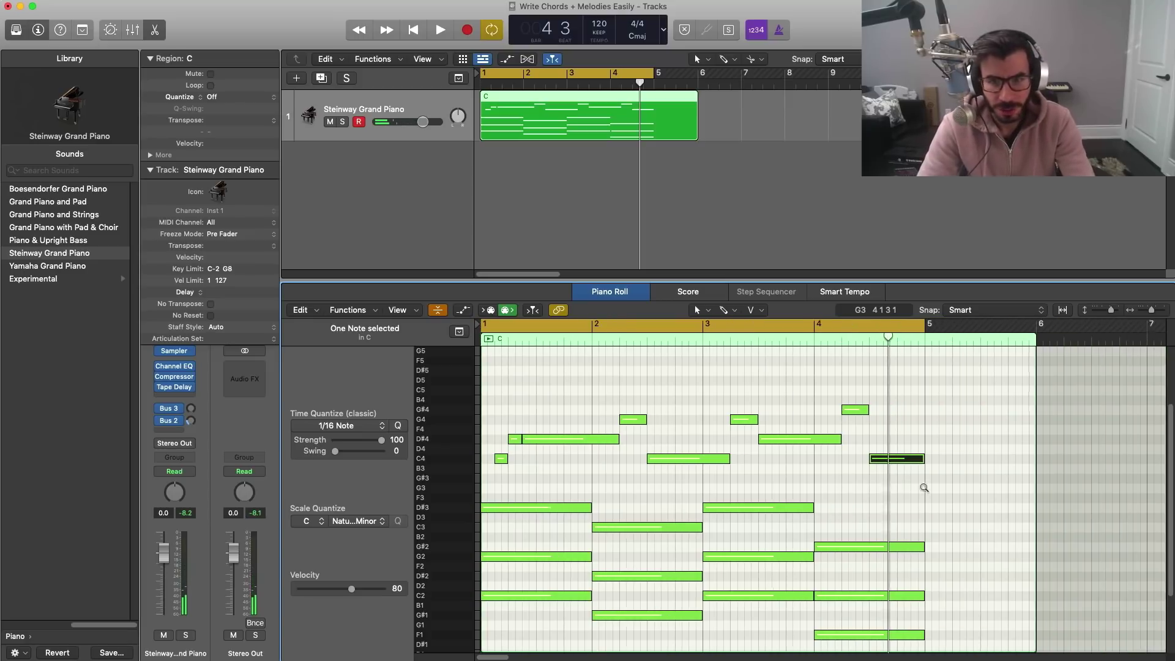
pyautogui.moveTo(936, 642); pyautogui.dragTo(498, 359)
pyautogui.press('super+r')
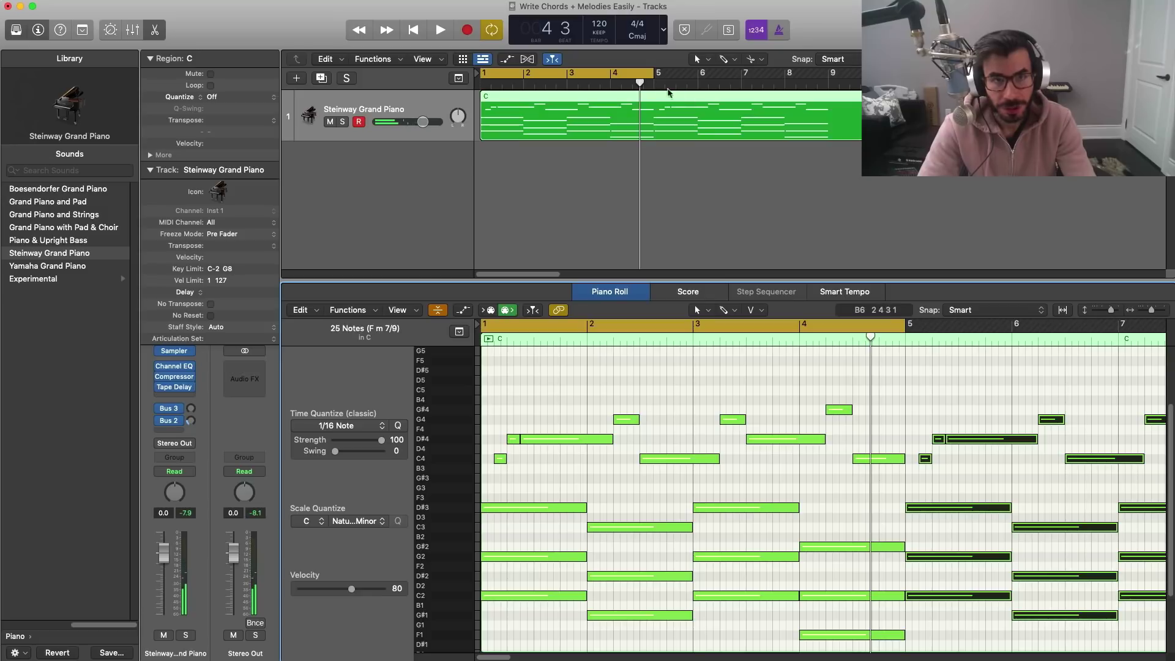
# Step: Extend the cycle range to eight bars and trim the excess region beyond the start of bar 9
pyautogui.moveTo(508, 74); pyautogui.dragTo(854, 74)
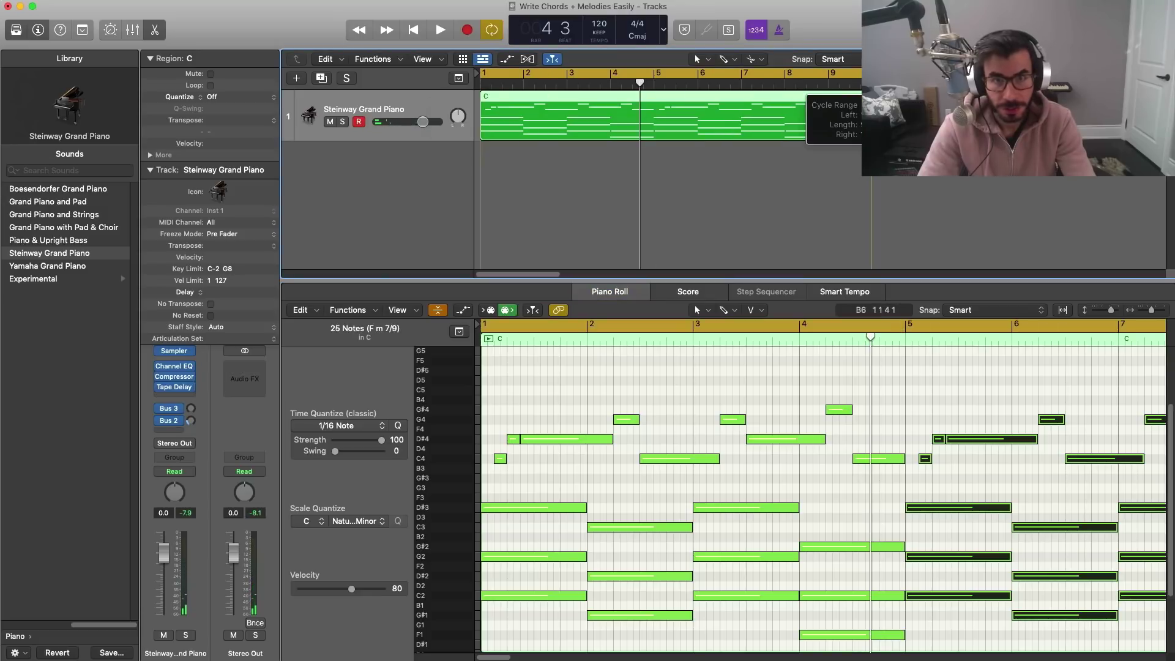
pyautogui.click(830, 105)
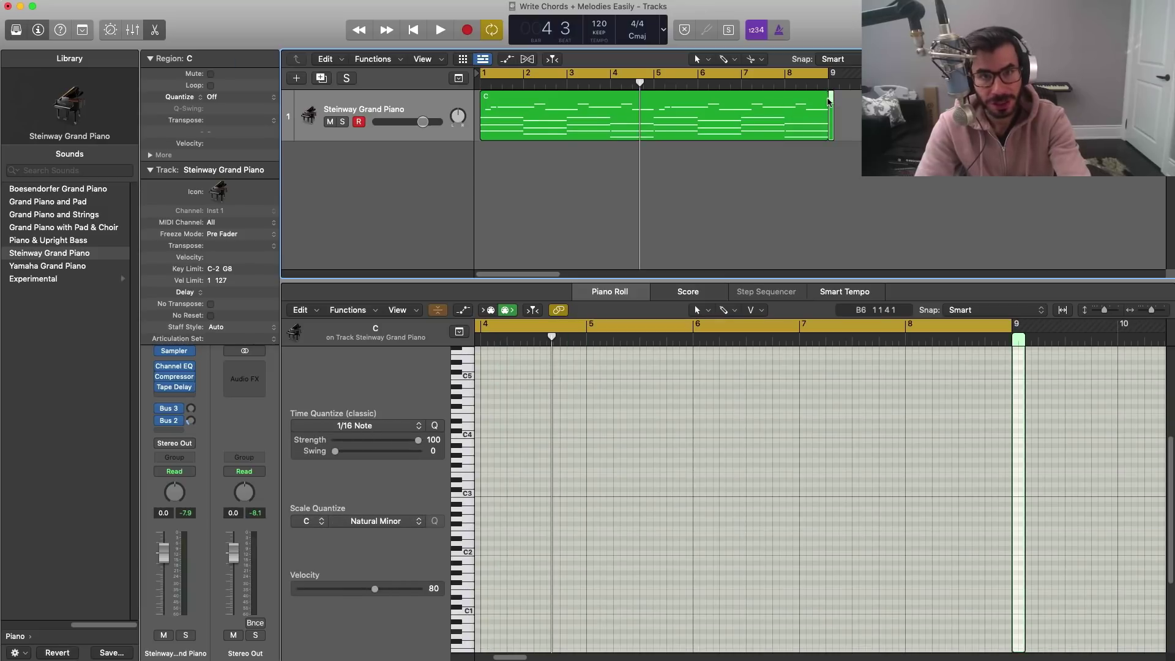
pyautogui.click(808, 117)
# Step: Swap bar 8's melody to a one-beat C4 on beat 2 and a two-beat G#4 from beat 3, and play all eight bars
pyautogui.click(943, 497)
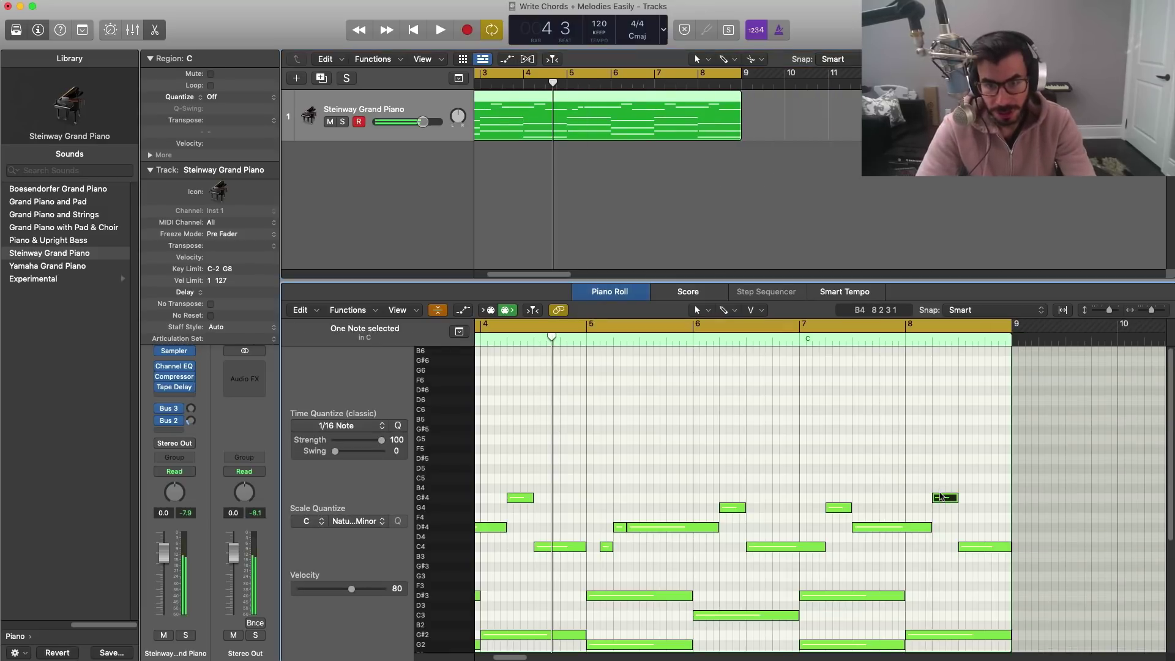
pyautogui.moveTo(940, 499); pyautogui.dragTo(971, 505)
pyautogui.press('space')
pyautogui.scroll(-4, 829, 487)
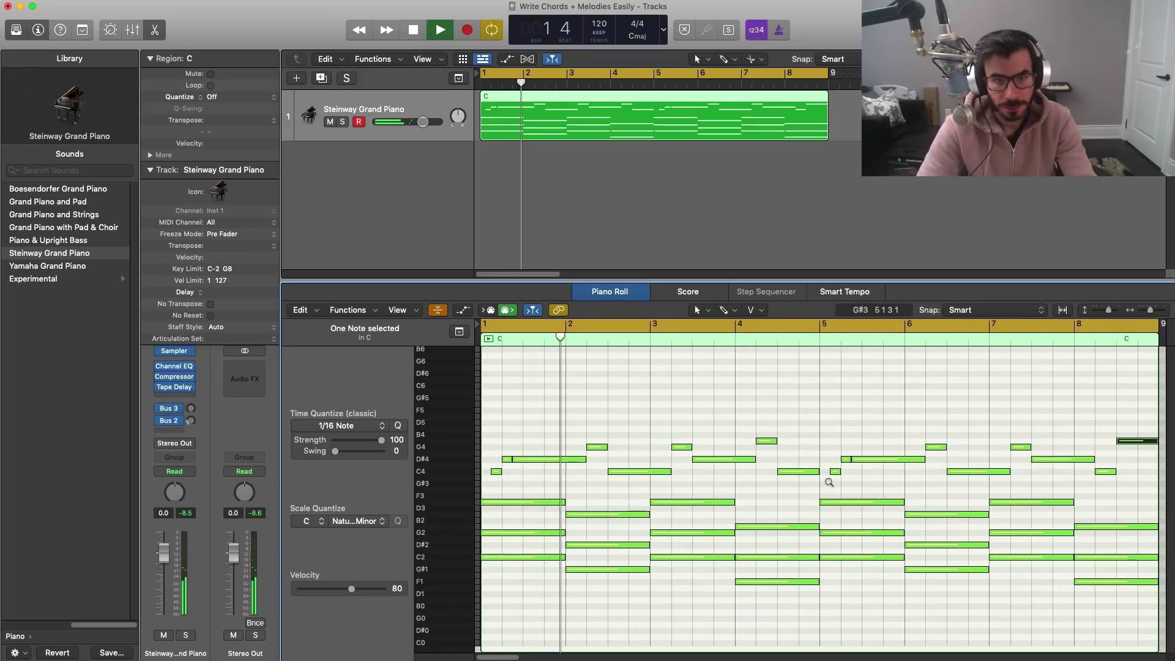
pyautogui.scroll(-2, 829, 486)
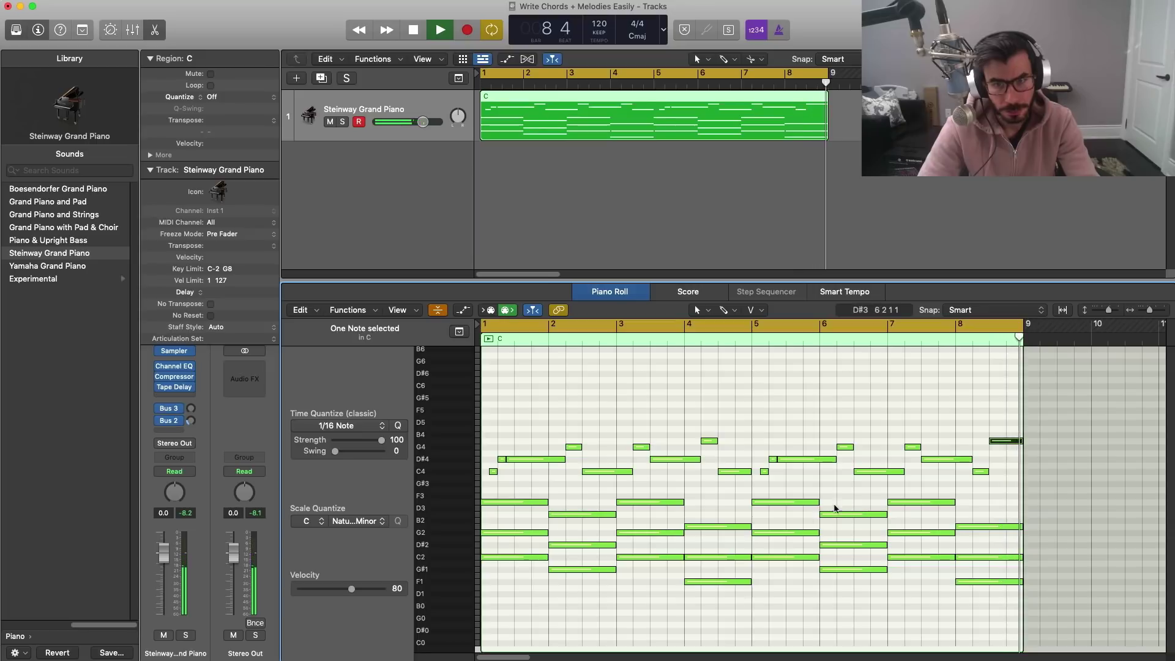
# Step: Add a second software instrument track, load Kontakt on it, and show the Cloud Supply library's instruments
pyautogui.press('space')
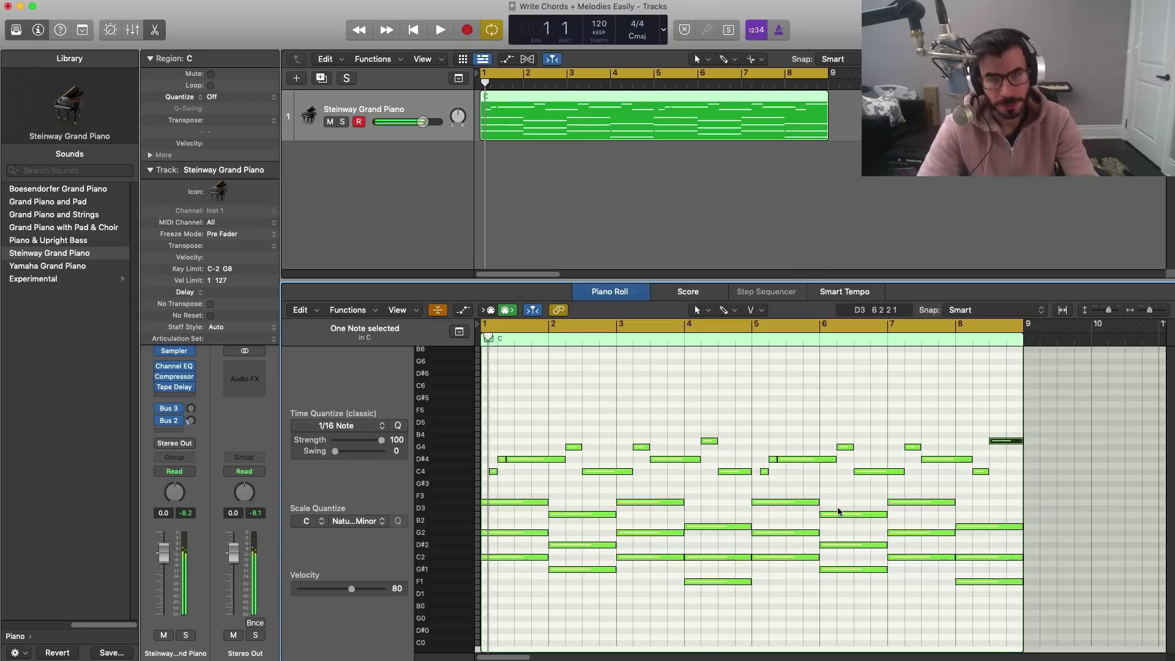
pyautogui.doubleClick(396, 162)
pyautogui.click(172, 401)
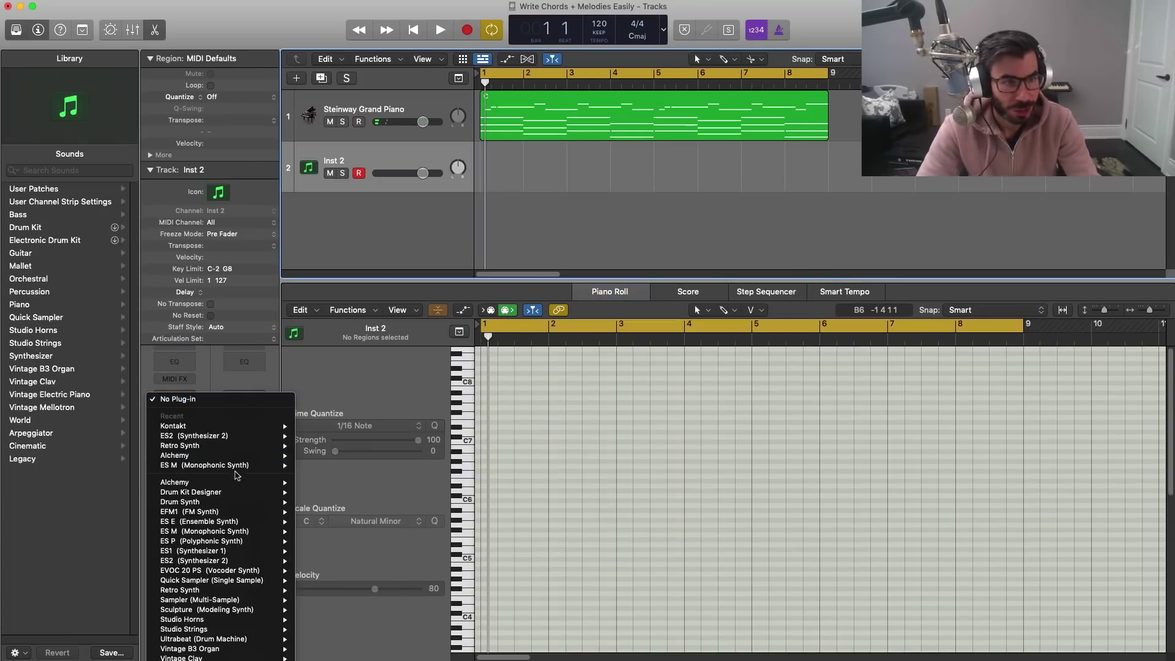
pyautogui.moveTo(202, 422)
pyautogui.click(343, 425)
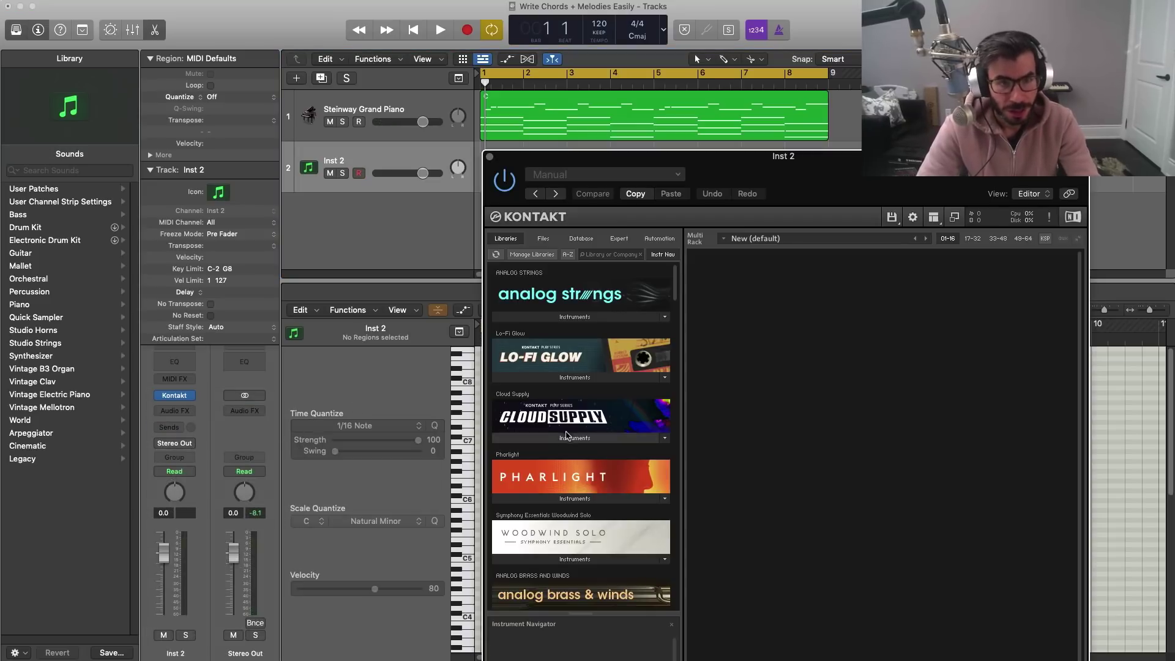
pyautogui.click(567, 437)
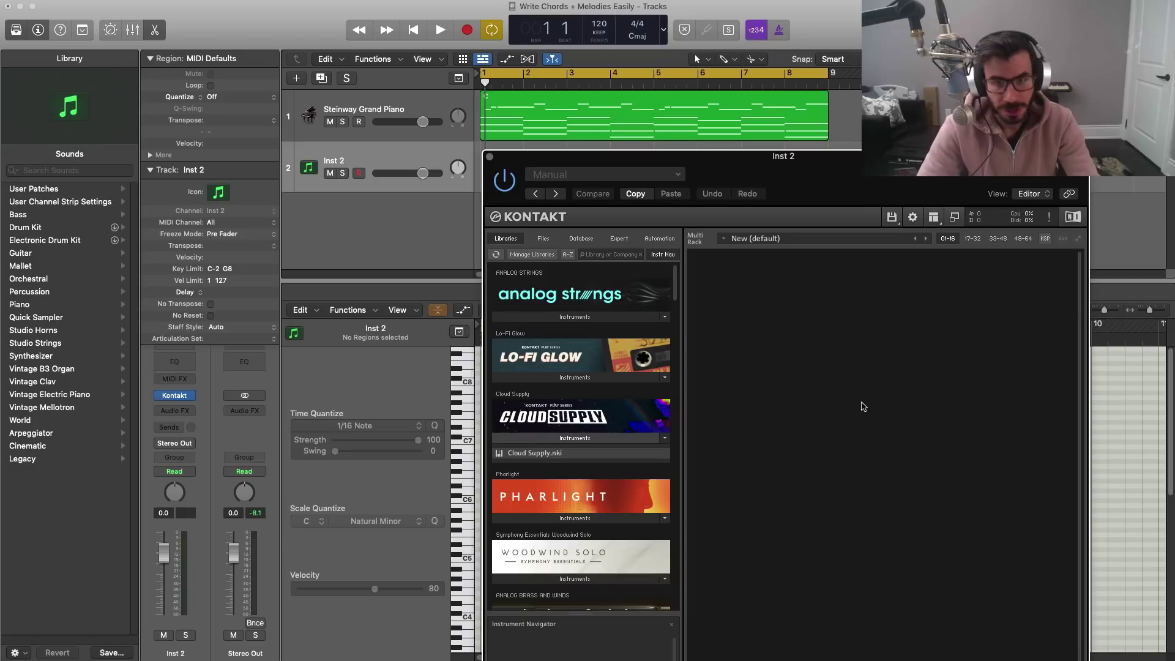
pyautogui.moveTo(842, 175); pyautogui.dragTo(745, 284)
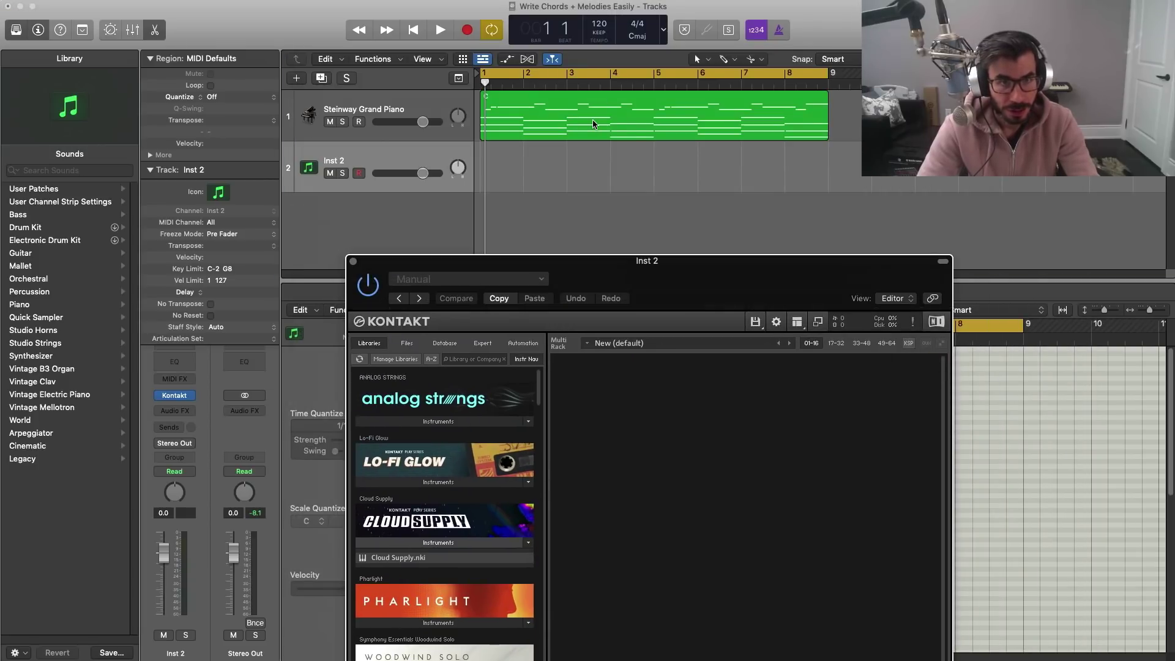
# Step: Copy the eight-bar C region onto the Inst 2 track and play it soloed through Cloud Supply
pyautogui.moveTo(593, 124); pyautogui.dragTo(593, 175)
pyautogui.click(343, 173)
pyautogui.press('space')
pyautogui.moveTo(736, 298); pyautogui.dragTo(620, 98)
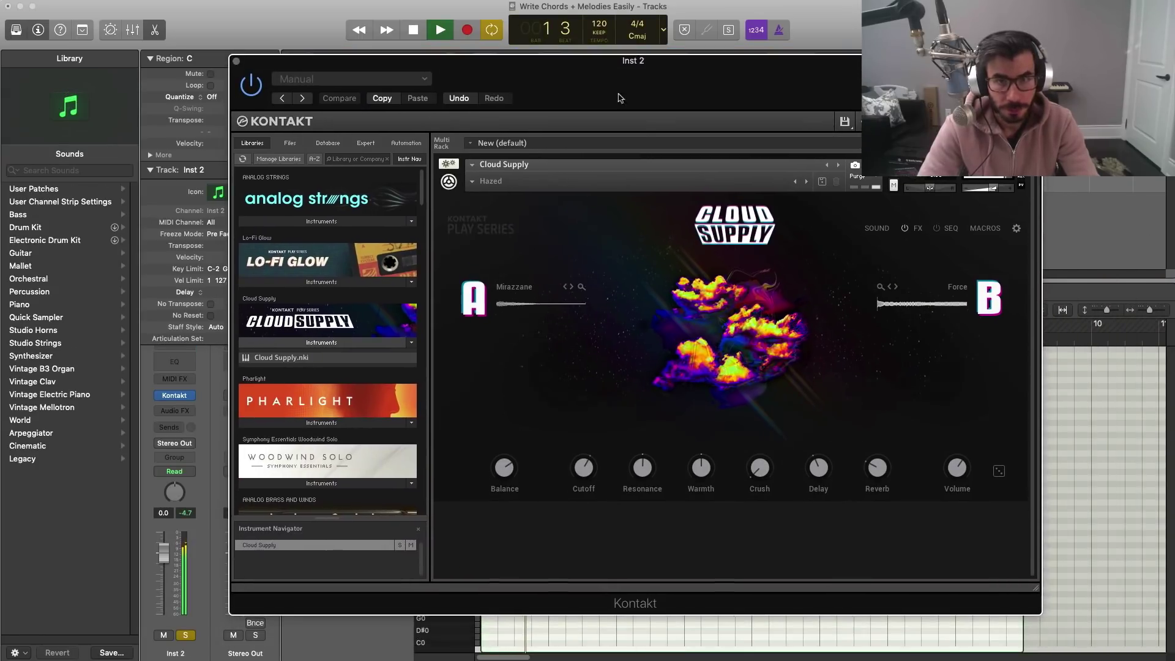
# Step: Load the Bell Chip preset in Cloud Supply and listen to the soloed part
pyautogui.click(472, 182)
pyautogui.moveTo(508, 245)
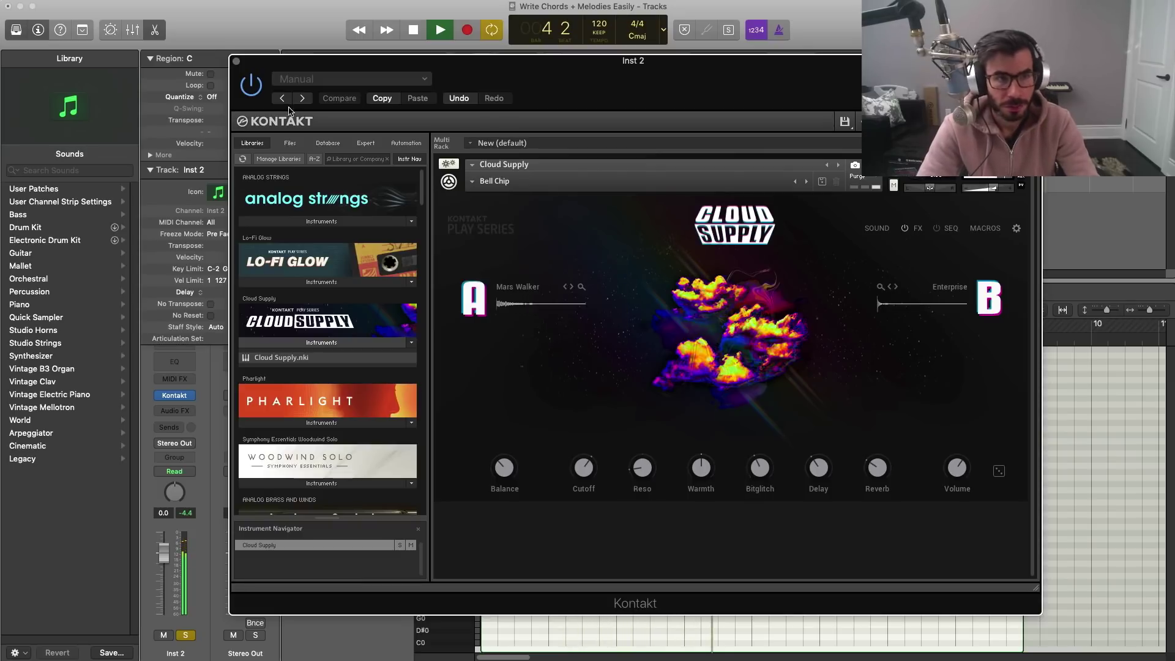
pyautogui.click(236, 62)
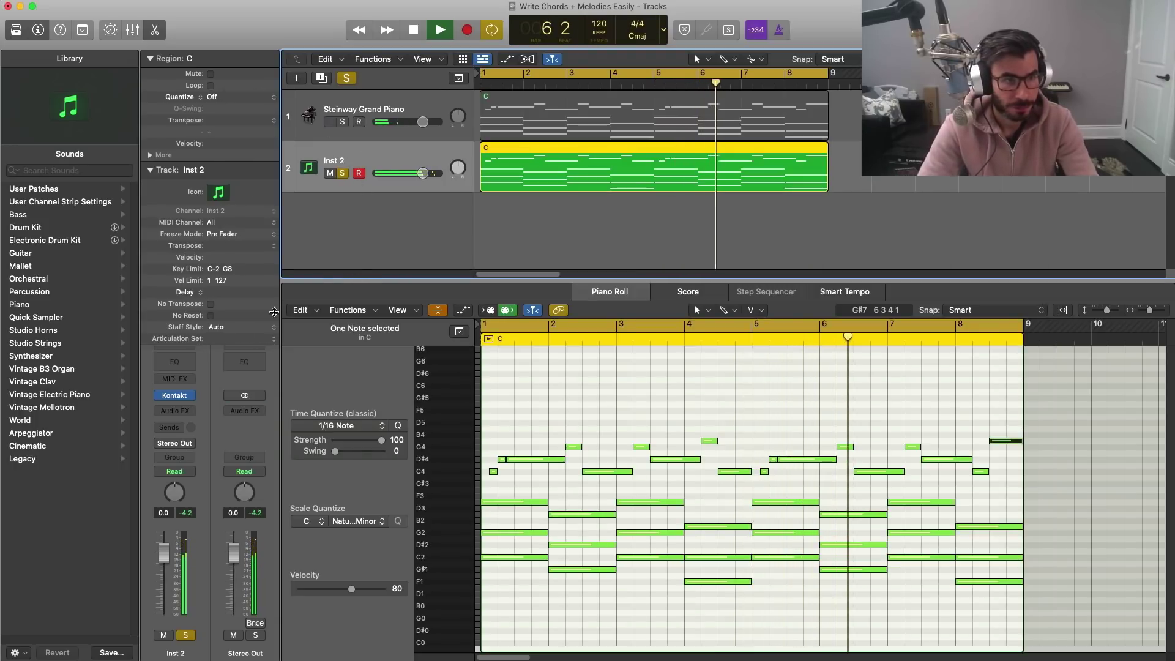
pyautogui.press('space')
# Step: Try HalfTime as an audio effect on the Inst 2 track
pyautogui.click(188, 415)
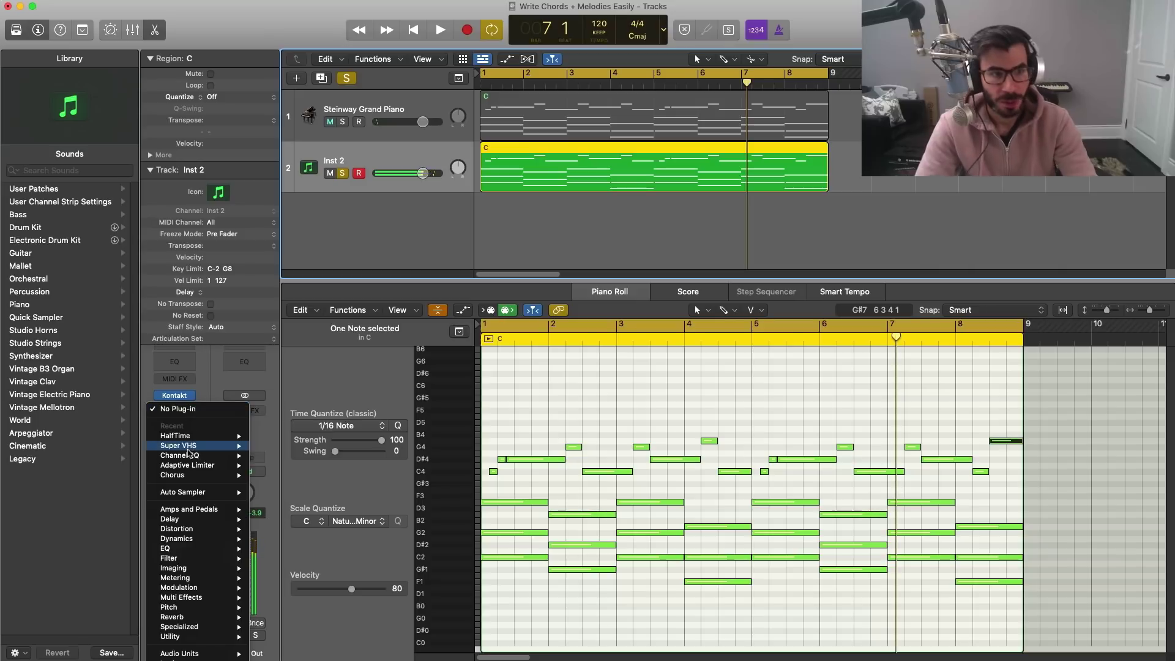
pyautogui.click(257, 436)
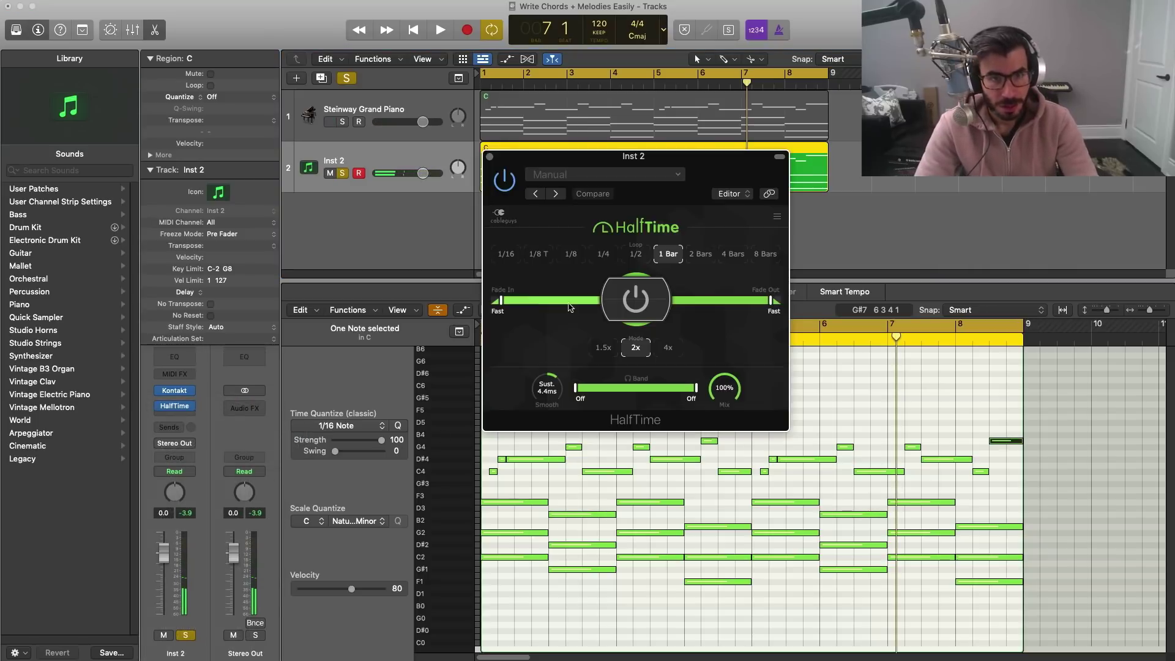
pyautogui.click(489, 158)
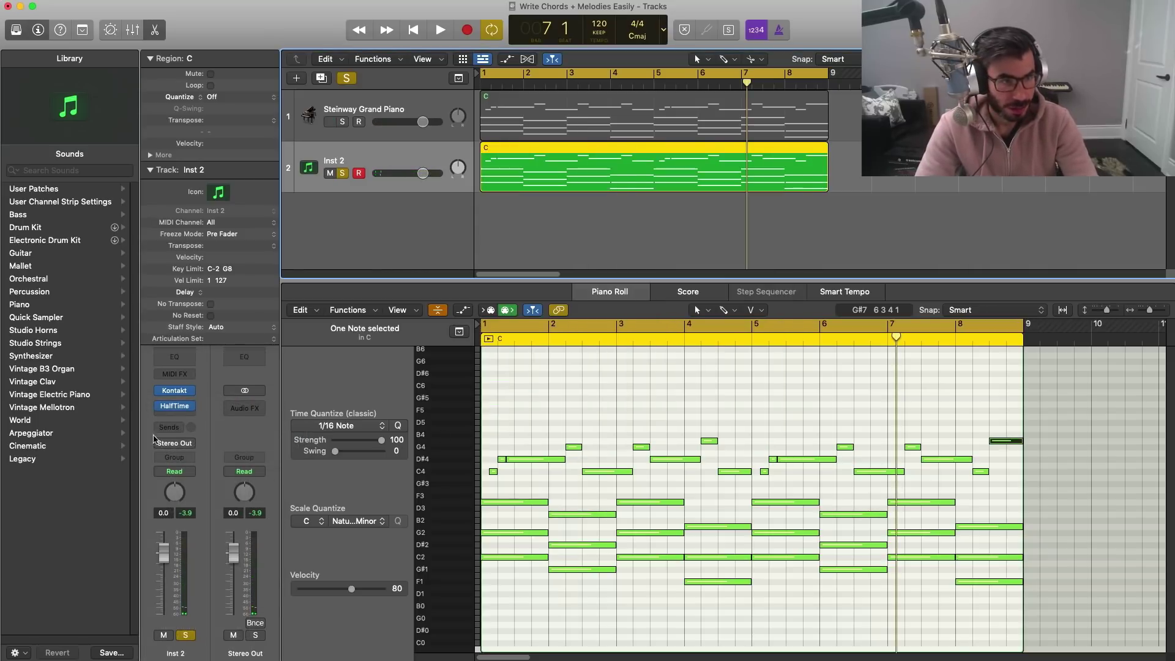
# Step: Replace HalfTime with Super VHS in stereo on Inst 2 and reduce its Mix amount during playback
pyautogui.click(192, 407)
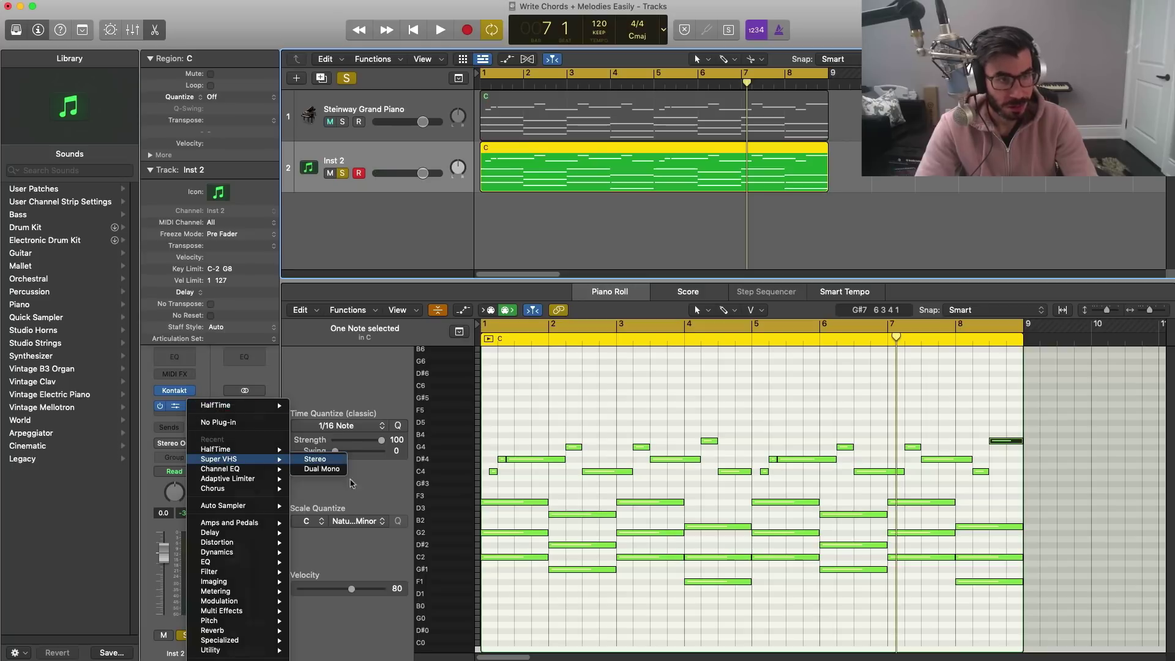
pyautogui.click(316, 459)
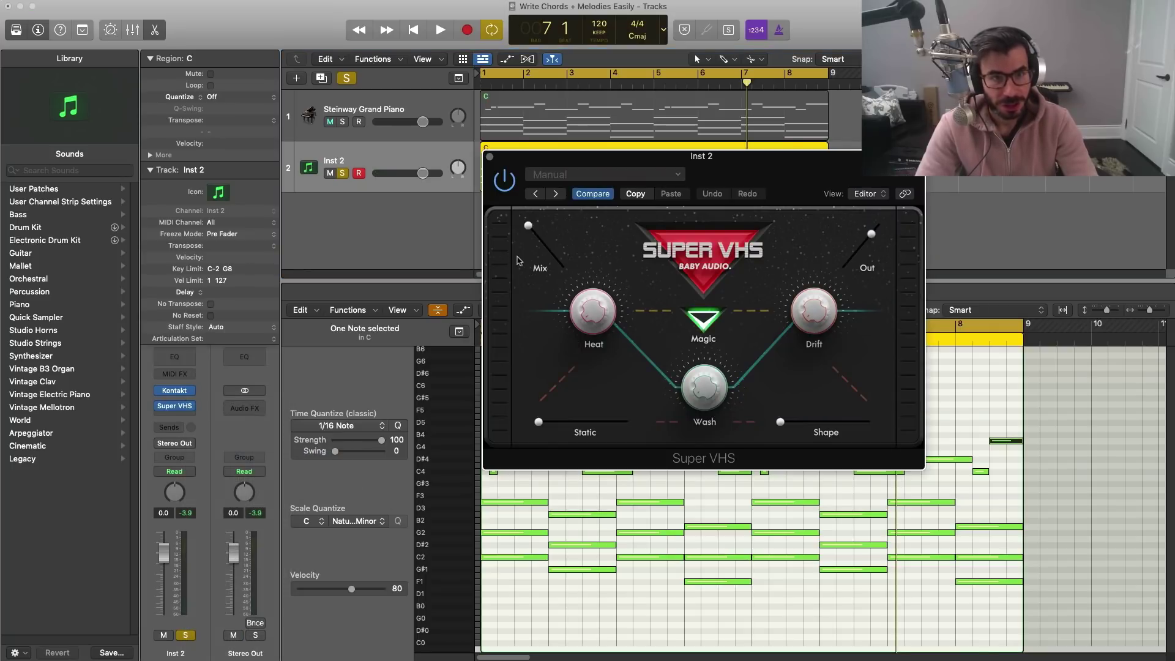
pyautogui.press('space')
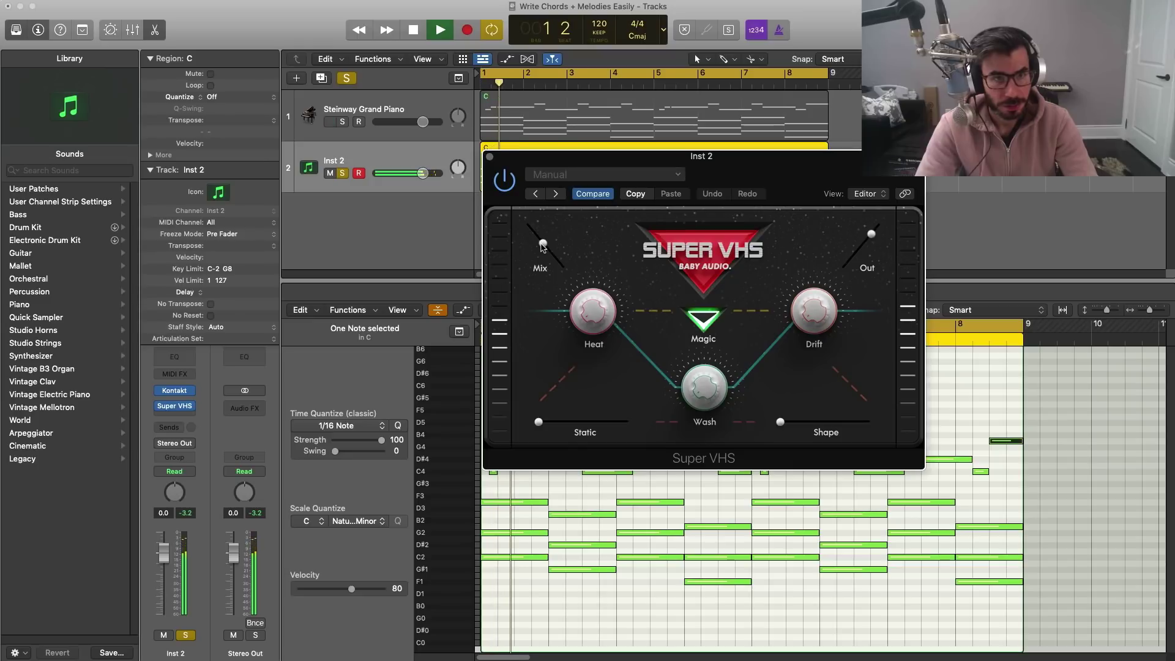
pyautogui.click(489, 159)
pyautogui.press('e')
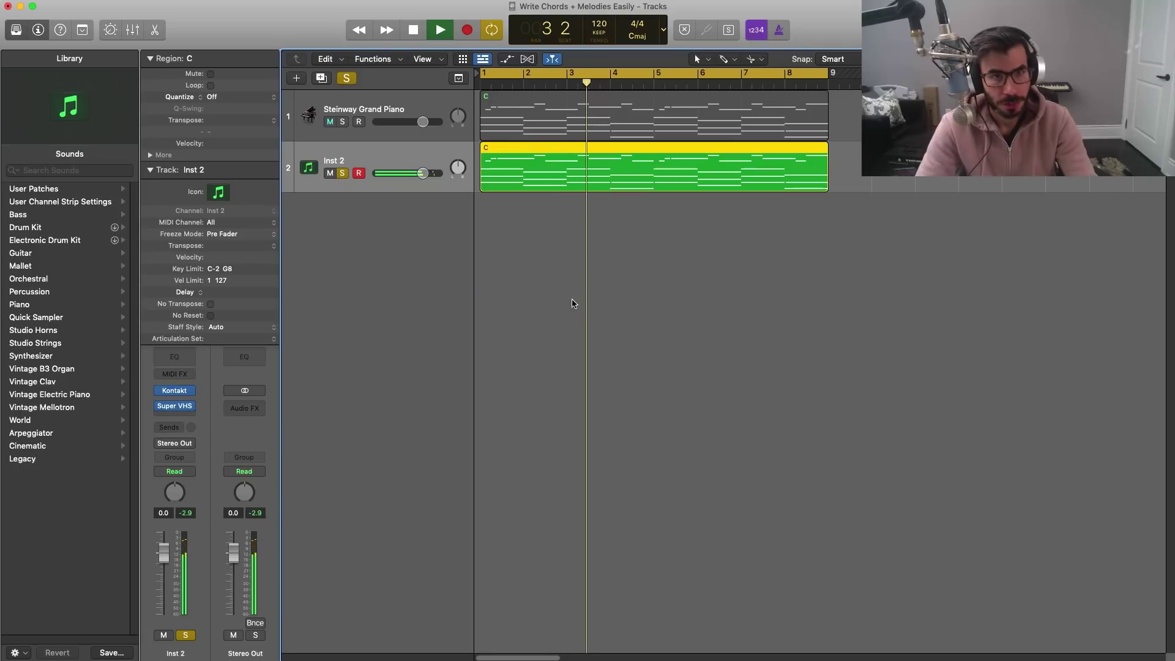
# Step: Set the project tempo to 141 and listen to the soloed Inst 2 part
pyautogui.press('space')
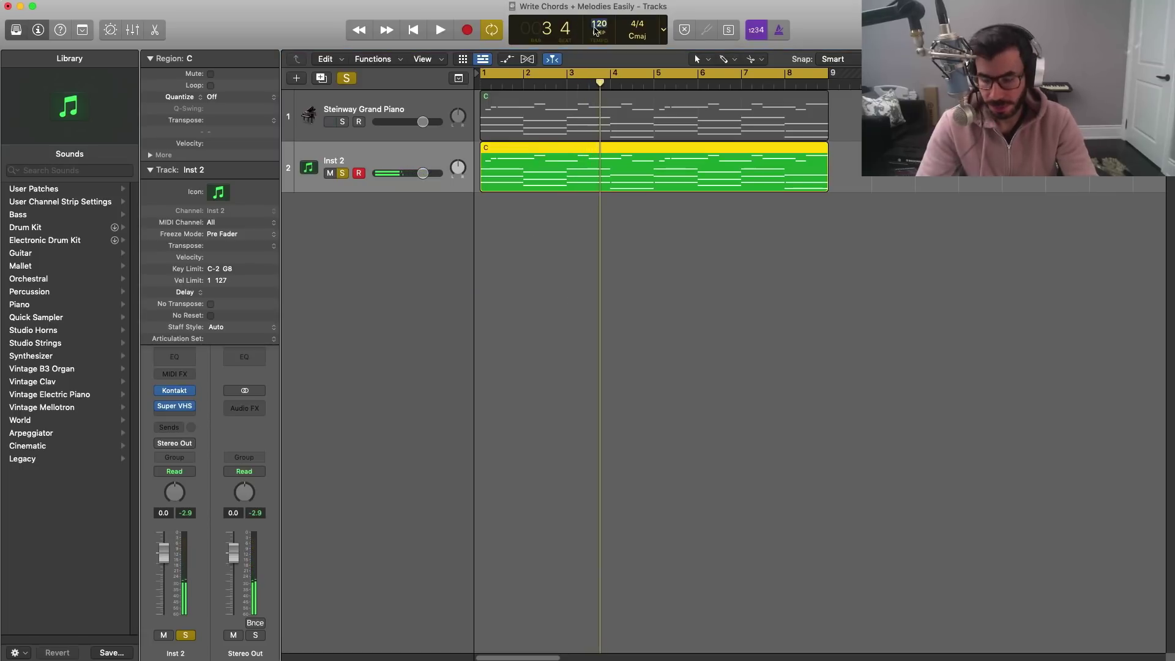
pyautogui.press('space')
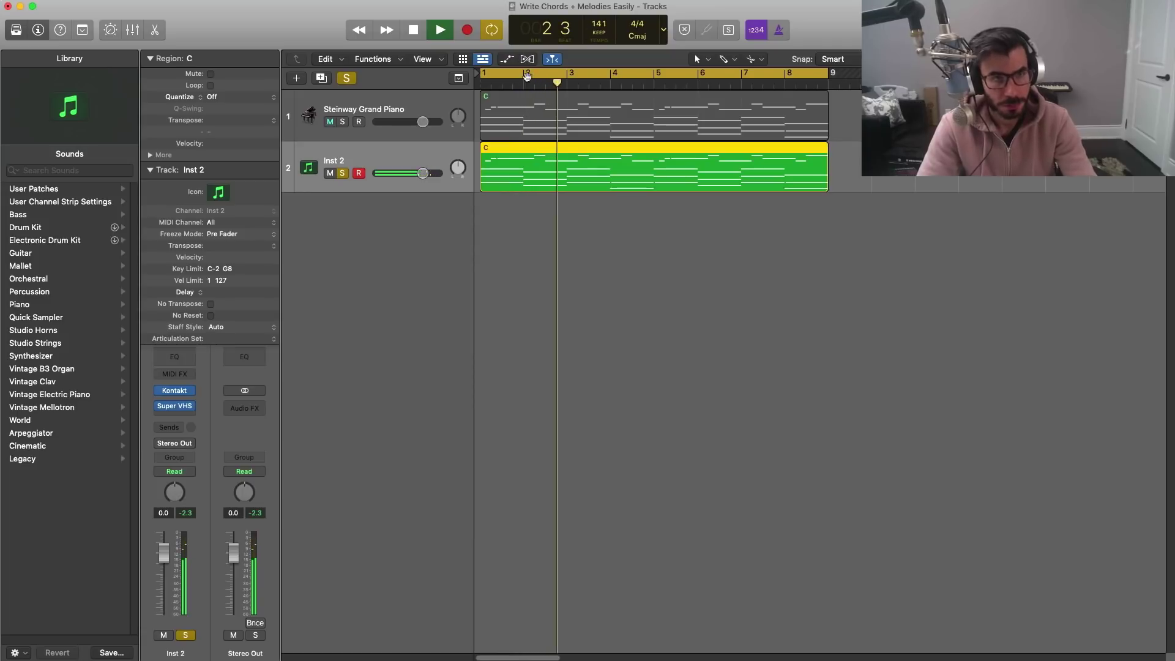
pyautogui.scroll(-2, 517, 178)
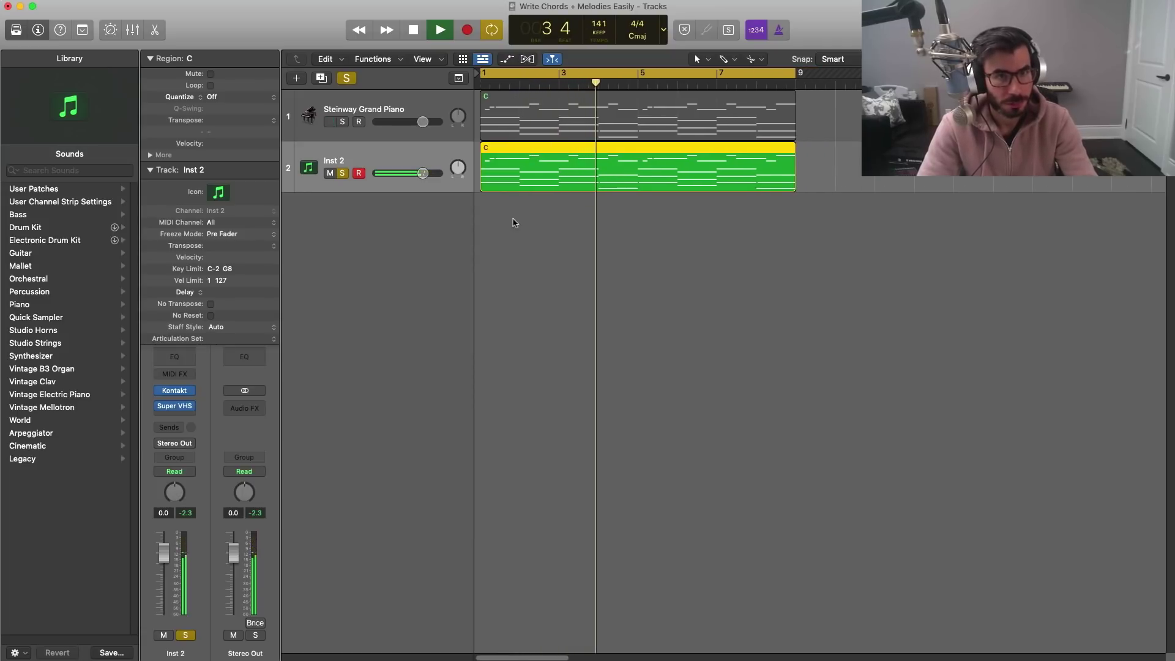
pyautogui.press('space')
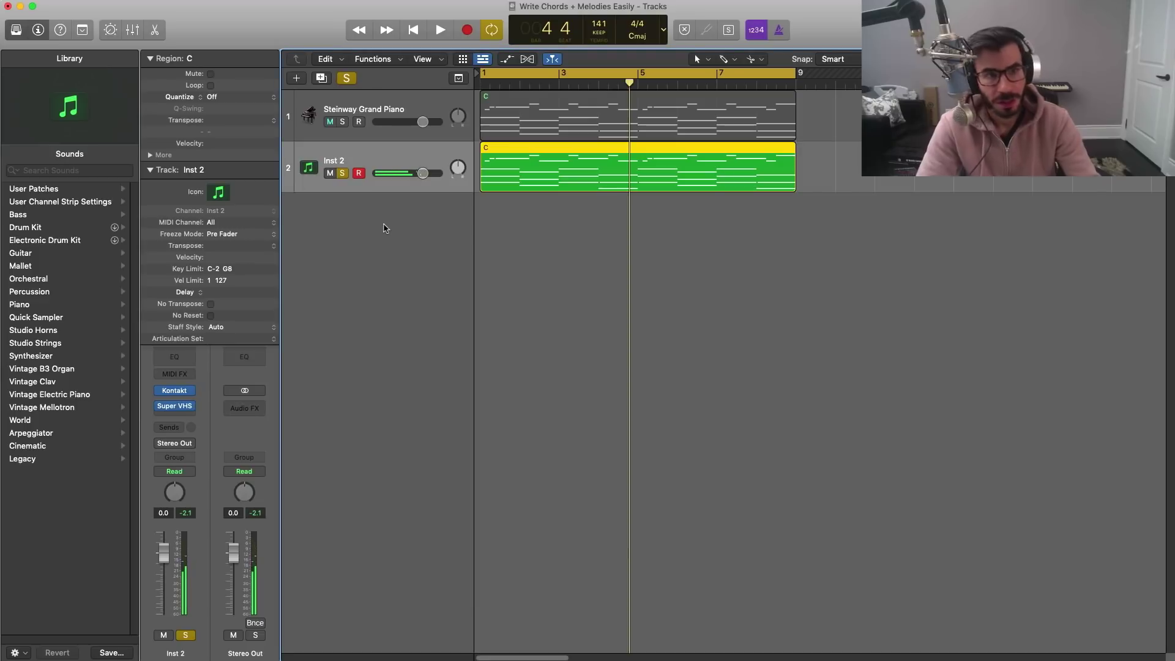
# Step: Add a third software instrument track with the Go Tos drum kit user patch and expand its subtracks
pyautogui.doubleClick(377, 228)
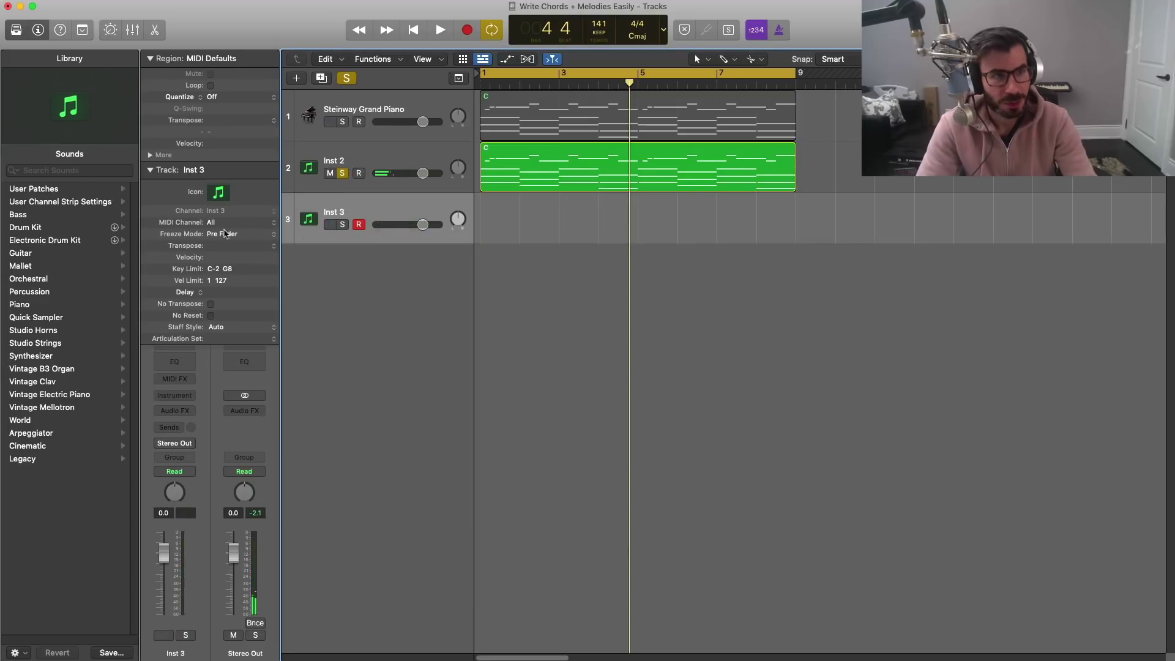
pyautogui.click(42, 190)
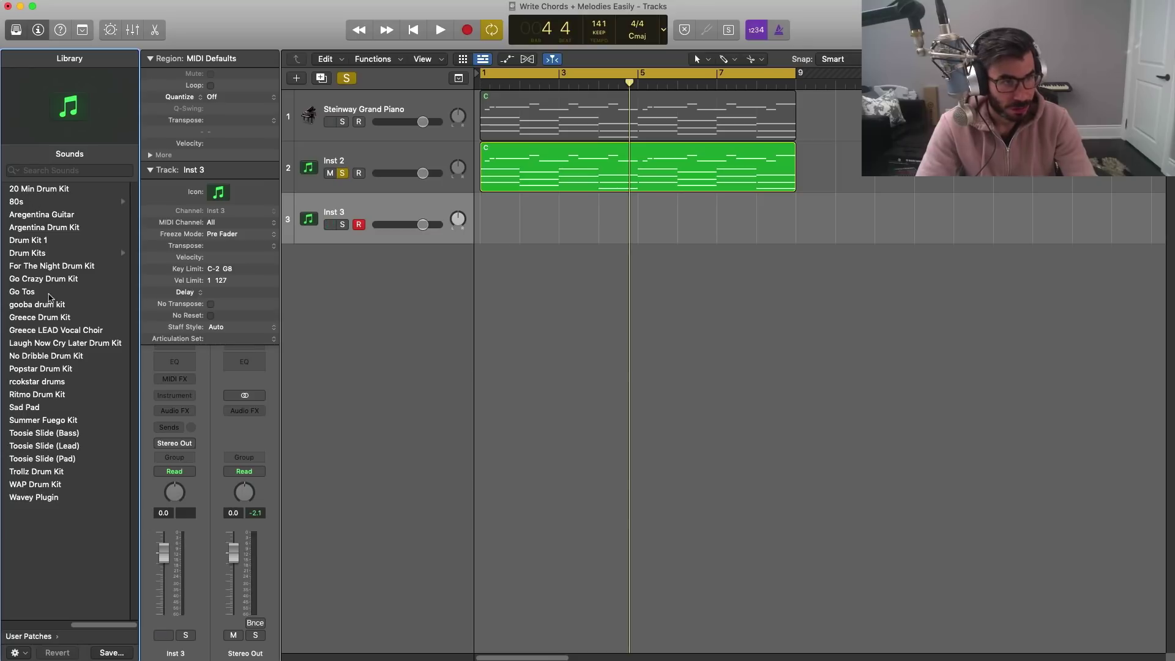
pyautogui.click(305, 218)
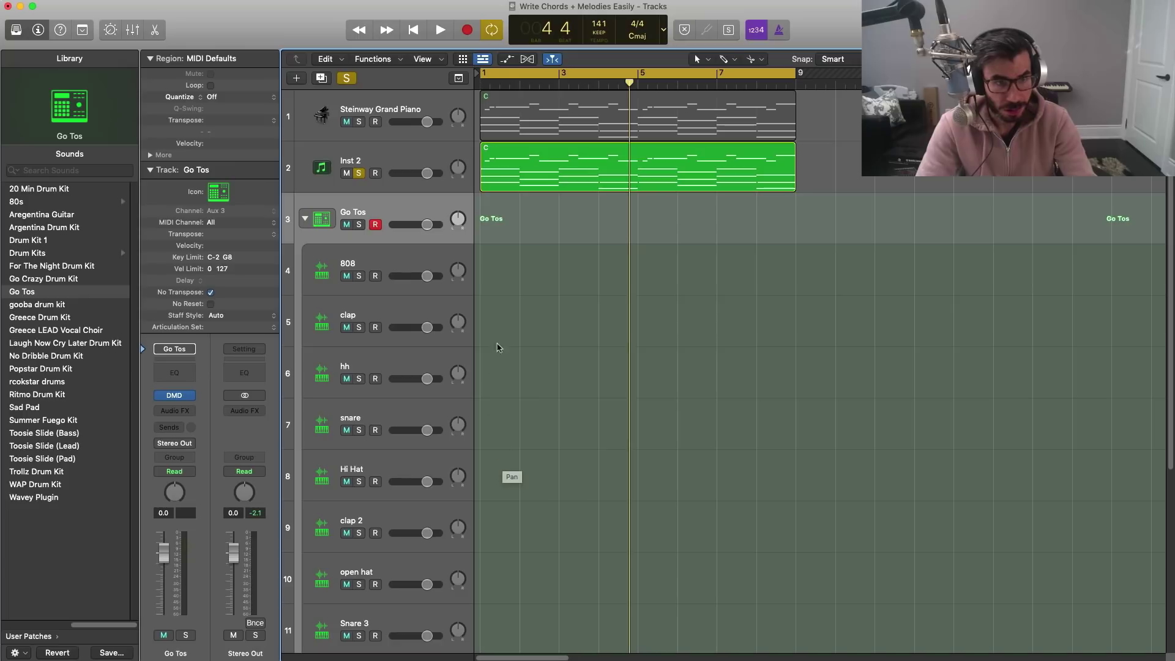
# Step: Create a pattern region on the snare track with a length of 32 steps and snare hits on steps 9 and 25
pyautogui.rightClick(504, 437)
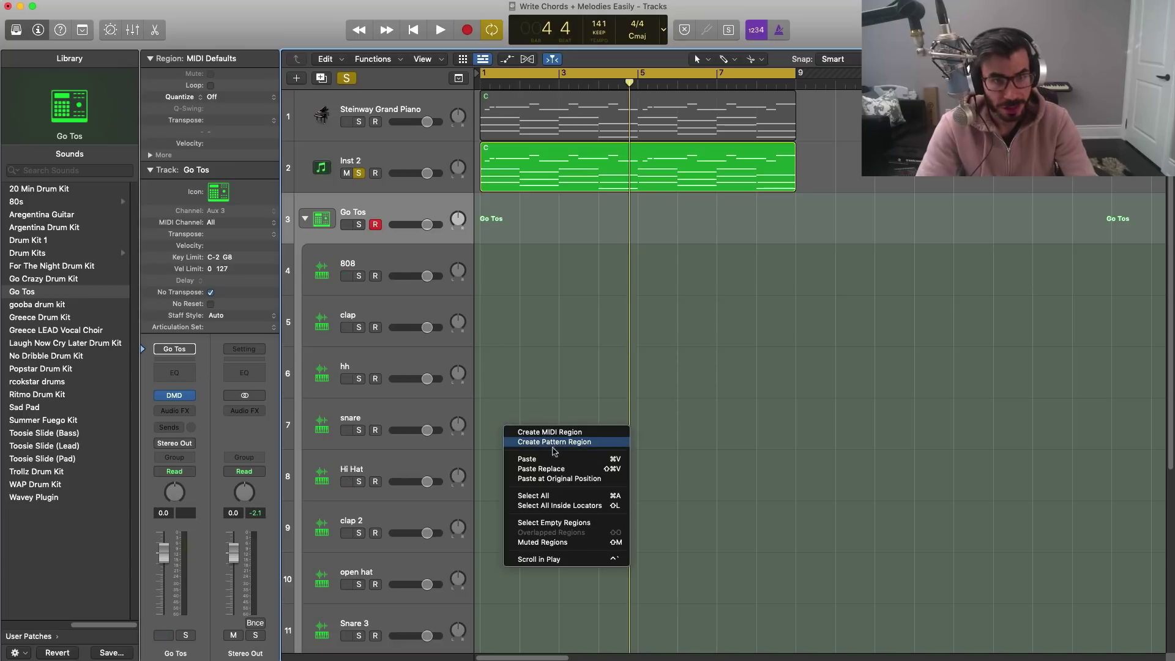
pyautogui.click(554, 444)
pyautogui.hotkey('shift', 'space')
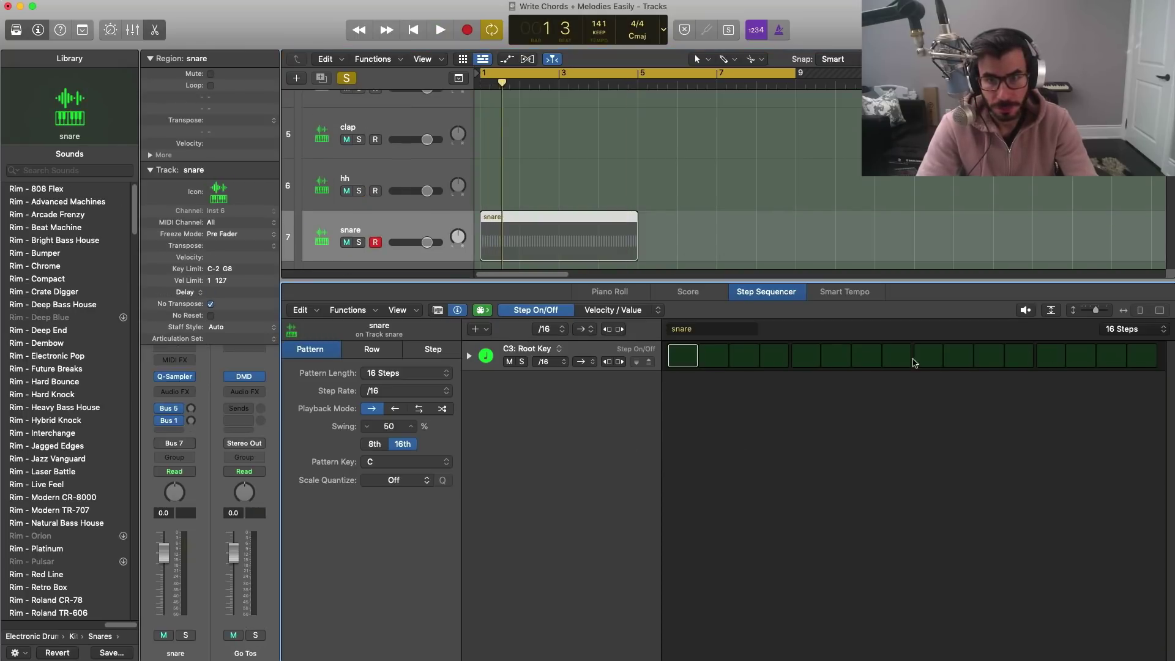
pyautogui.click(1127, 329)
pyautogui.click(1132, 348)
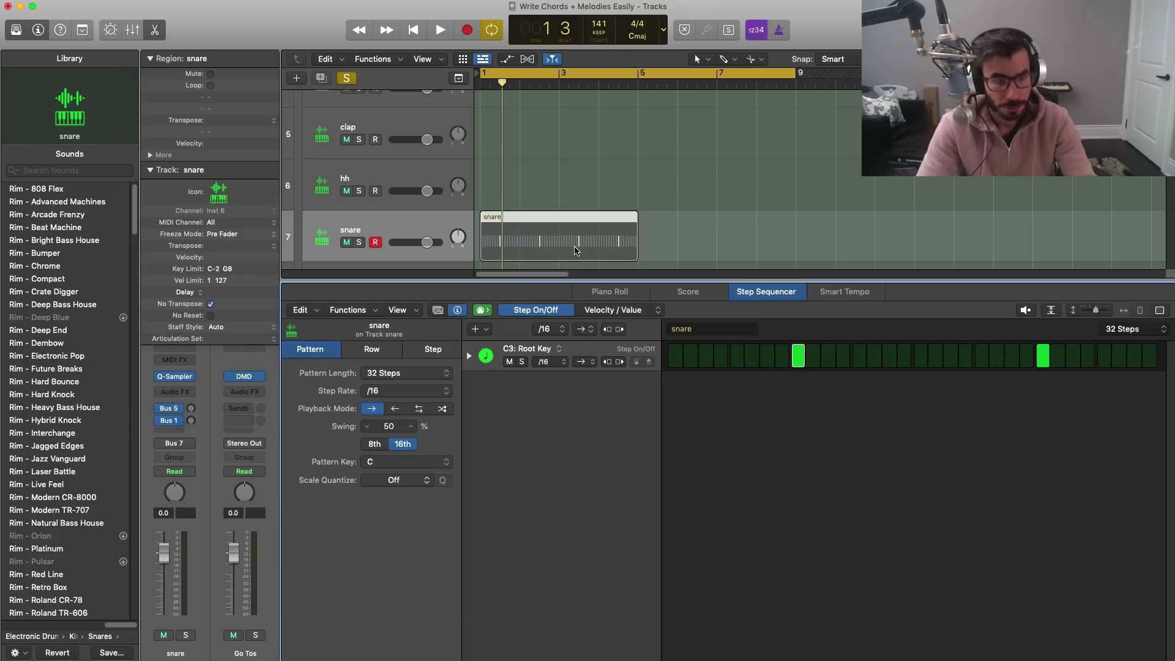
# Step: Unsolo Inst 2, mute the Steinway Grand Piano, and play the synth part together with the snare
pyautogui.press('x')
pyautogui.press('x')
pyautogui.scroll(3, 454, 300)
pyautogui.scroll(3, 454, 301)
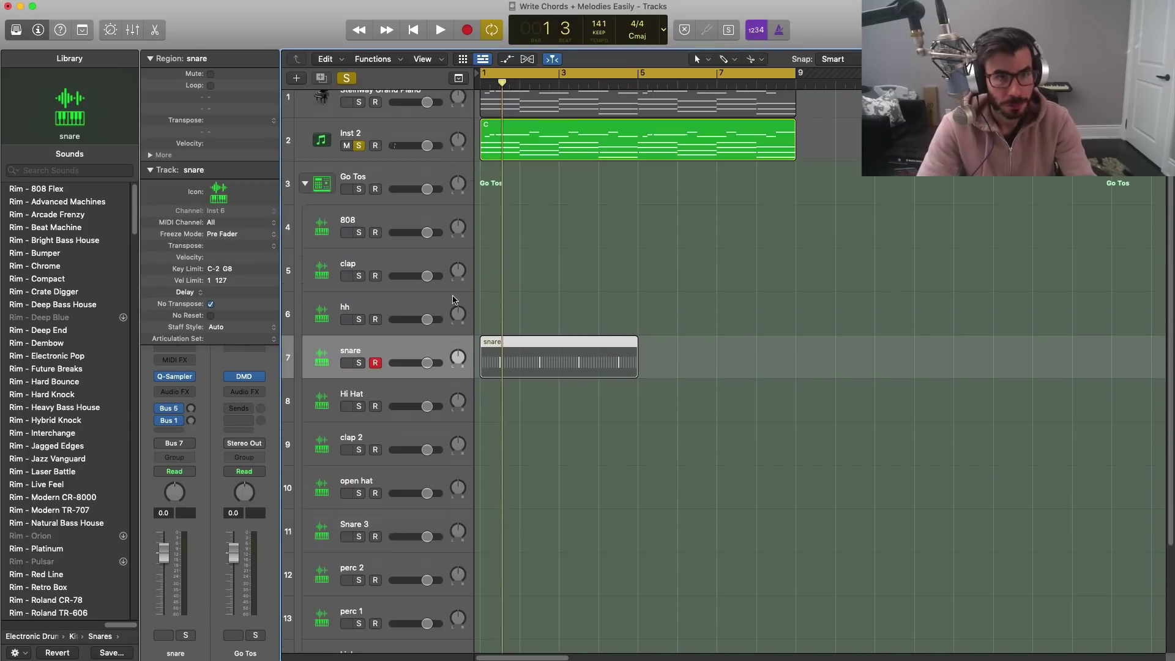
pyautogui.click(359, 145)
pyautogui.press('space')
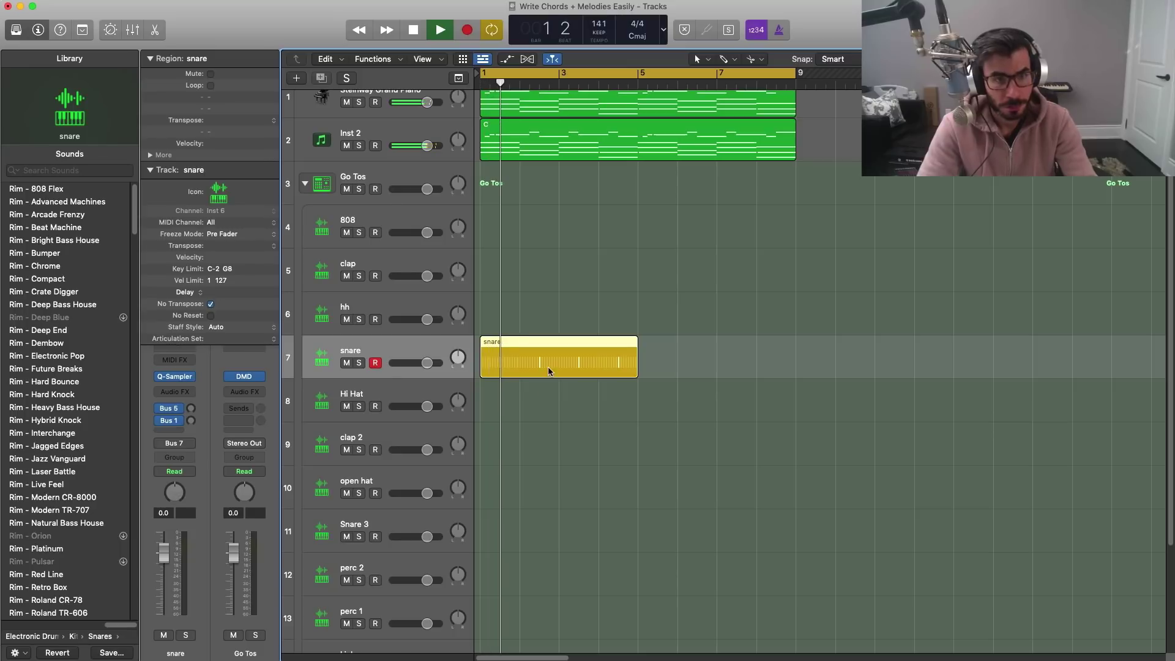
pyautogui.scroll(1, 419, 155)
pyautogui.click(346, 116)
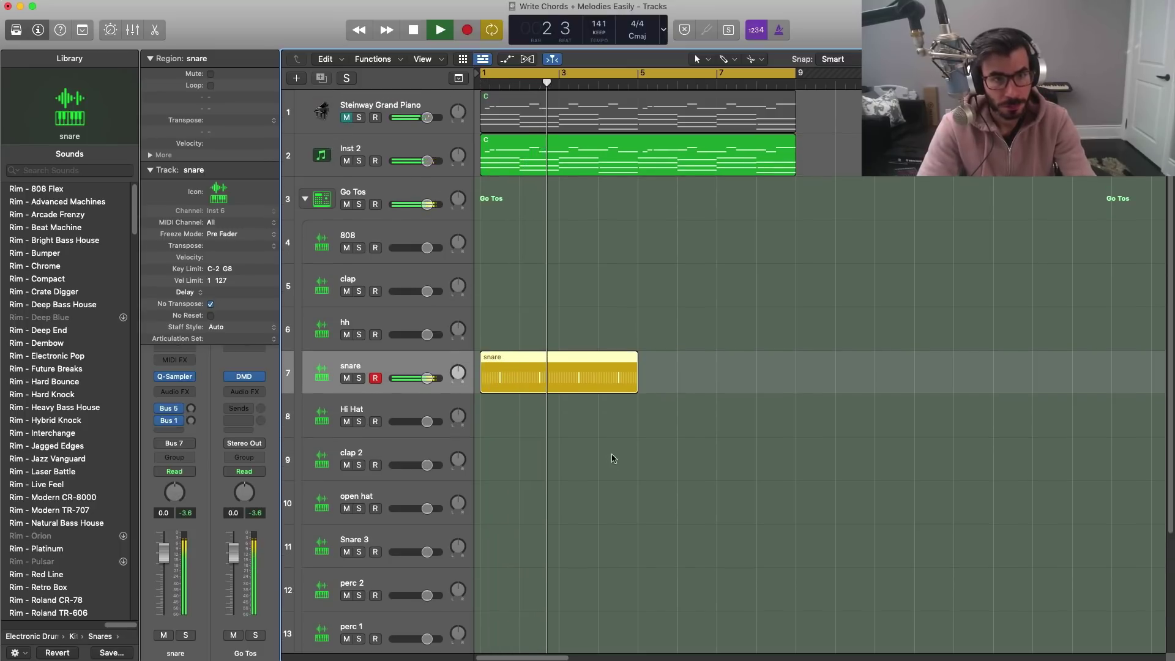
# Step: Add an extra hit between steps 9 and 25 of the snare pattern and listen to it
pyautogui.doubleClick(583, 372)
pyautogui.press('space')
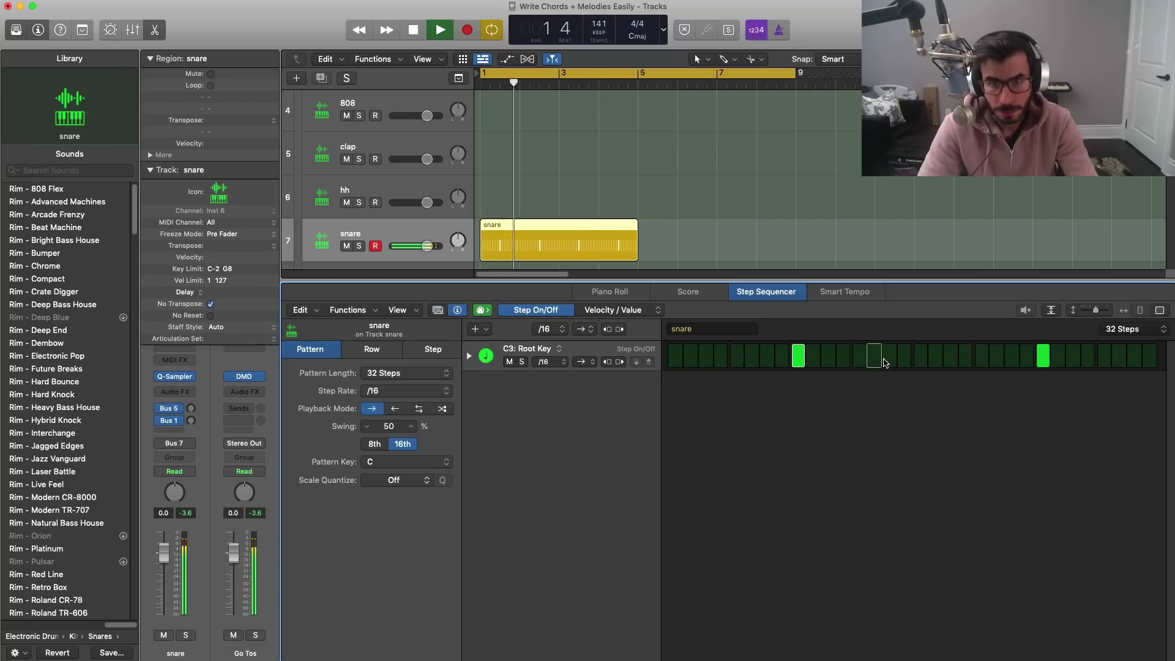
pyautogui.press('e')
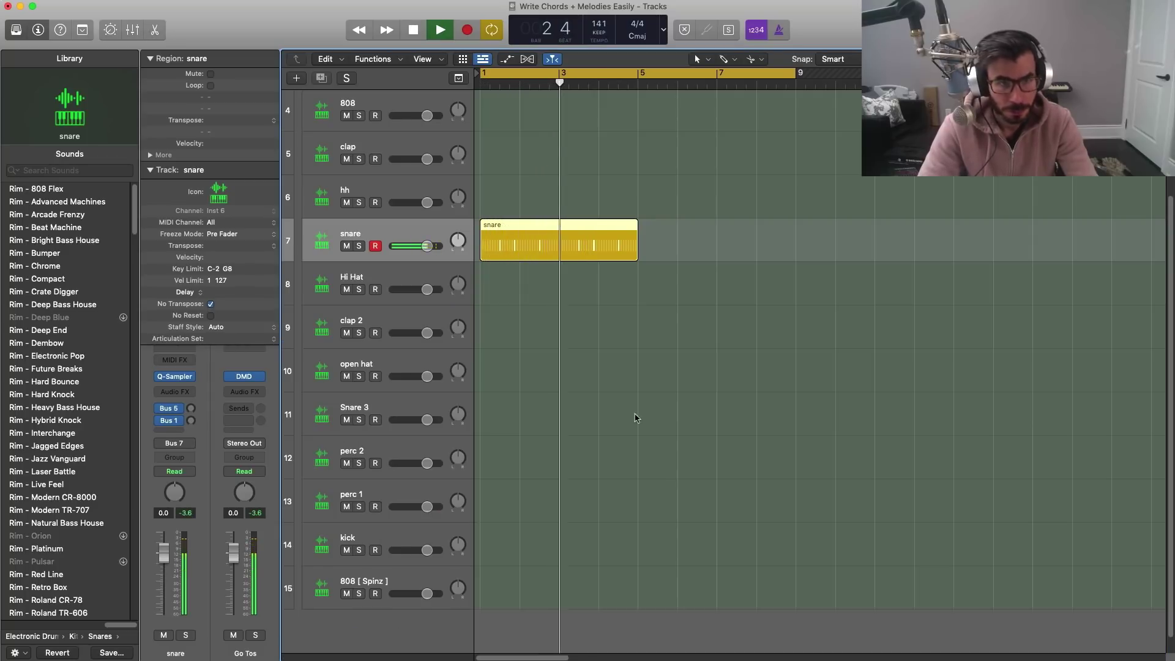
pyautogui.press('space')
# Step: Create a pattern region on the Hi Hat track and turn on all 16 steps
pyautogui.rightClick(541, 306)
pyautogui.click(542, 296)
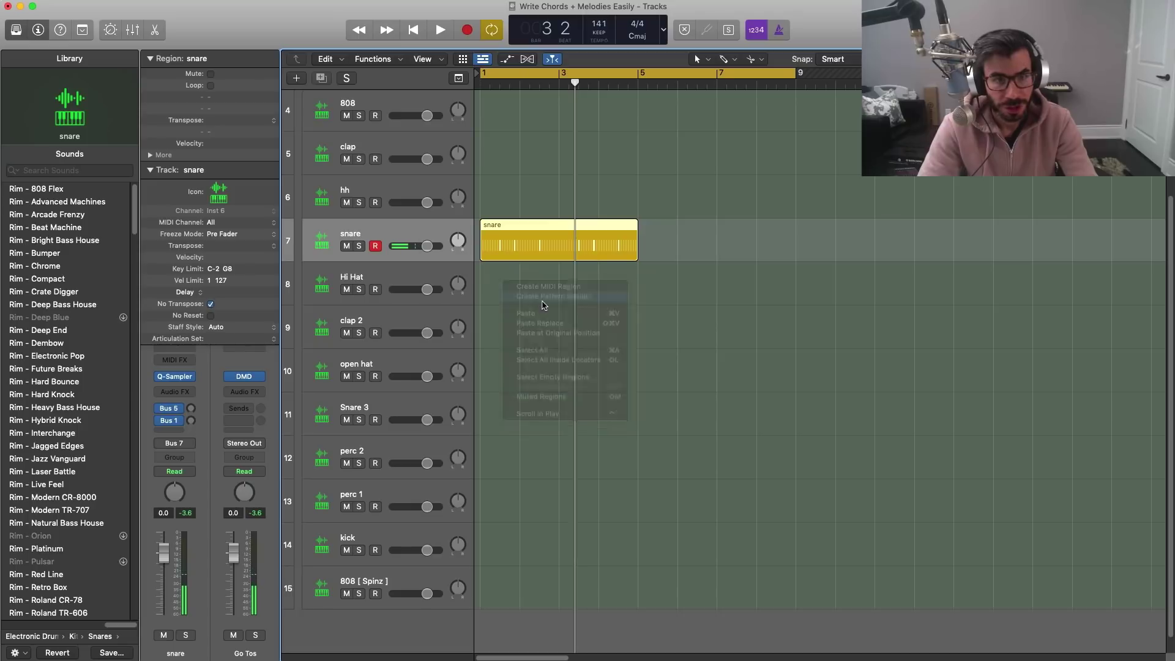
pyautogui.moveTo(682, 355); pyautogui.dragTo(744, 355)
pyautogui.moveTo(805, 355); pyautogui.dragTo(1142, 356)
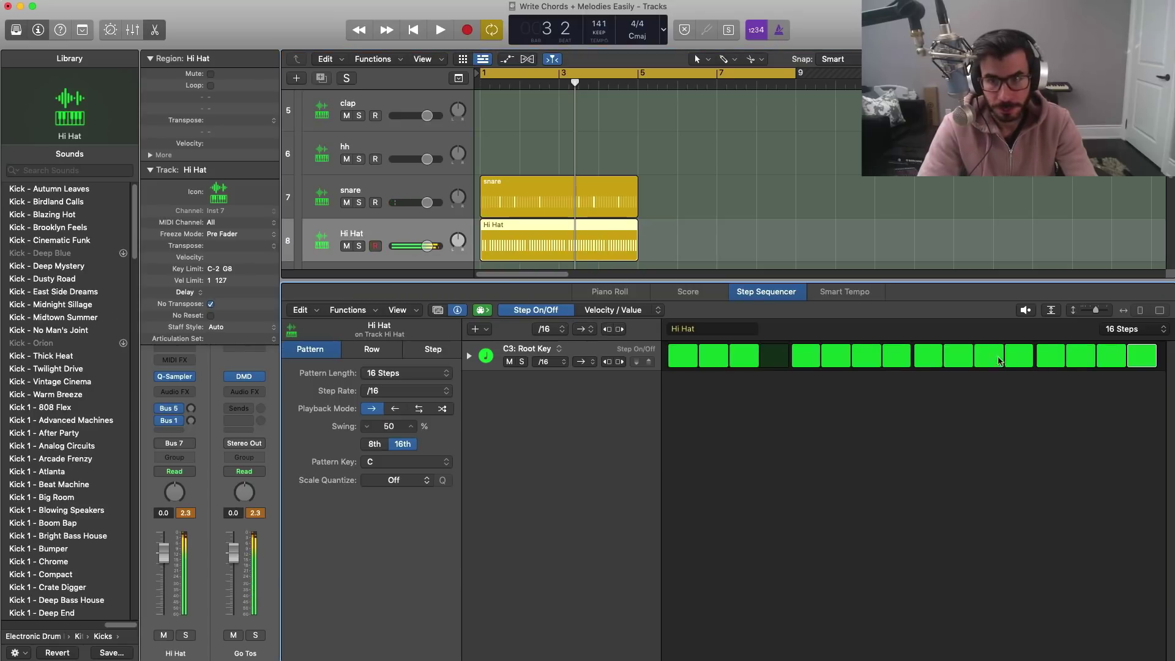
pyautogui.click(775, 356)
# Step: Lower the Hi Hat track's volume to -16.2 dB during playback and set its pattern row's step rate to /8
pyautogui.press('space')
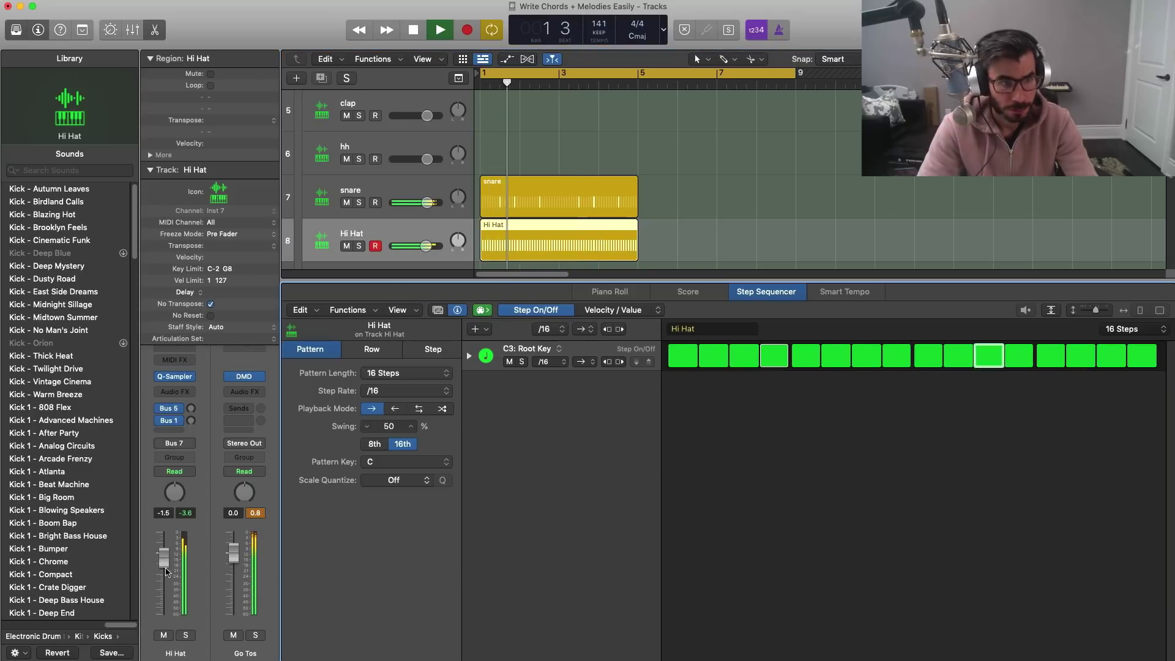
pyautogui.moveTo(163, 552); pyautogui.dragTo(163, 579)
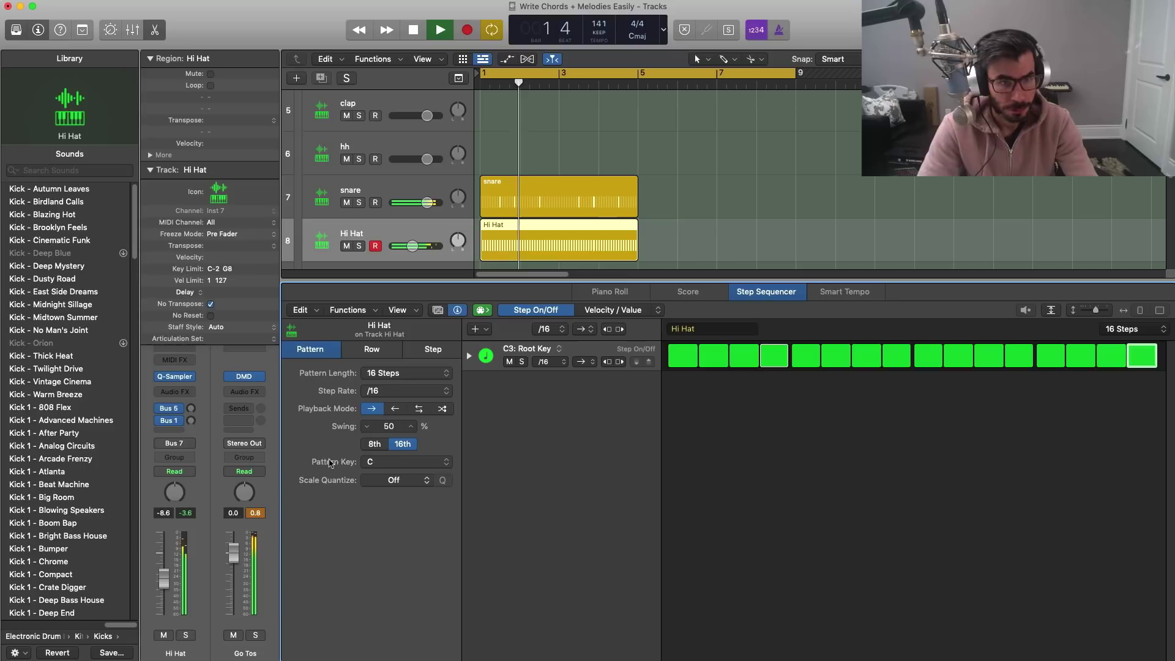
pyautogui.click(553, 361)
pyautogui.click(545, 353)
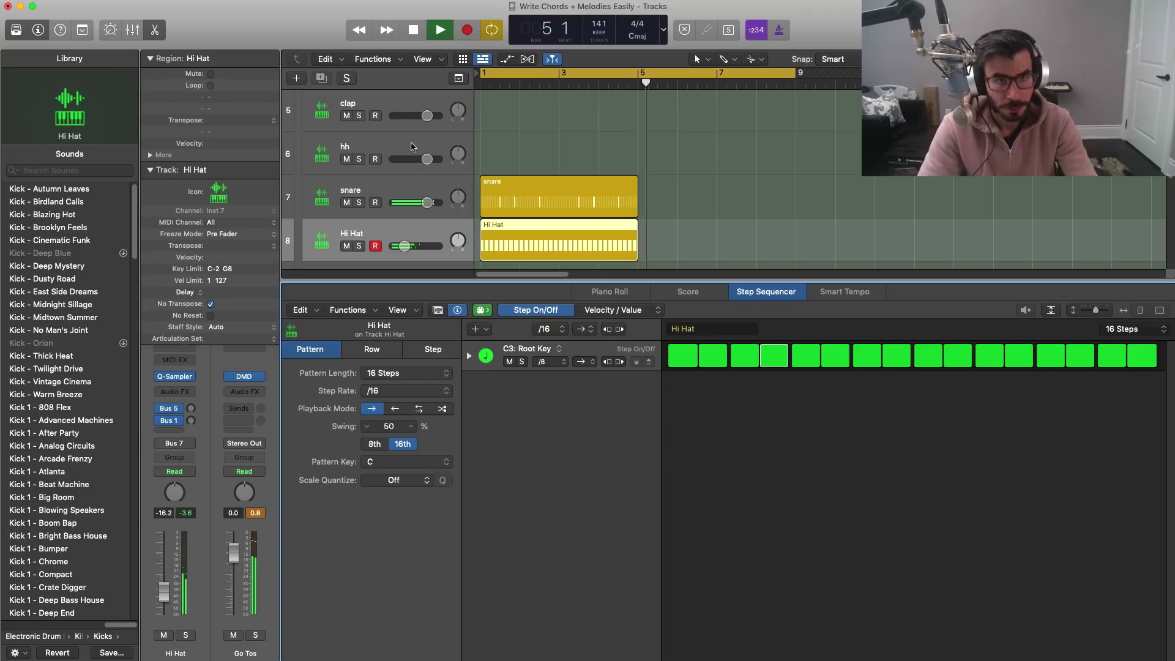
# Step: Set the cycle range to bars 1 to 5 and lower the Hi Hat track's volume to -18.0 dB during playback
pyautogui.click(505, 76)
pyautogui.moveTo(494, 76); pyautogui.dragTo(650, 80)
pyautogui.press('space')
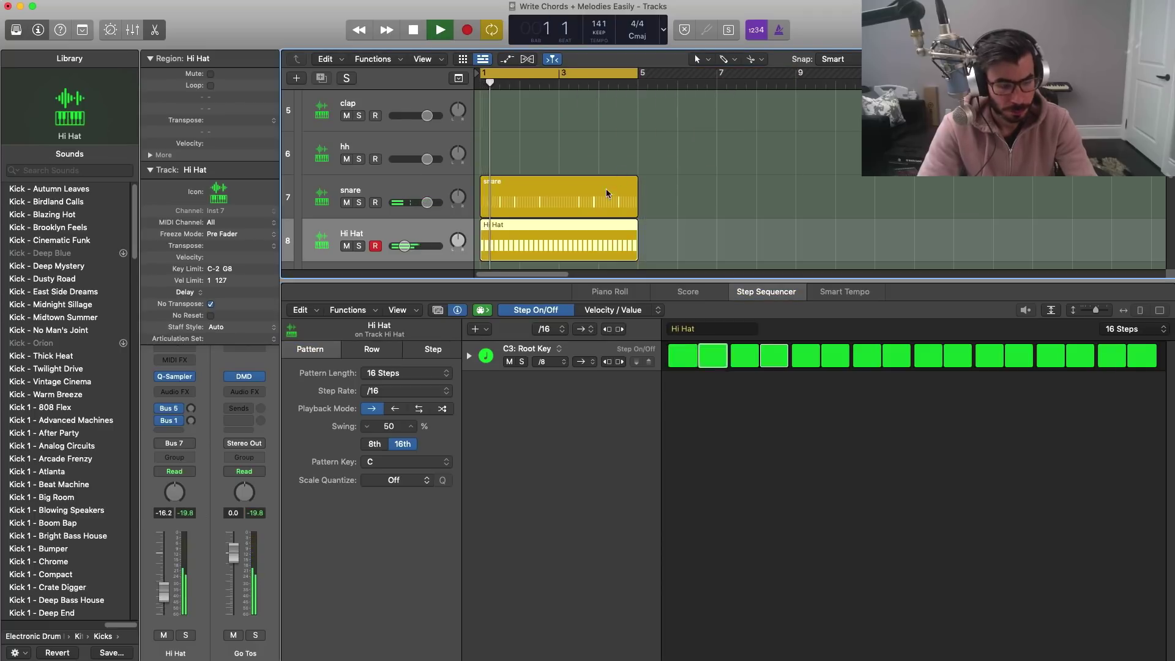
pyautogui.press('e')
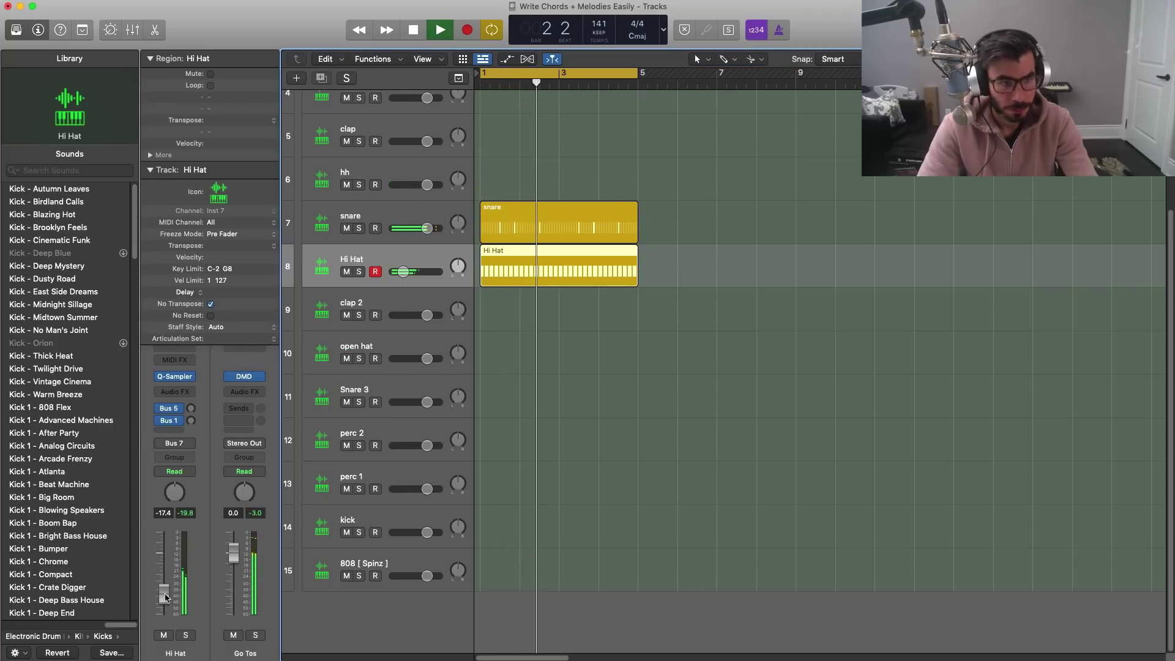
pyautogui.press('space')
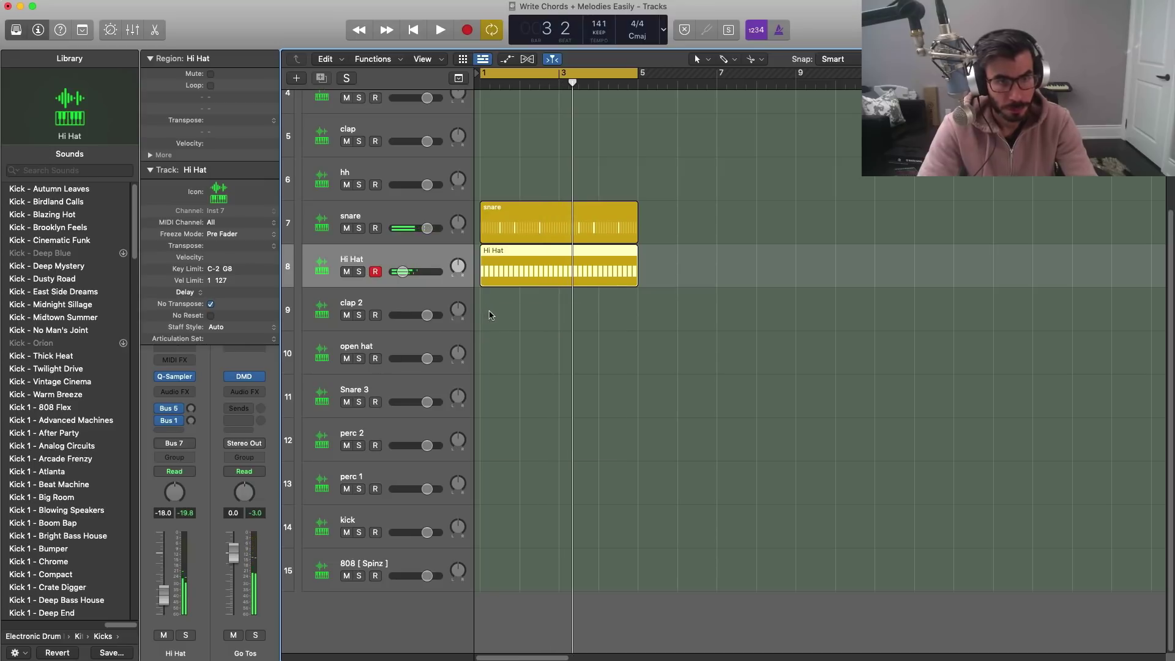
# Step: Create a clap 2 pattern region with a hit on step 9 and lower the track's volume to -12.4 dB during playback
pyautogui.rightClick(494, 312)
pyautogui.click(540, 330)
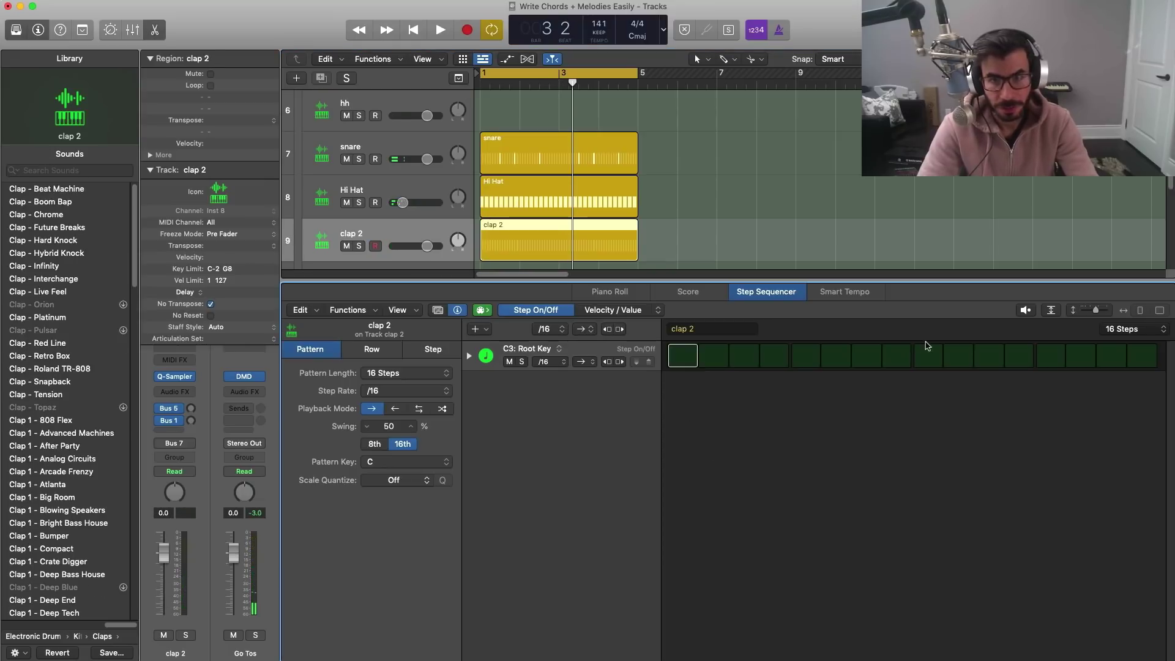
pyautogui.press('e')
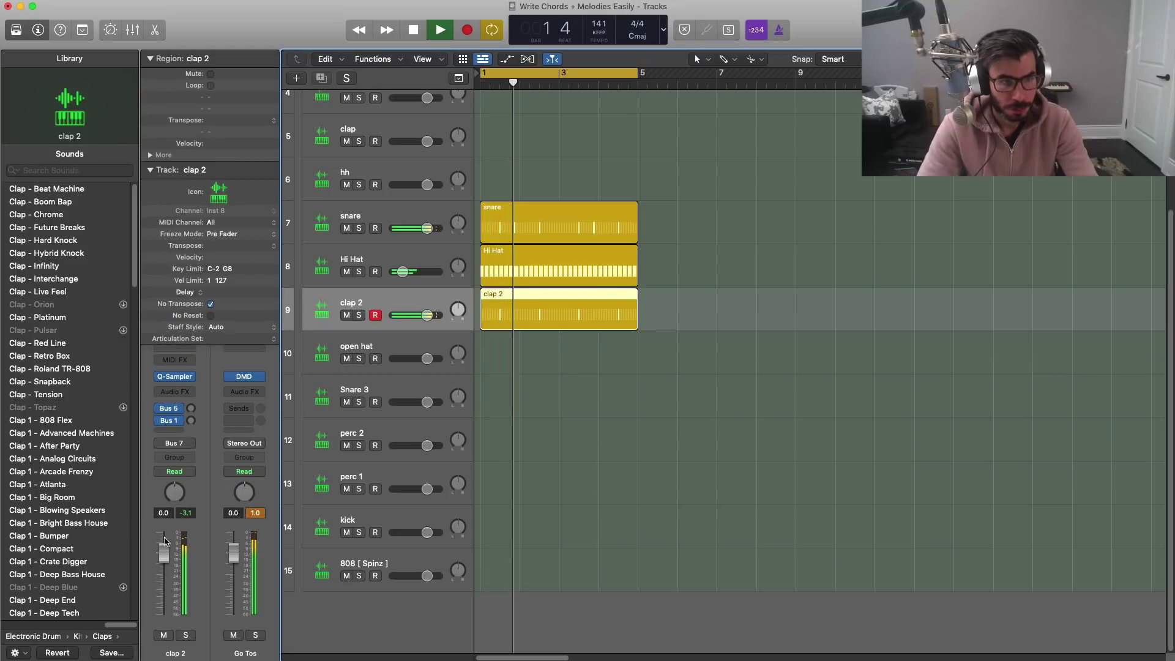
pyautogui.moveTo(164, 553); pyautogui.dragTo(165, 589)
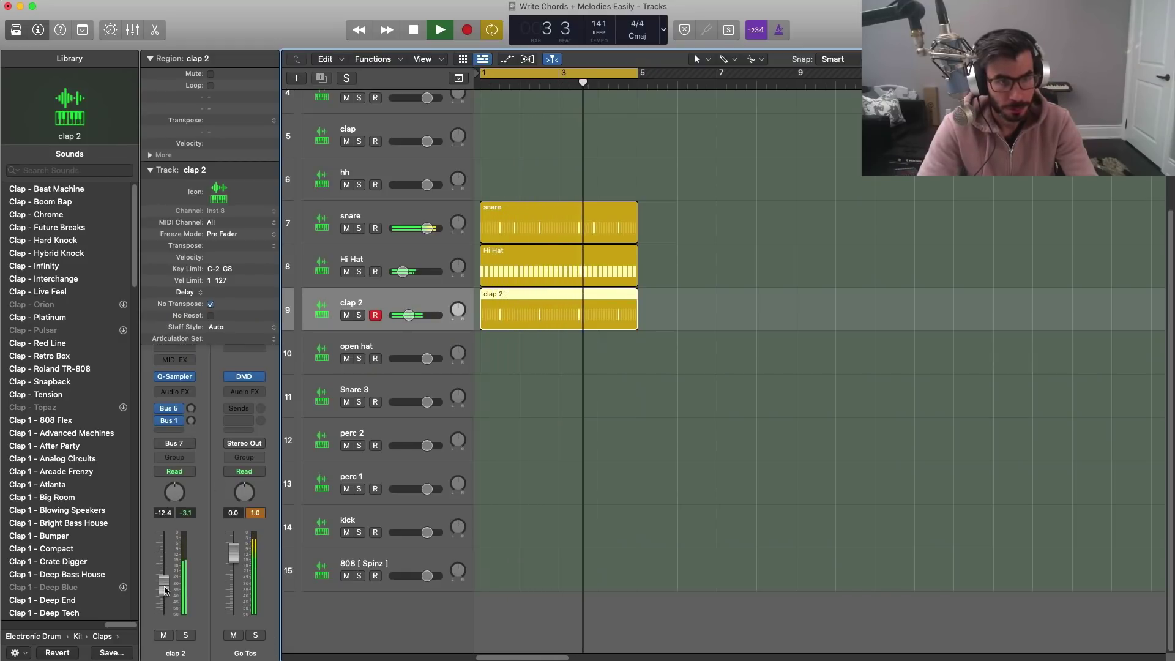
# Step: Create an open hat pattern region with a hit on step 13 and lower the track's volume to -7.8 dB
pyautogui.rightClick(503, 348)
pyautogui.click(530, 366)
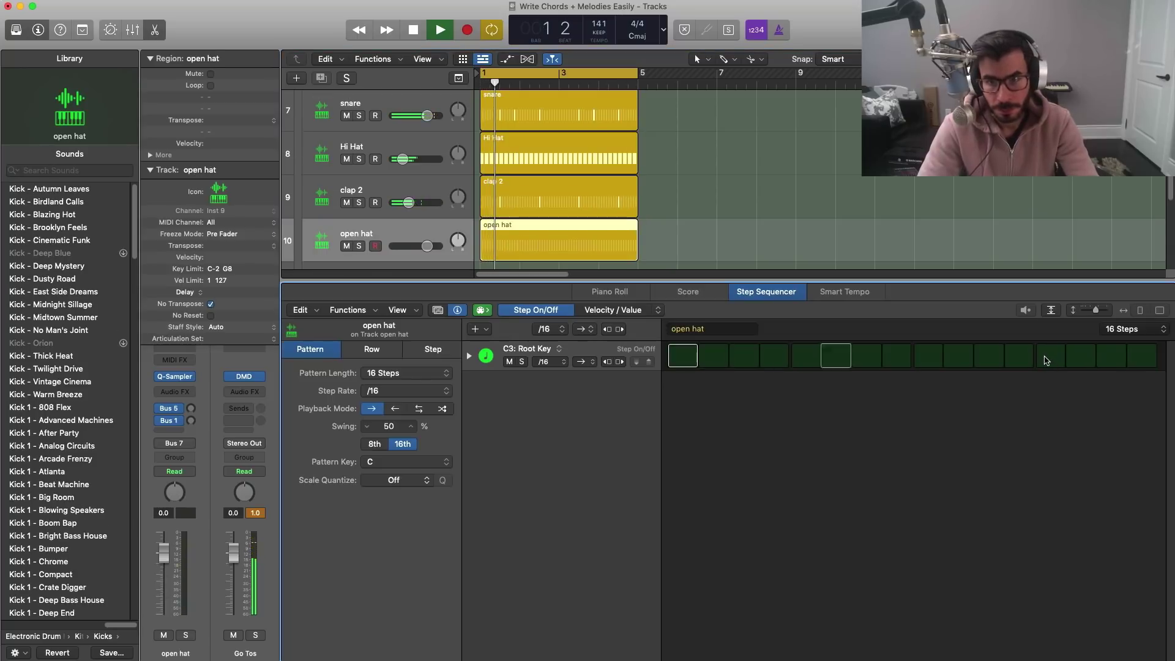
pyautogui.press('e')
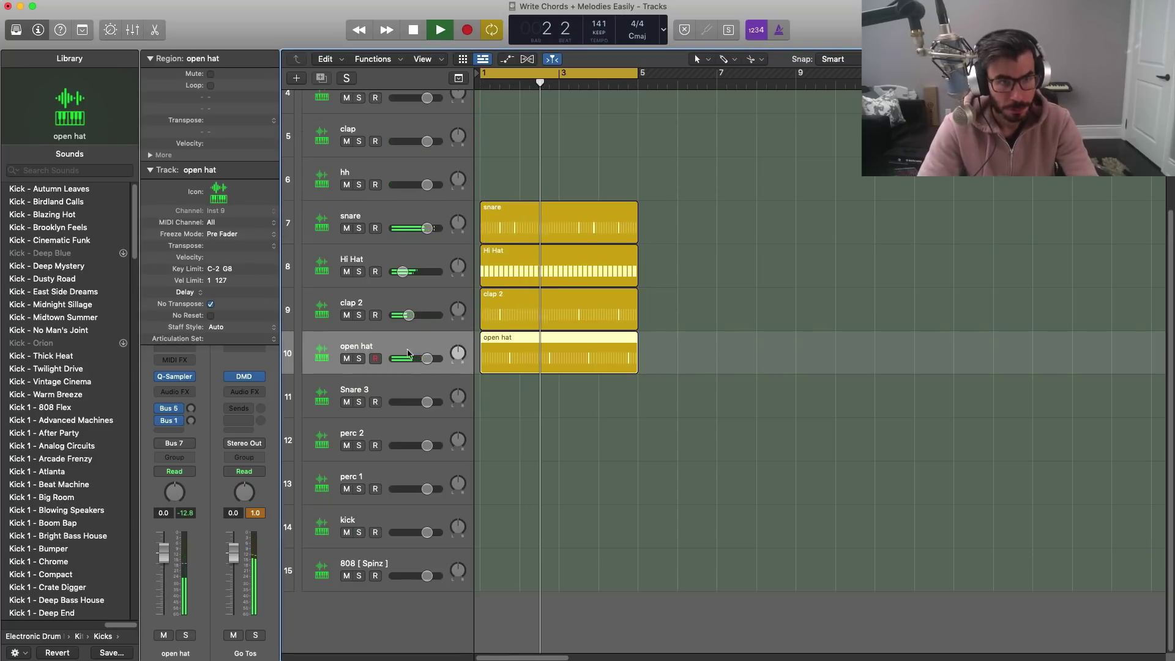
pyautogui.moveTo(164, 555); pyautogui.dragTo(164, 582)
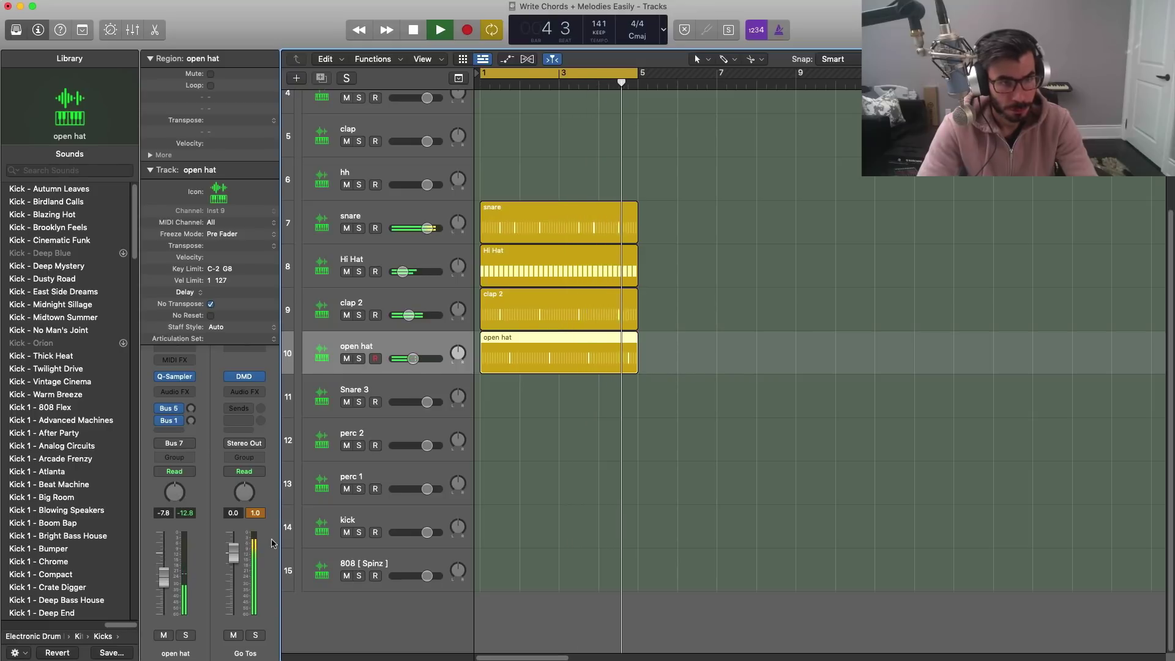
# Step: Create a pattern region on the Snare 3 track with a hit on step 11 and play it with the other drums
pyautogui.rightClick(489, 392)
pyautogui.click(534, 409)
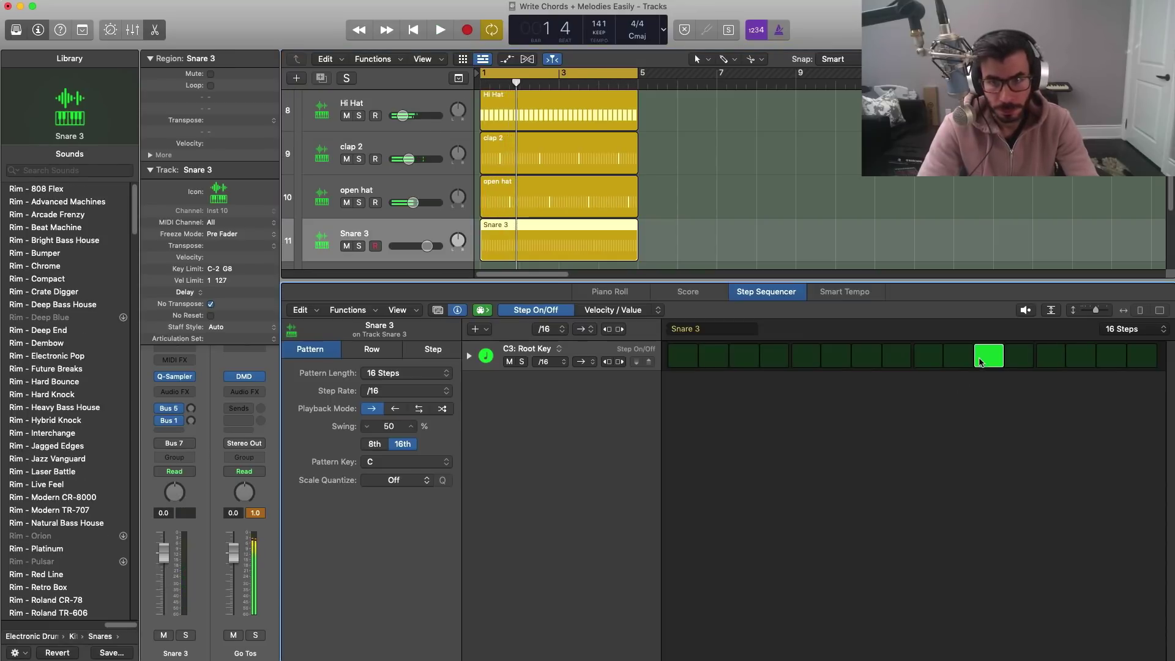
pyautogui.press('x')
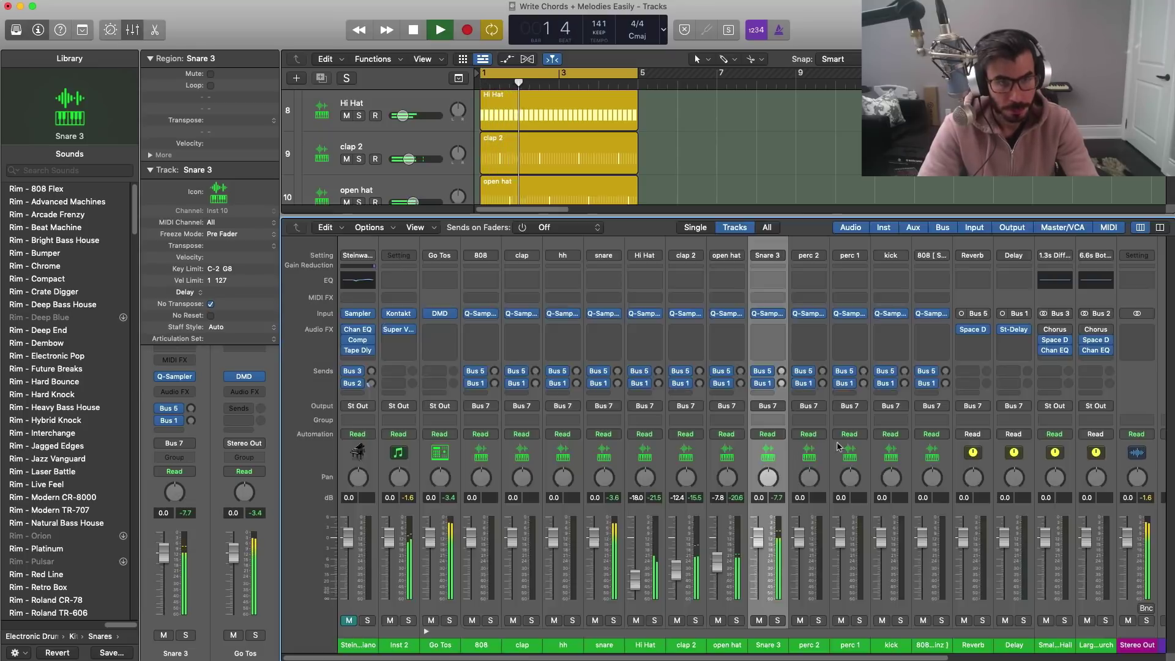
pyautogui.press('x')
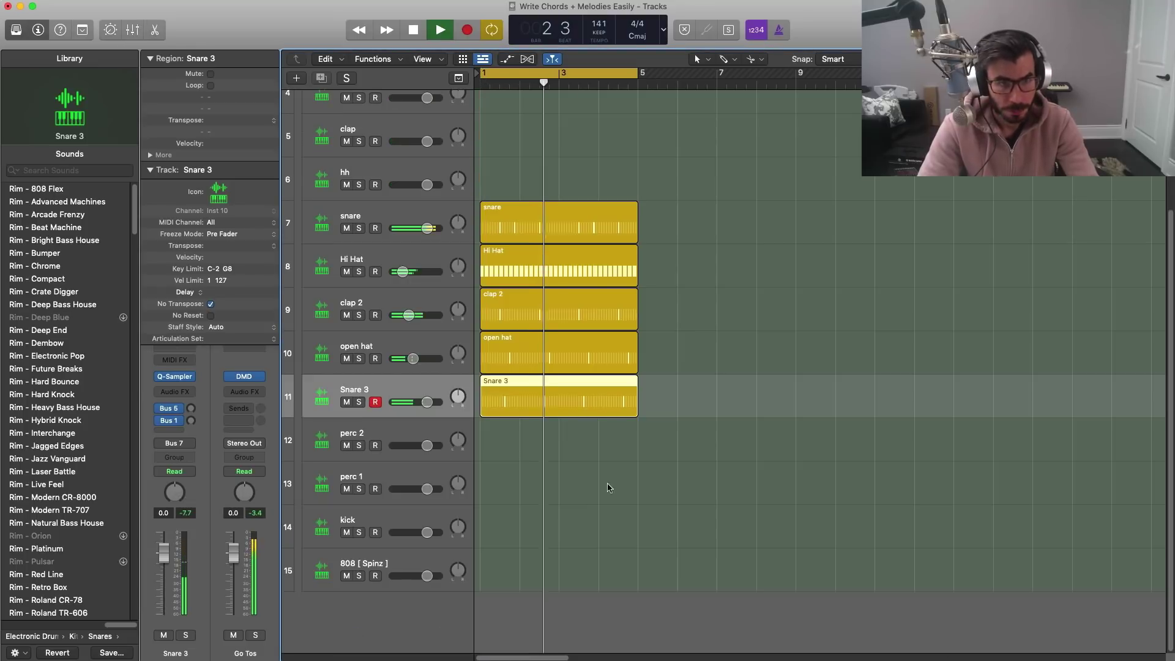
# Step: Create a 32-step pattern region on the kick track with hits on steps 1, 7, 17, 29 and 31
pyautogui.rightClick(490, 525)
pyautogui.click(533, 542)
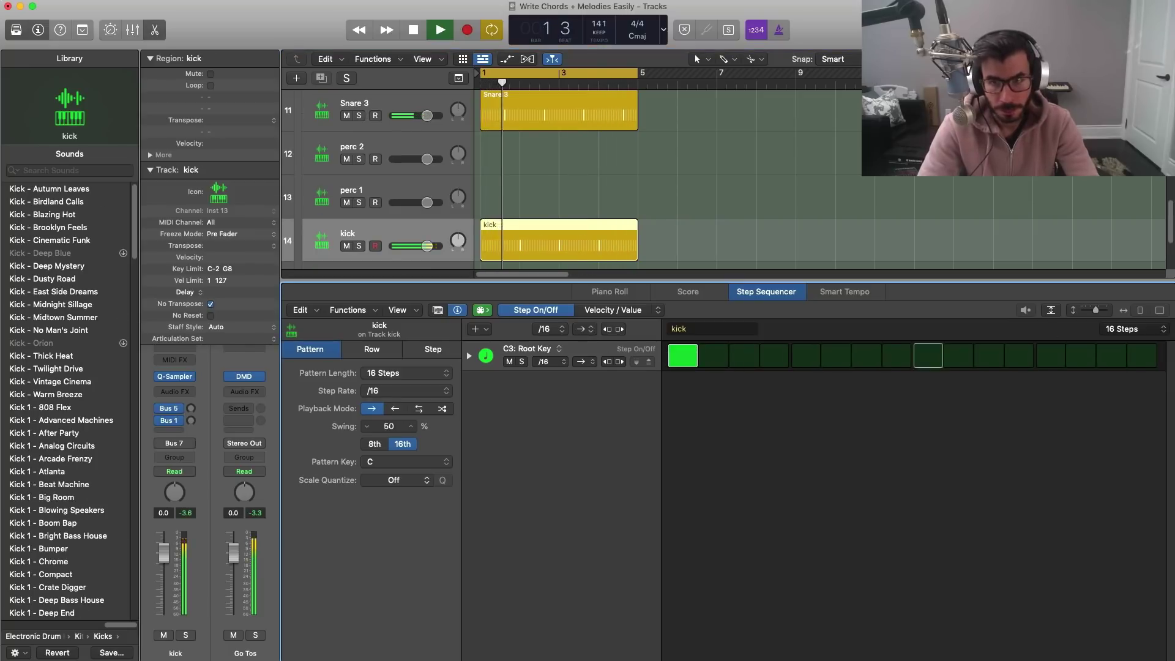
pyautogui.click(1116, 332)
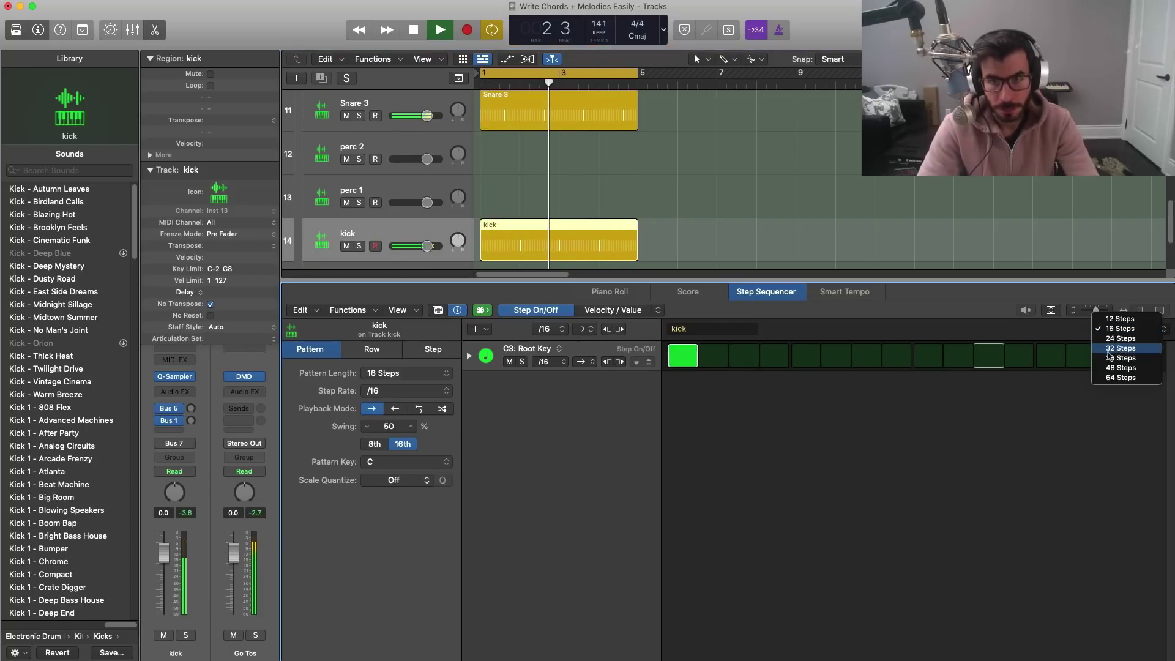
pyautogui.click(1109, 349)
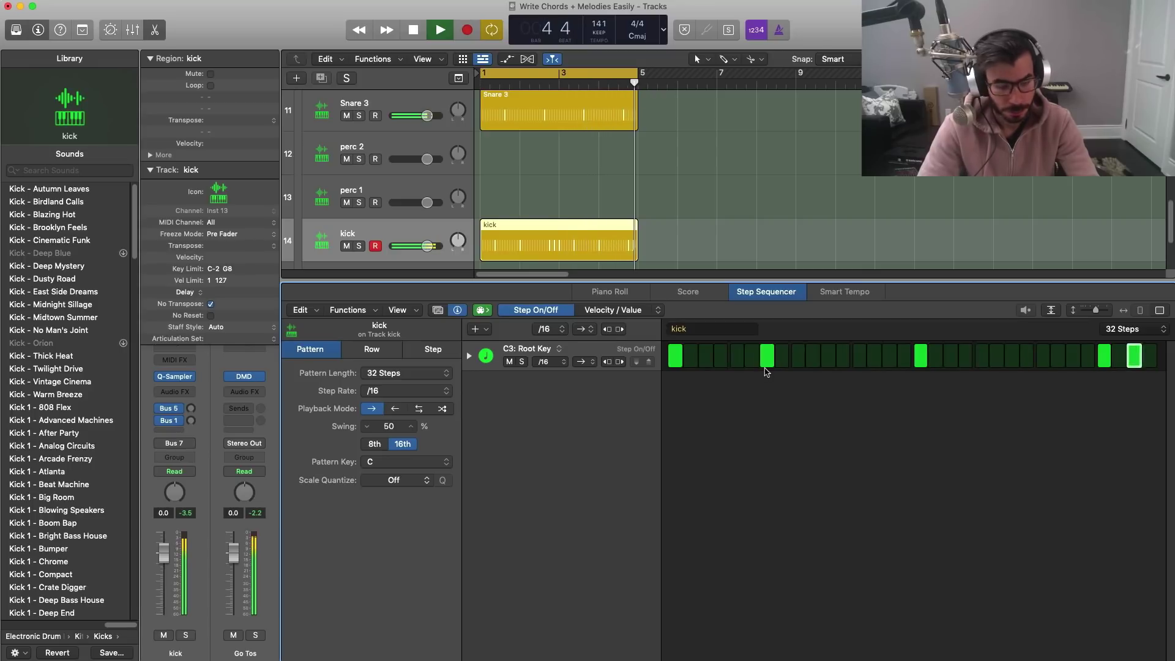
pyautogui.press('x')
pyautogui.press('x')
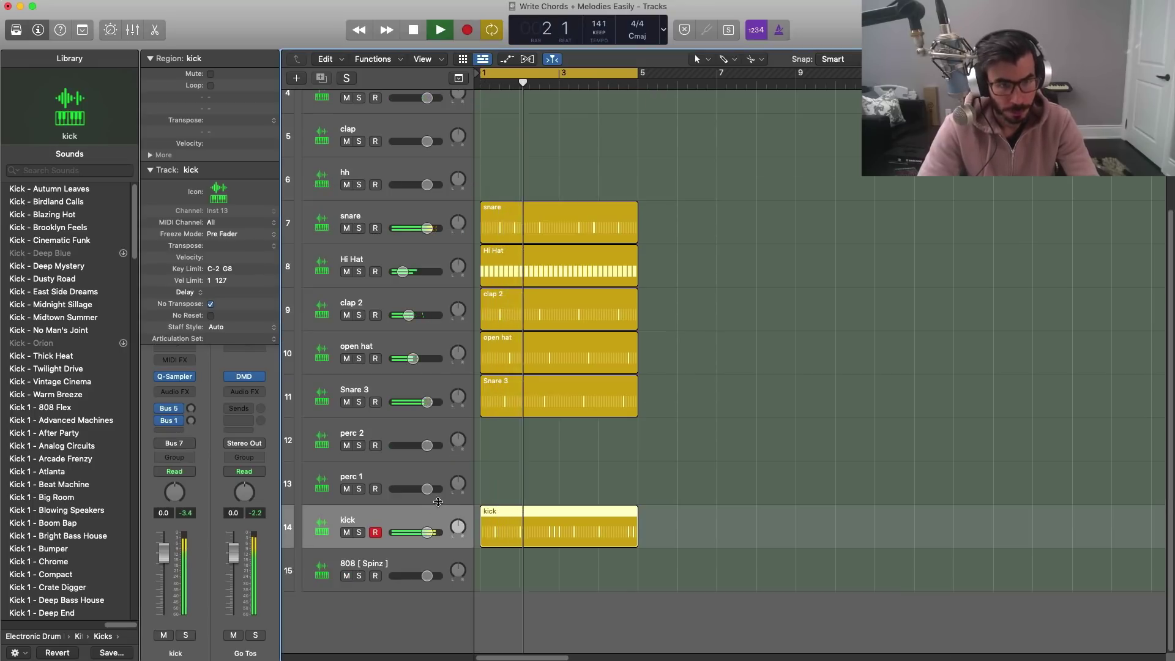
# Step: Stop playback and examine the lowest chord notes of the Inst 2 region in the Piano Roll
pyautogui.click(526, 569)
pyautogui.press('space')
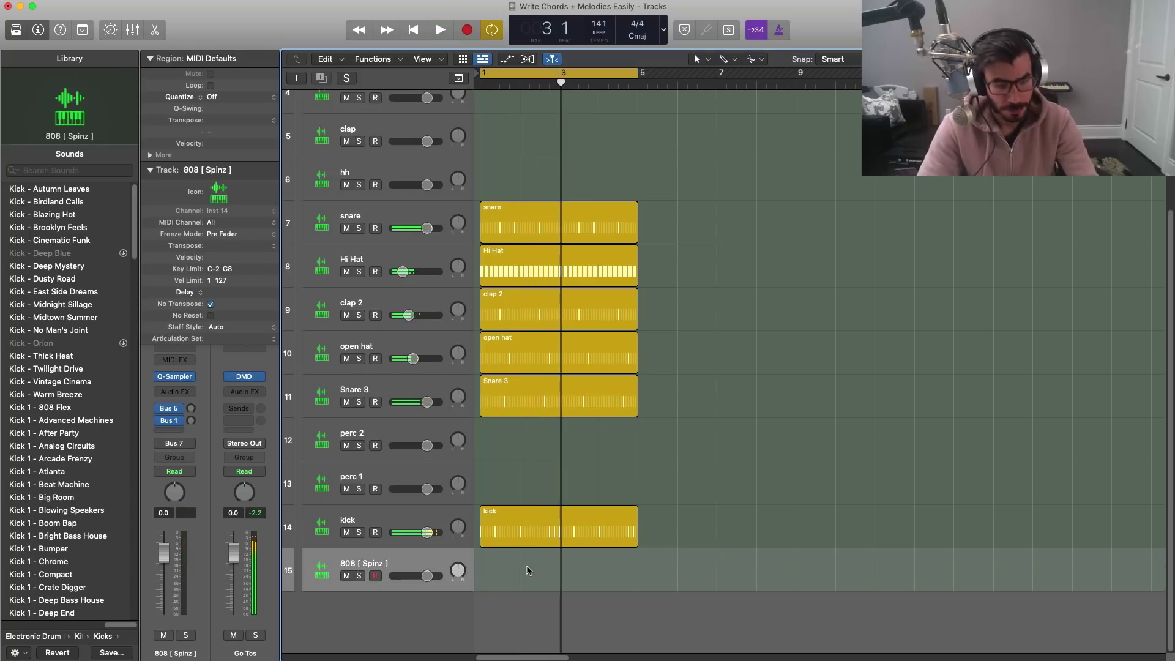
pyautogui.press('z')
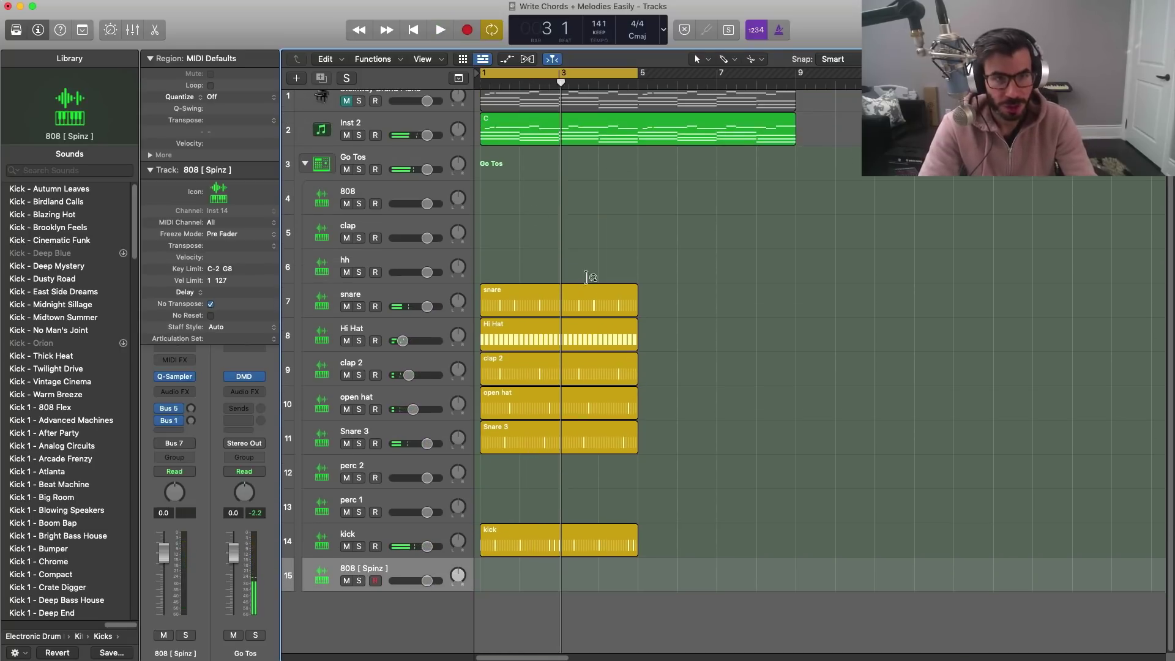
pyautogui.click(603, 138)
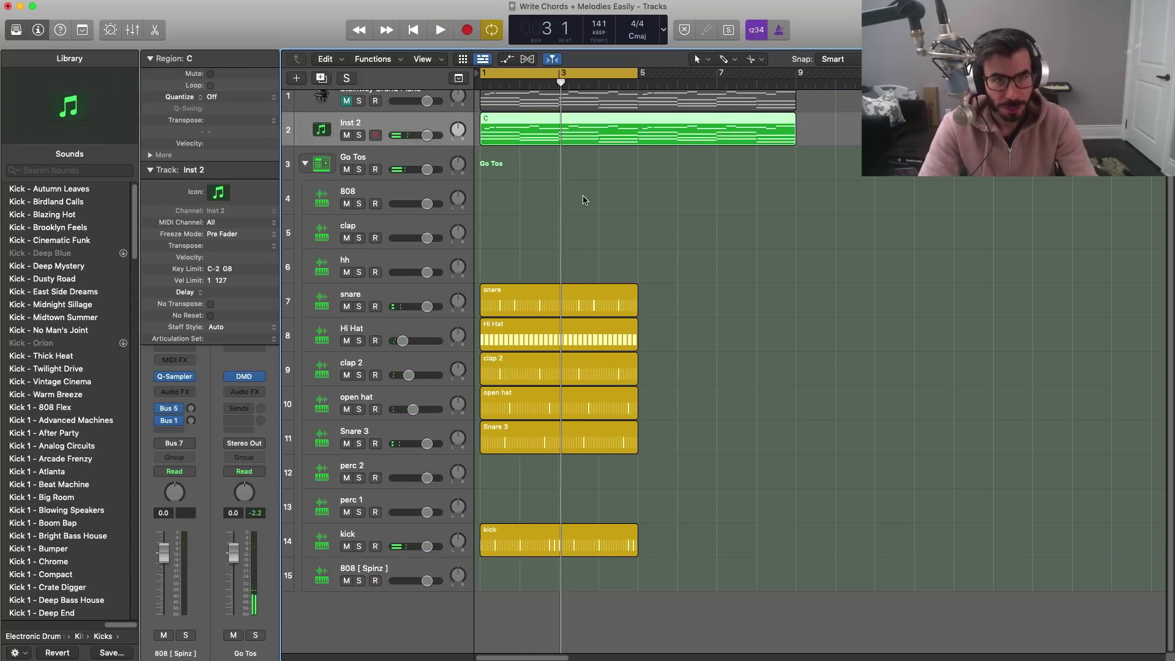
pyautogui.doubleClick(570, 137)
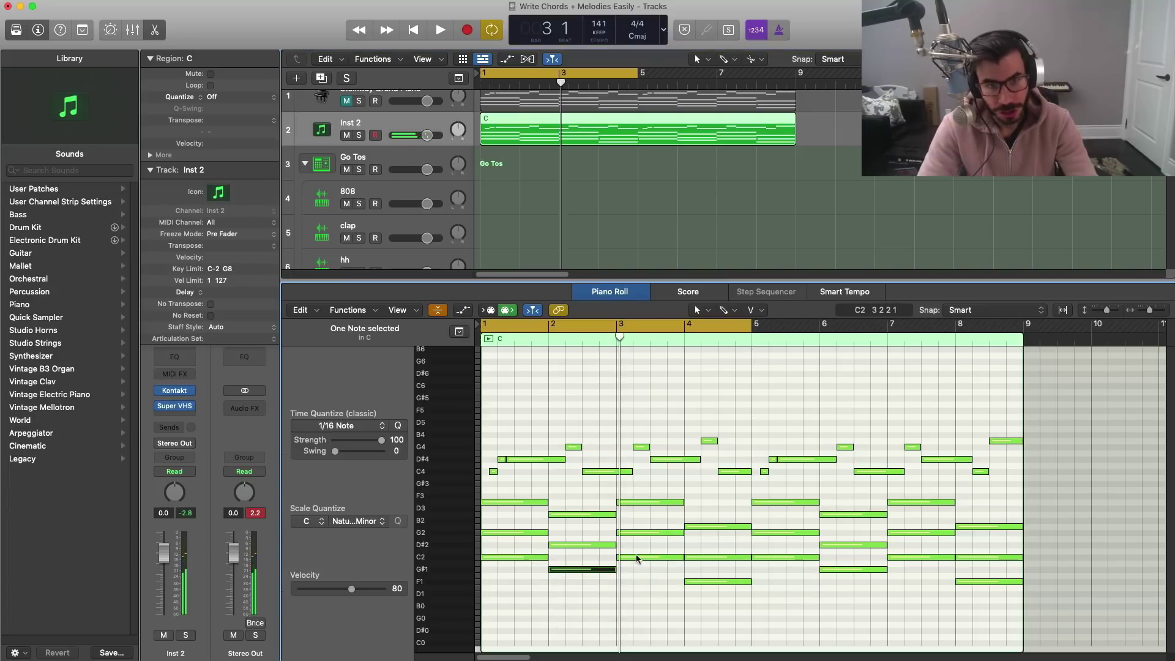
pyautogui.click(688, 582)
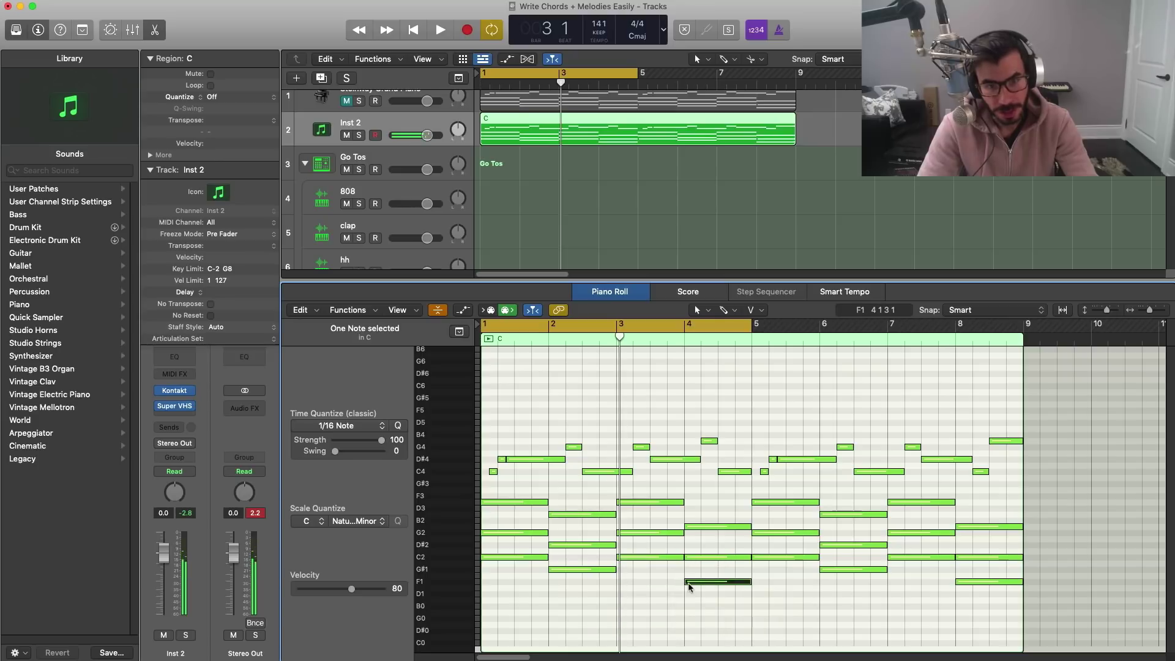
pyautogui.press('p')
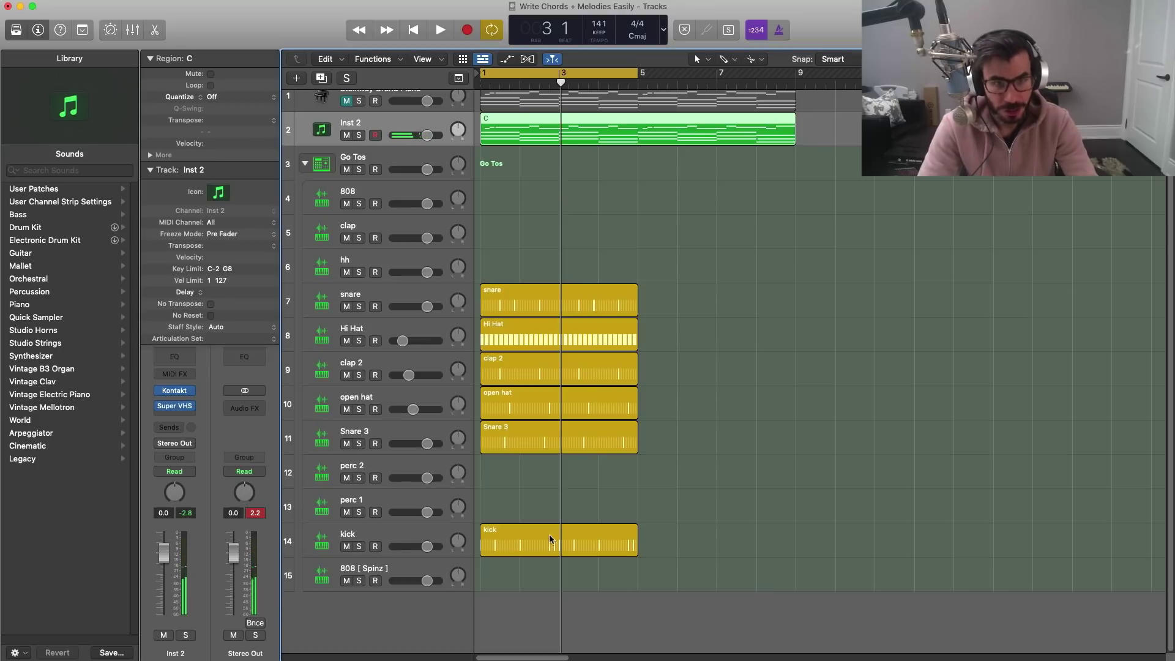
pyautogui.rightClick(501, 579)
pyautogui.click(539, 593)
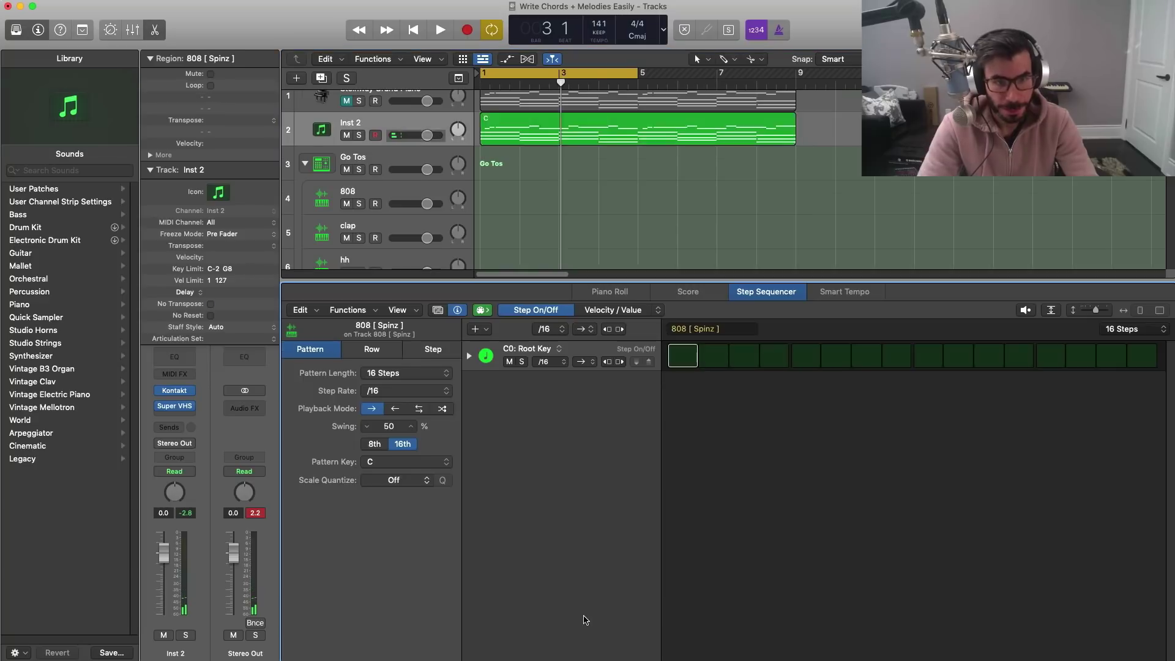
pyautogui.press('super+z')
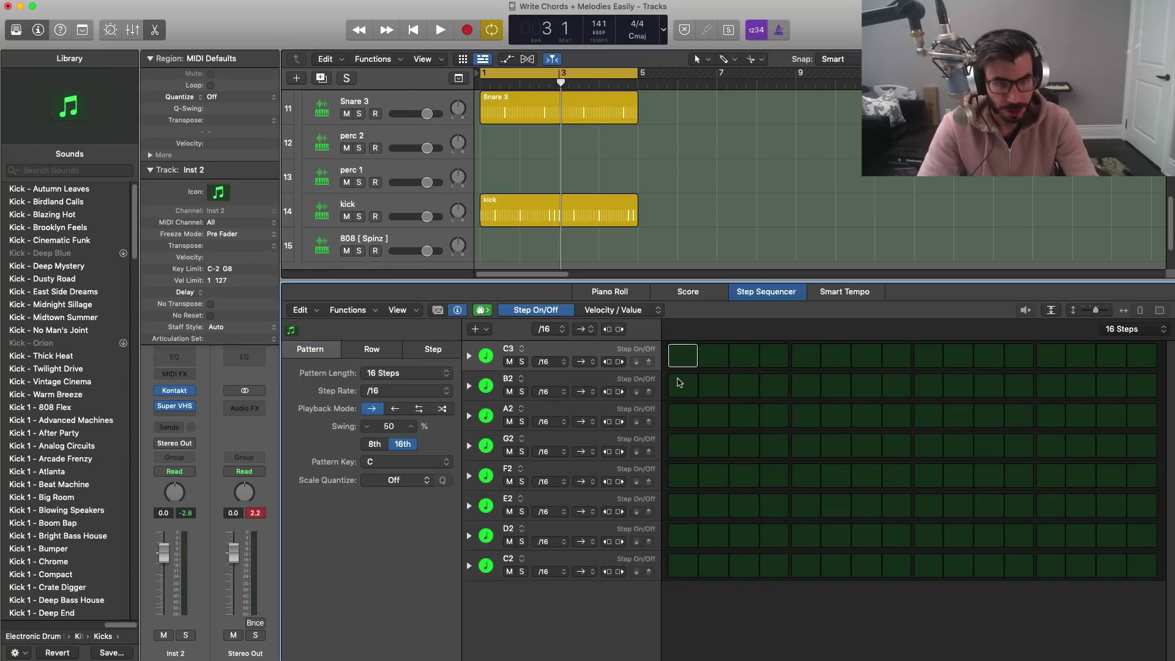
pyautogui.press('e')
# Step: Create a MIDI region on the 808 [ Spinz ] track, extend it to four bars and open it in the Piano Roll
pyautogui.rightClick(498, 580)
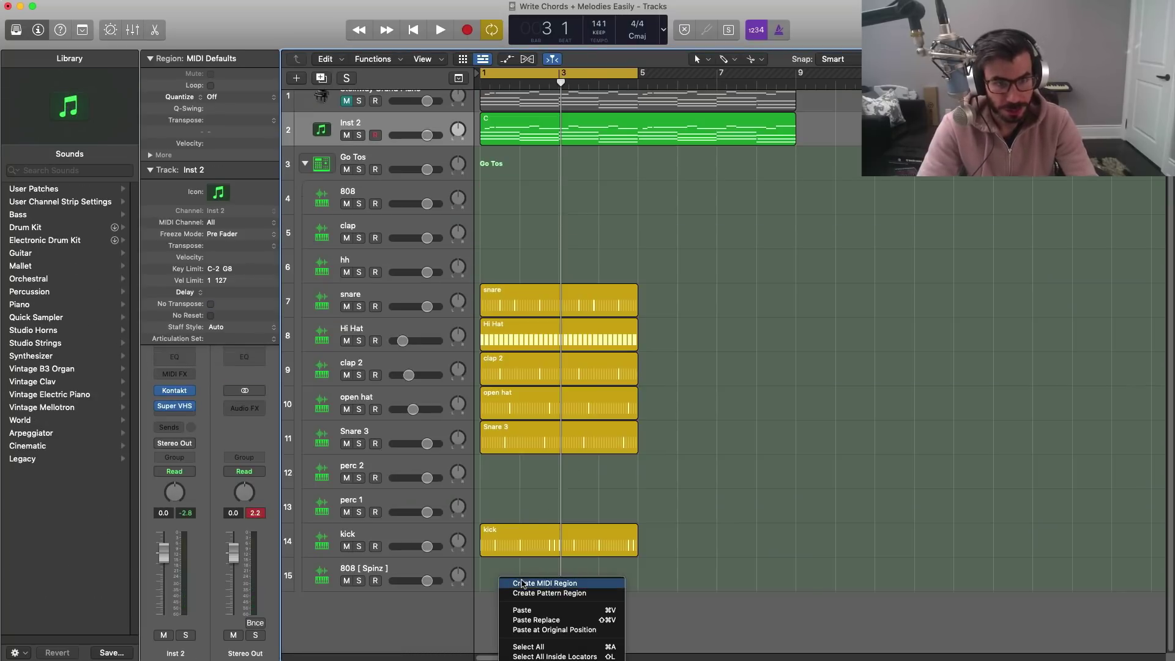
pyautogui.click(522, 583)
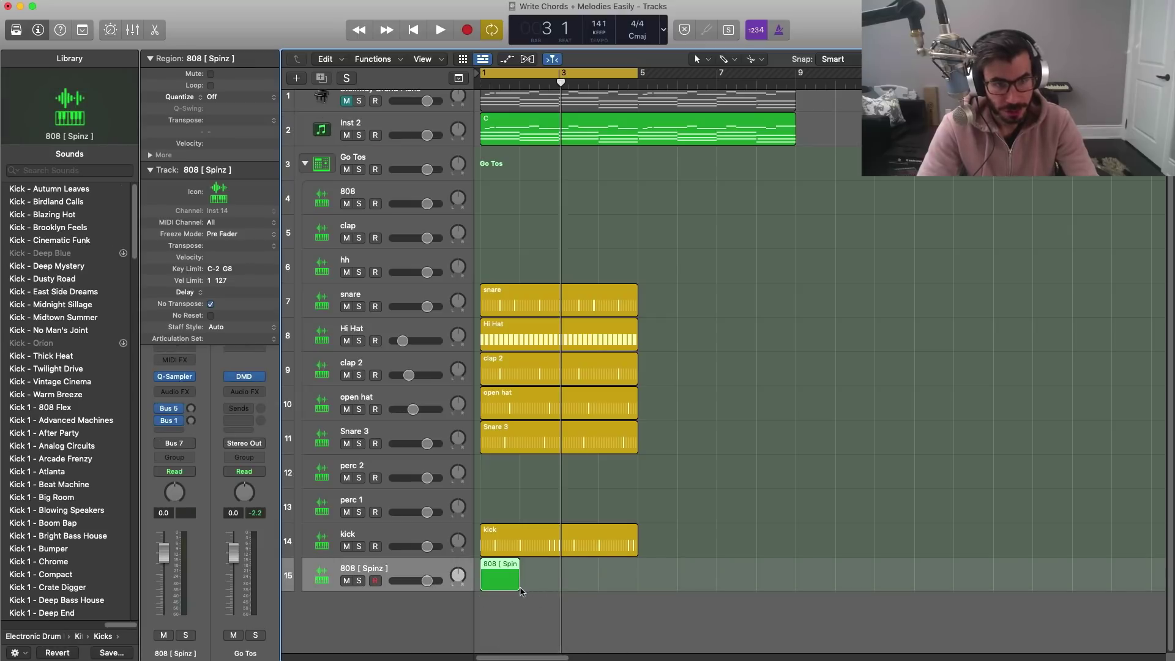
pyautogui.moveTo(558, 588); pyautogui.dragTo(638, 588)
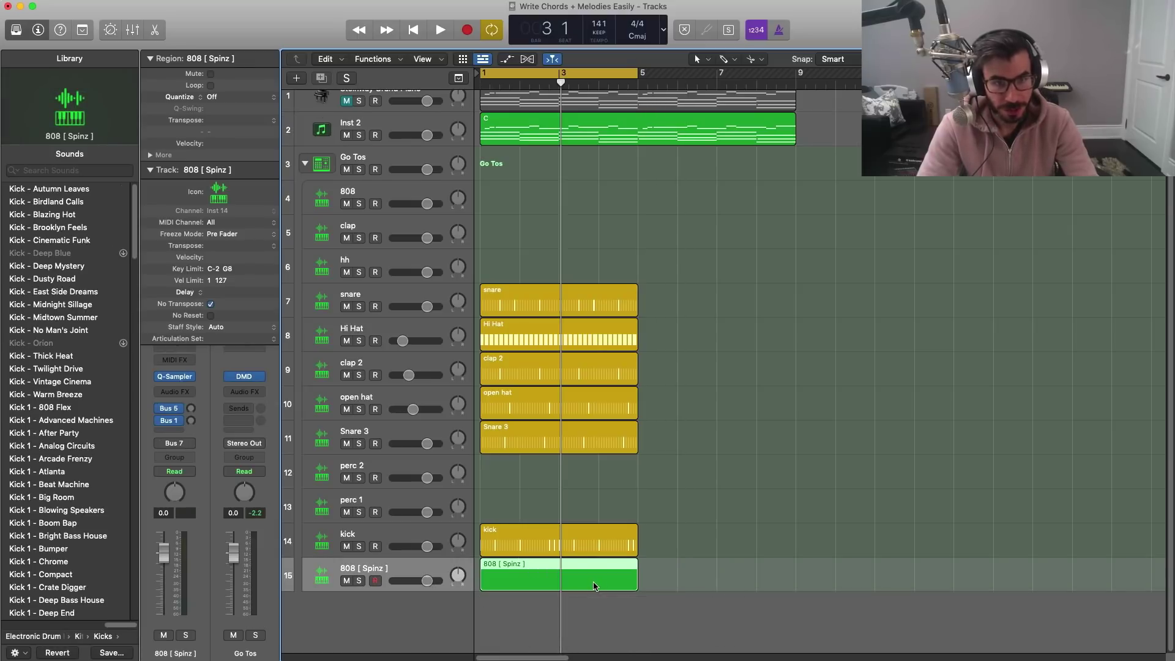
pyautogui.doubleClick(569, 575)
pyautogui.scroll(-3, 490, 535)
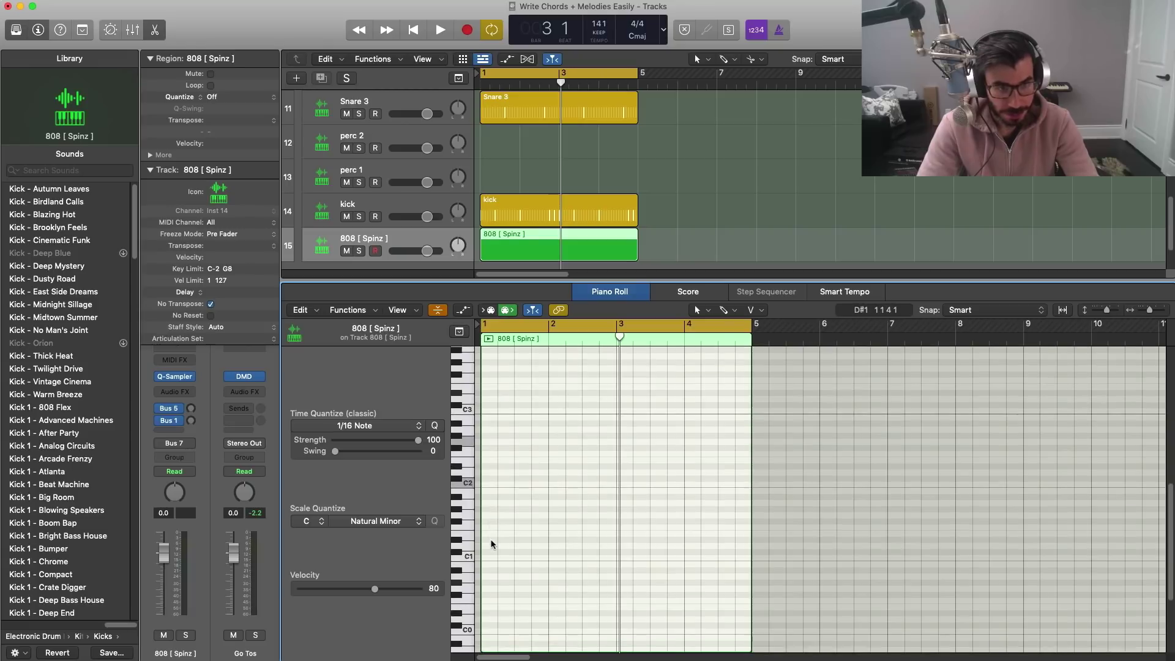
# Step: Add two C1 notes to bar 1 of the 808 region, one at its start and one a beat and a half in
pyautogui.press('space')
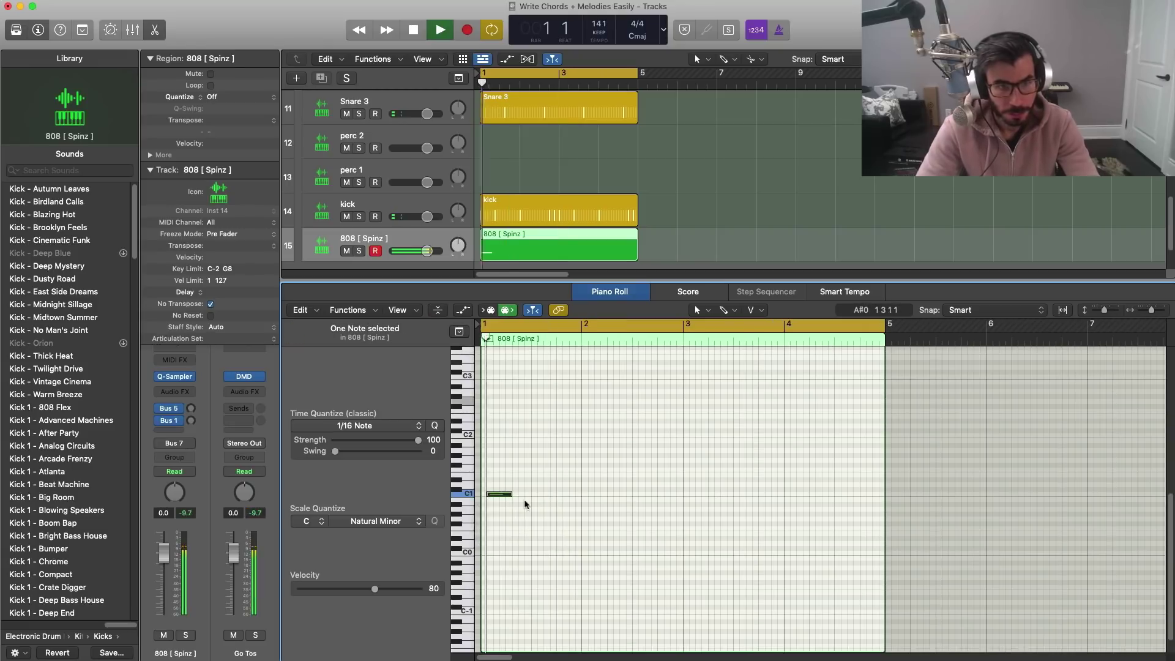
pyautogui.press('space')
pyautogui.moveTo(498, 494); pyautogui.dragTo(493, 494)
pyautogui.press('space')
pyautogui.keyDown('super'); pyautogui.click(527, 494); pyautogui.keyUp('super')
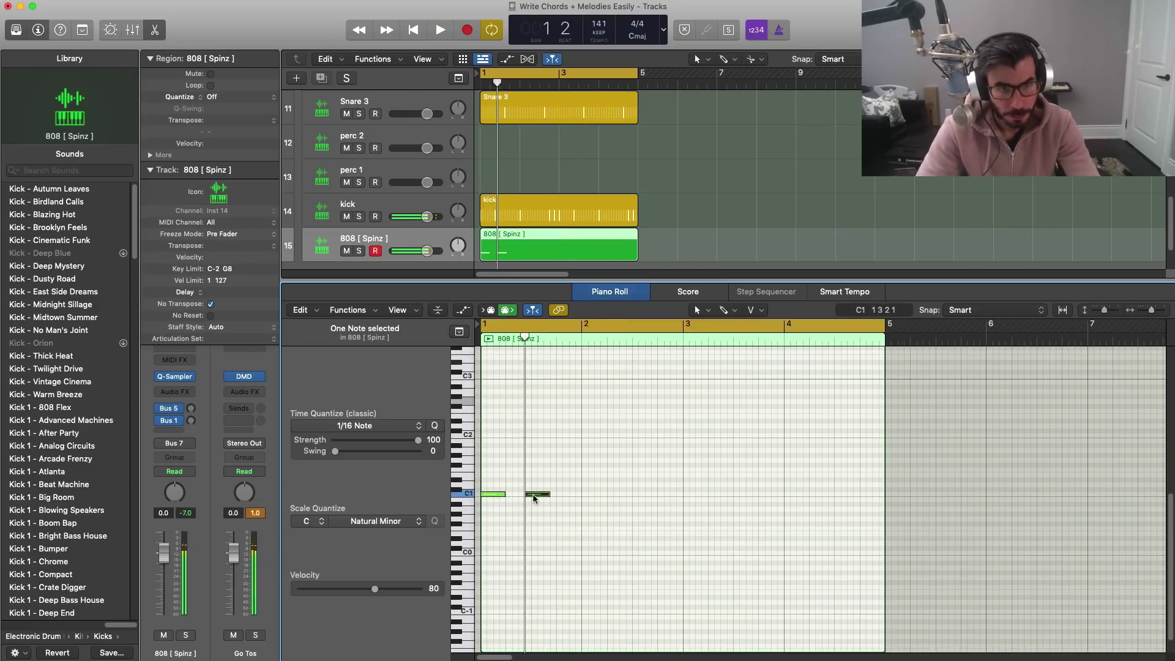
pyautogui.press('space')
pyautogui.press('space')
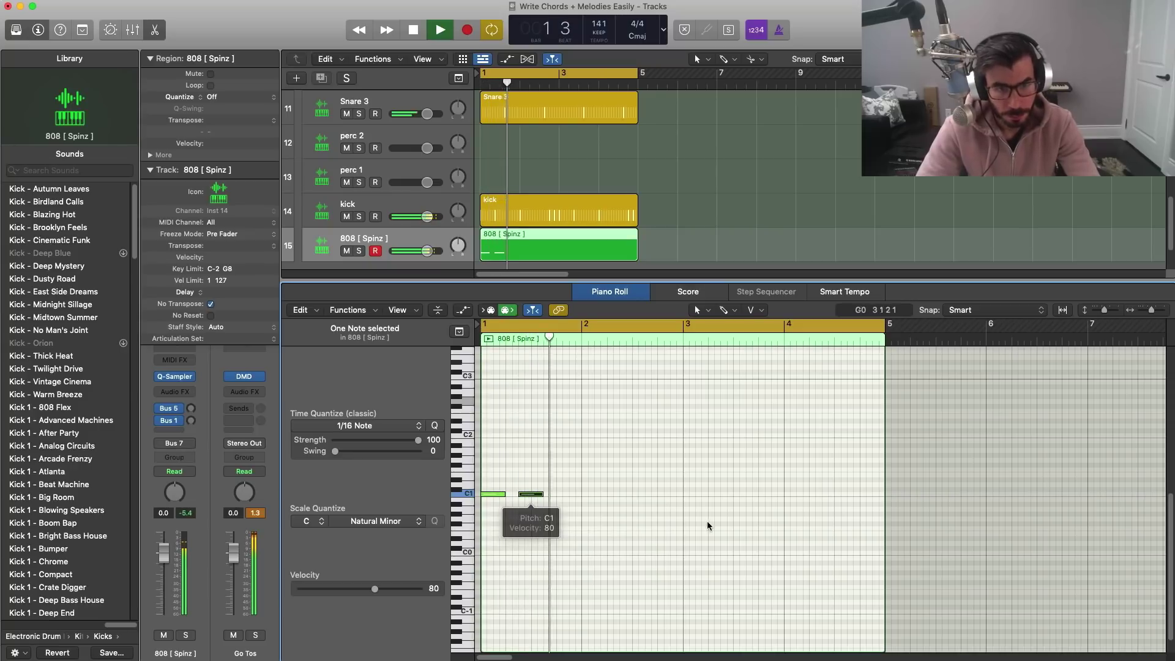
# Step: Add two G#0 notes to bar 2 of the 808 region, on beats 1 and 3
pyautogui.press('space')
pyautogui.press('space')
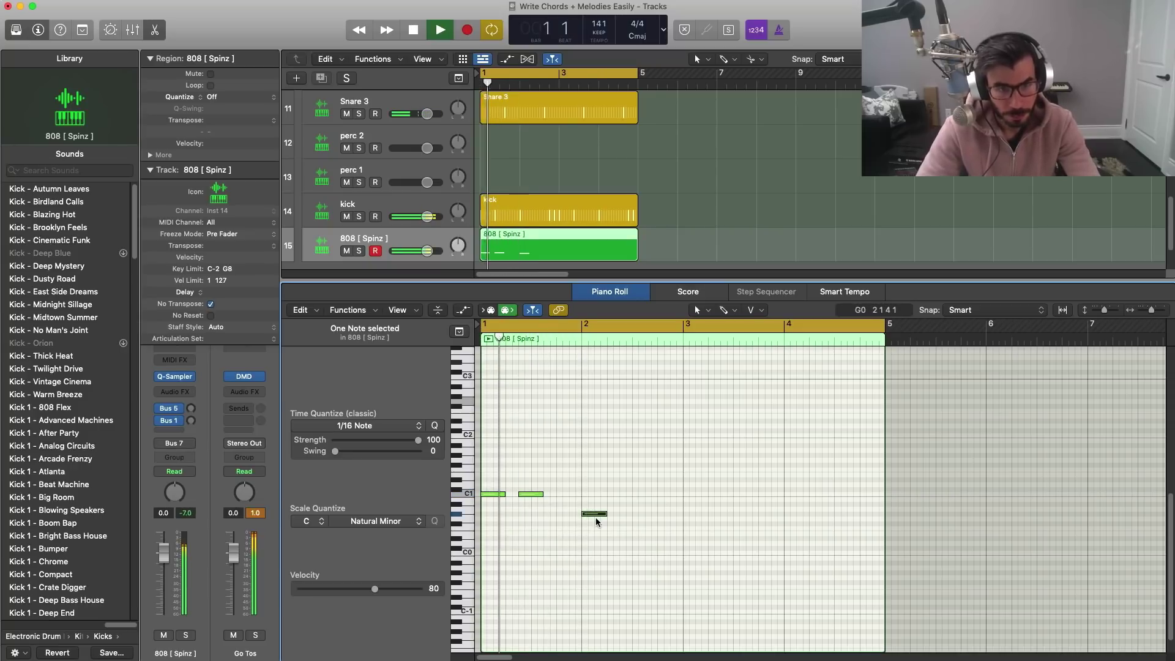
pyautogui.click(635, 513)
pyautogui.press('space')
# Step: Add a C1 note at the start of bar 3 and a C2 note a beat and a half in, and play the 808 part
pyautogui.click(687, 494)
pyautogui.press('space')
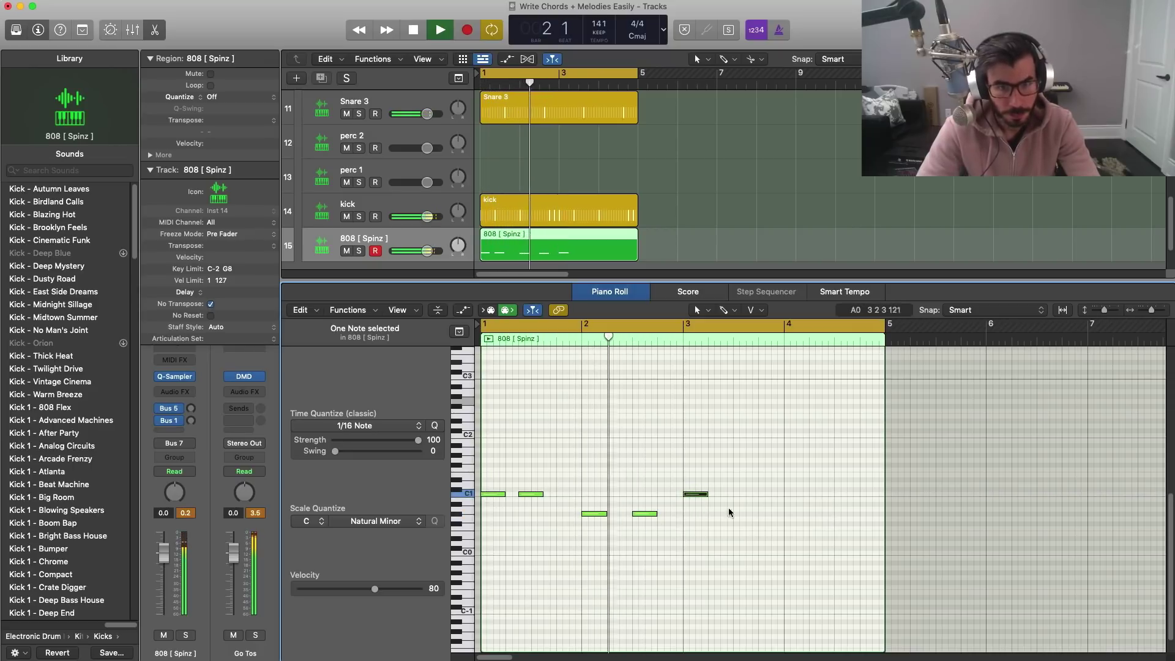
pyautogui.press('space')
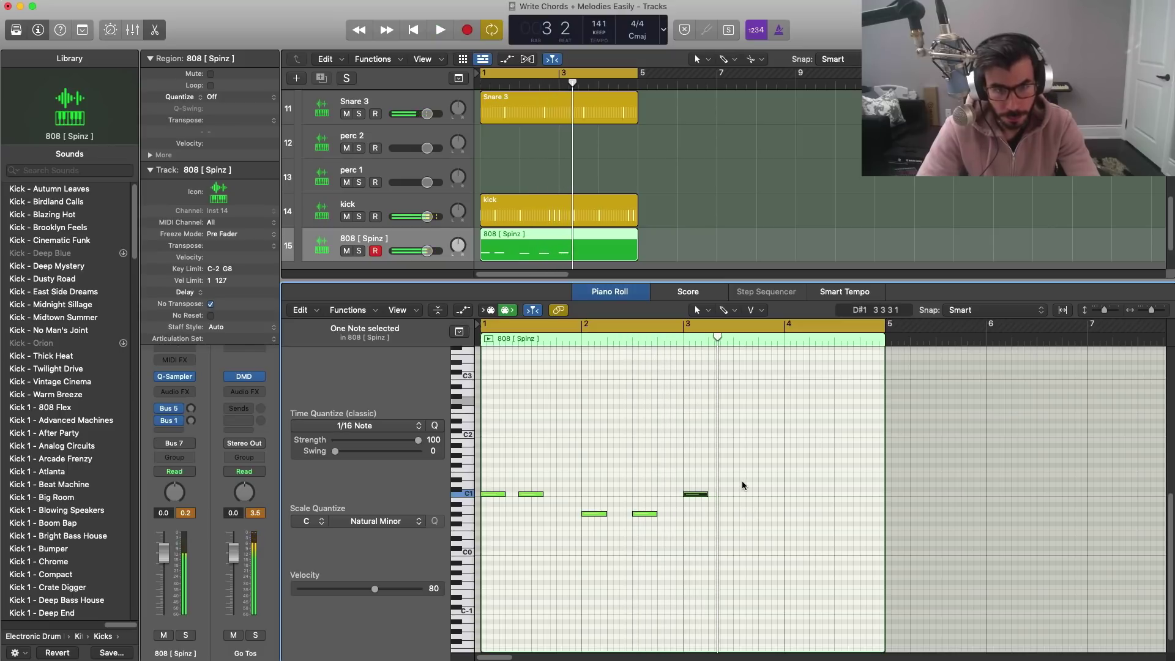
pyautogui.click(722, 435)
pyautogui.press('space')
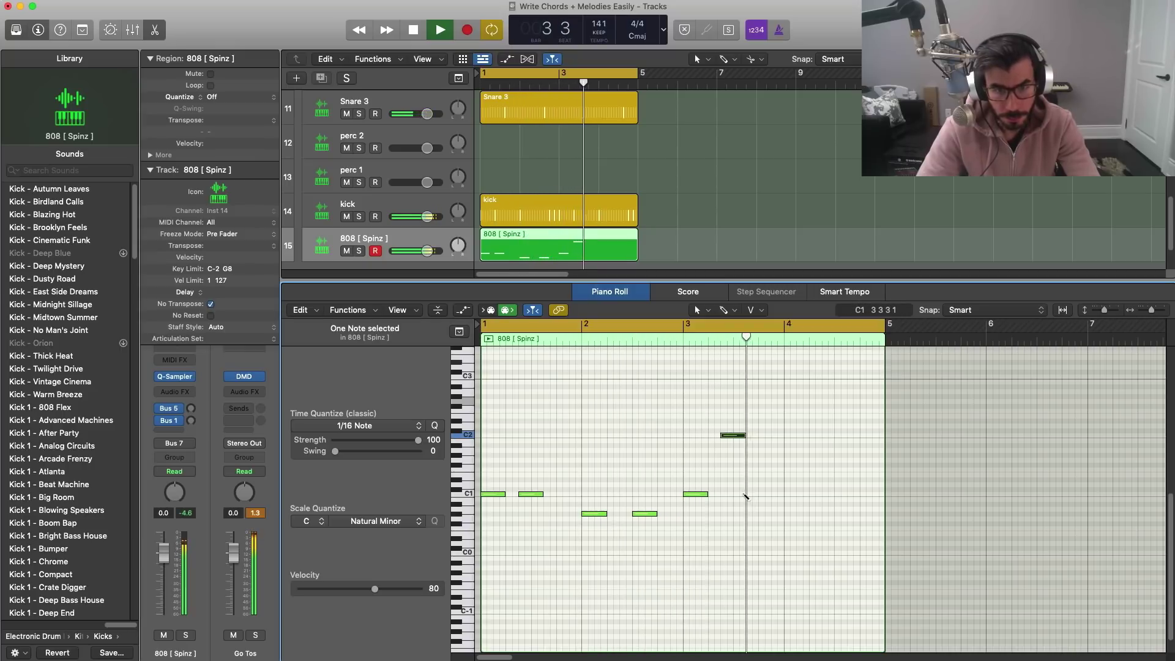
# Step: Add a C1 note two and a half beats into bar 3, F0 notes on beats 1 and 3 of bar 4, and a final note on beat 4
pyautogui.click(751, 495)
pyautogui.press('space')
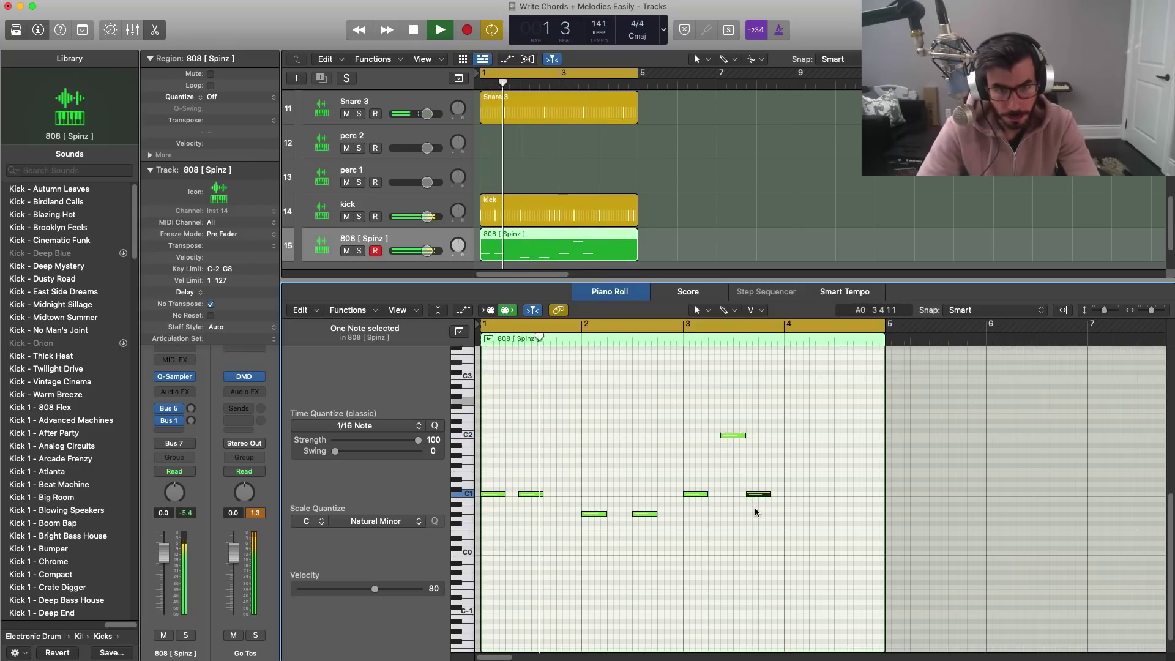
pyautogui.click(795, 529)
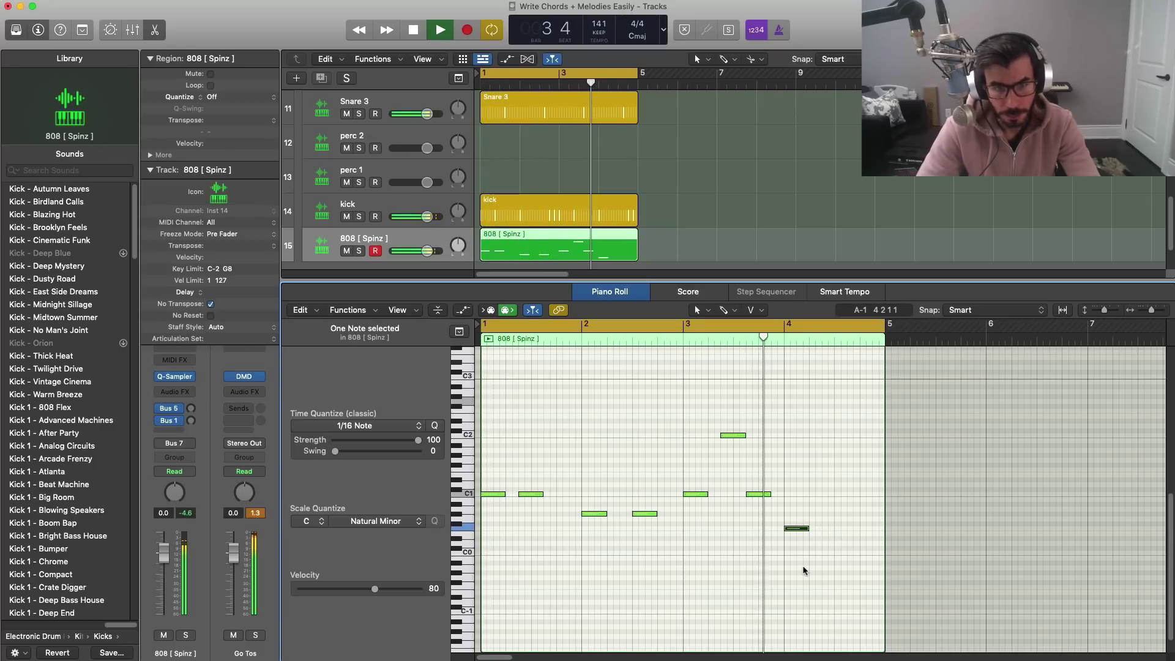
pyautogui.click(835, 528)
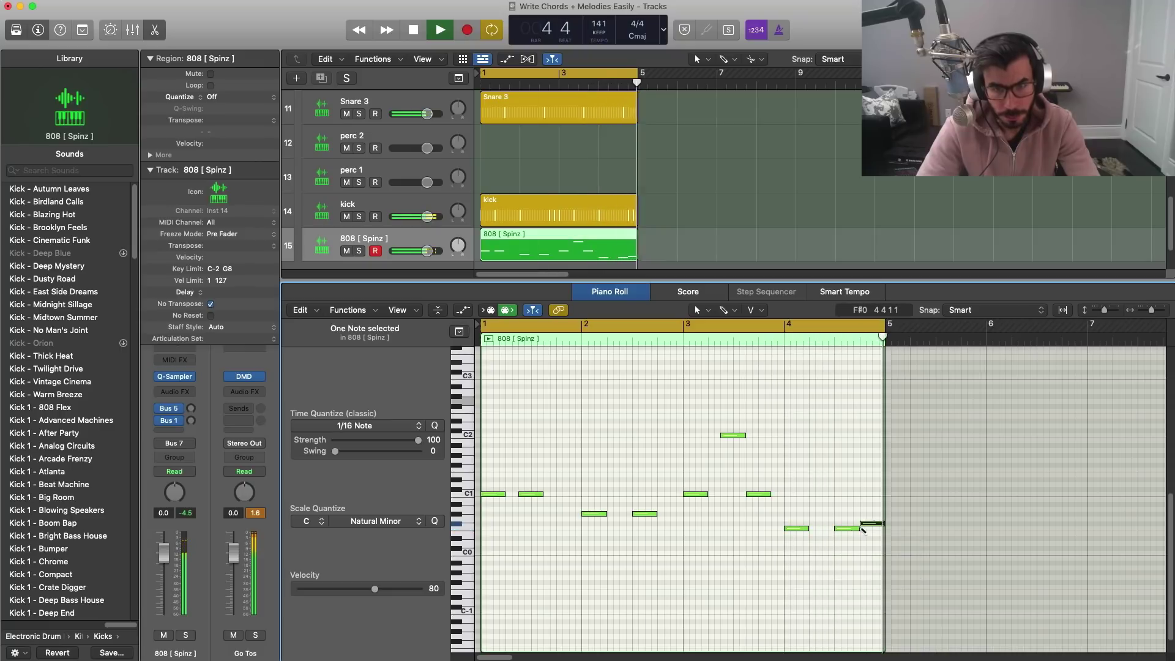
pyautogui.moveTo(862, 527); pyautogui.dragTo(863, 528)
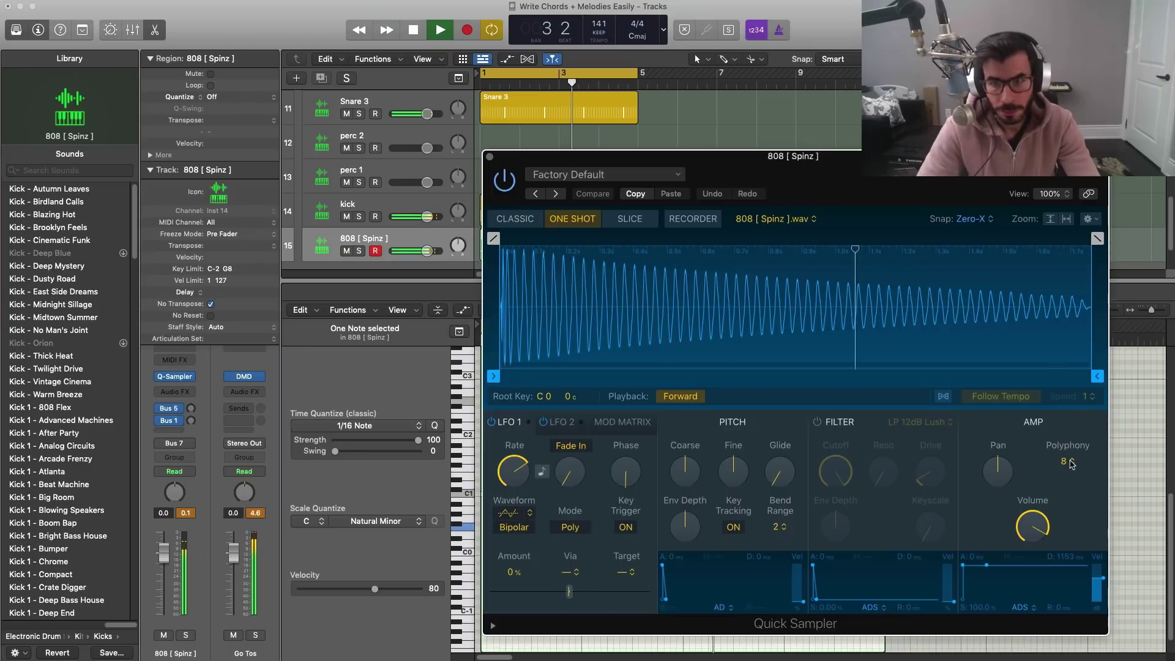
# Step: Set the 808's Quick Sampler polyphony to Mono and turn on its filter, closing the sampler and the Piano Roll
pyautogui.click(1067, 464)
pyautogui.click(1065, 367)
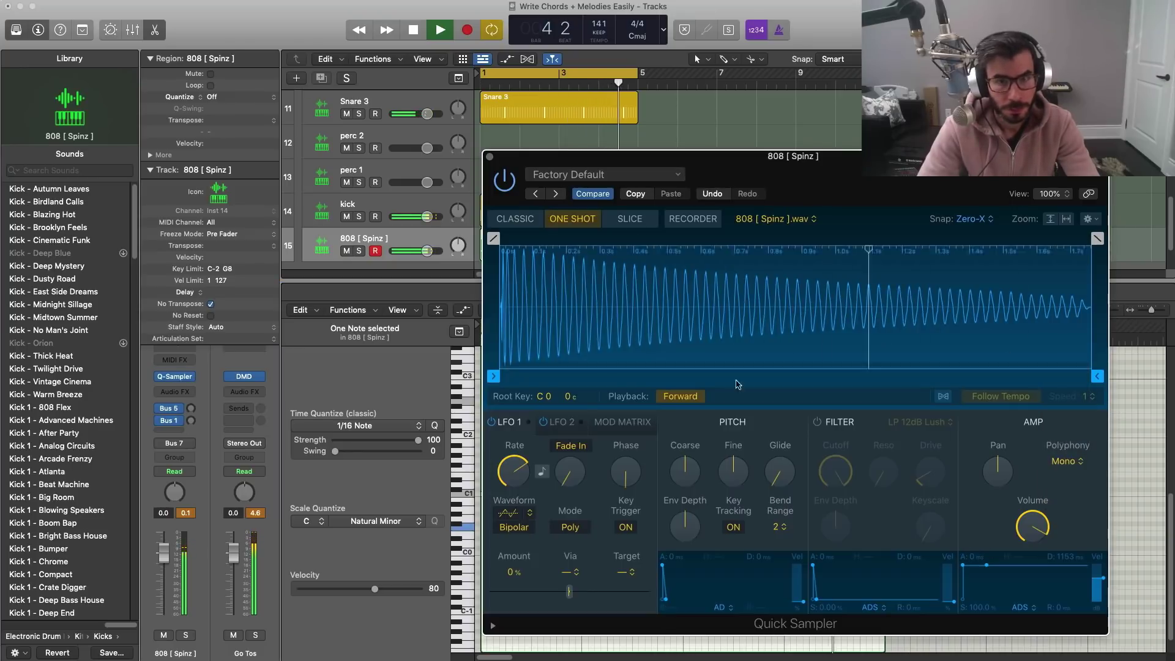
pyautogui.click(818, 422)
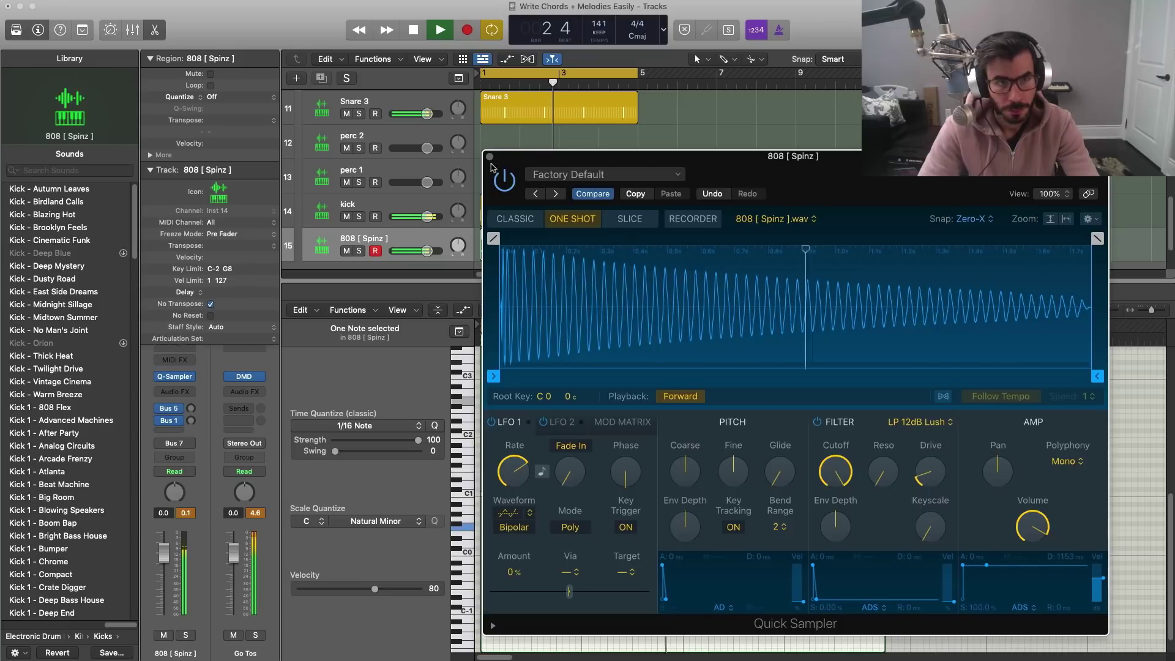
pyautogui.click(490, 157)
pyautogui.press('p')
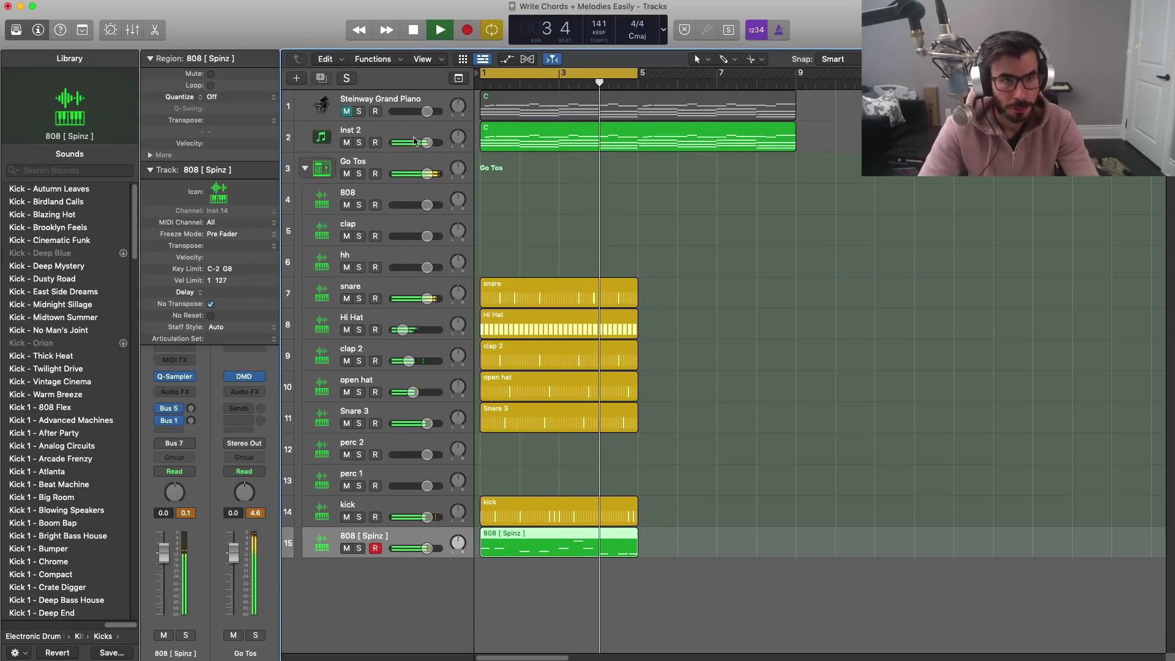
# Step: Lower the Inst 2 track's volume to -3.9 dB
pyautogui.doubleClick(392, 129)
pyautogui.click(428, 144)
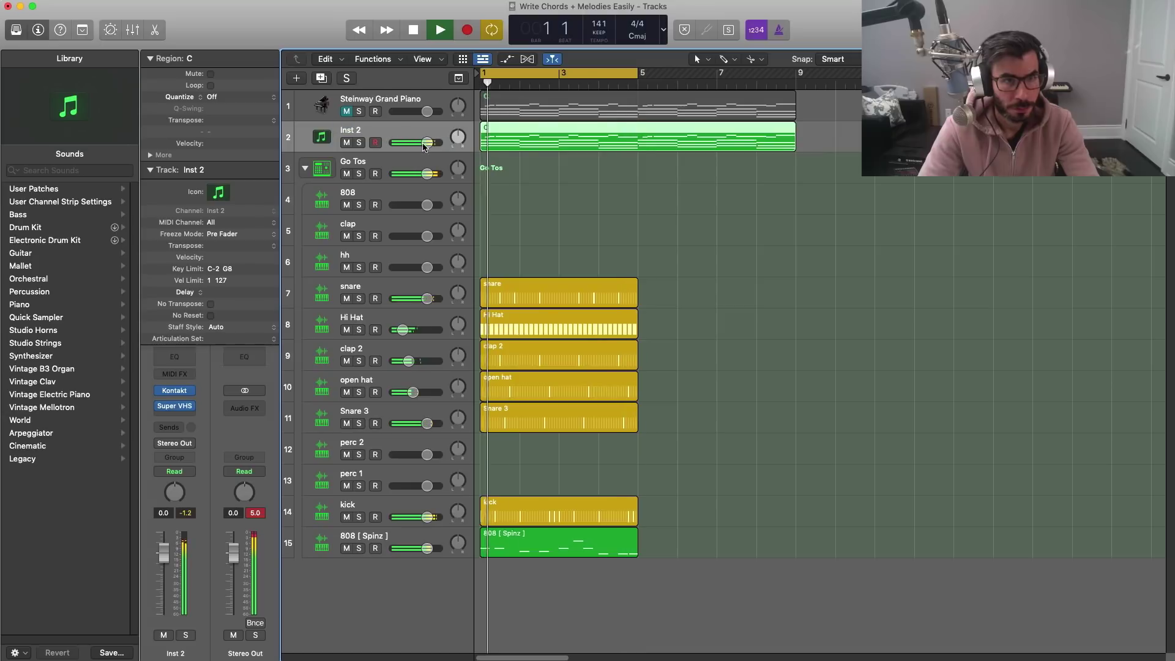
pyautogui.moveTo(427, 143); pyautogui.dragTo(420, 146)
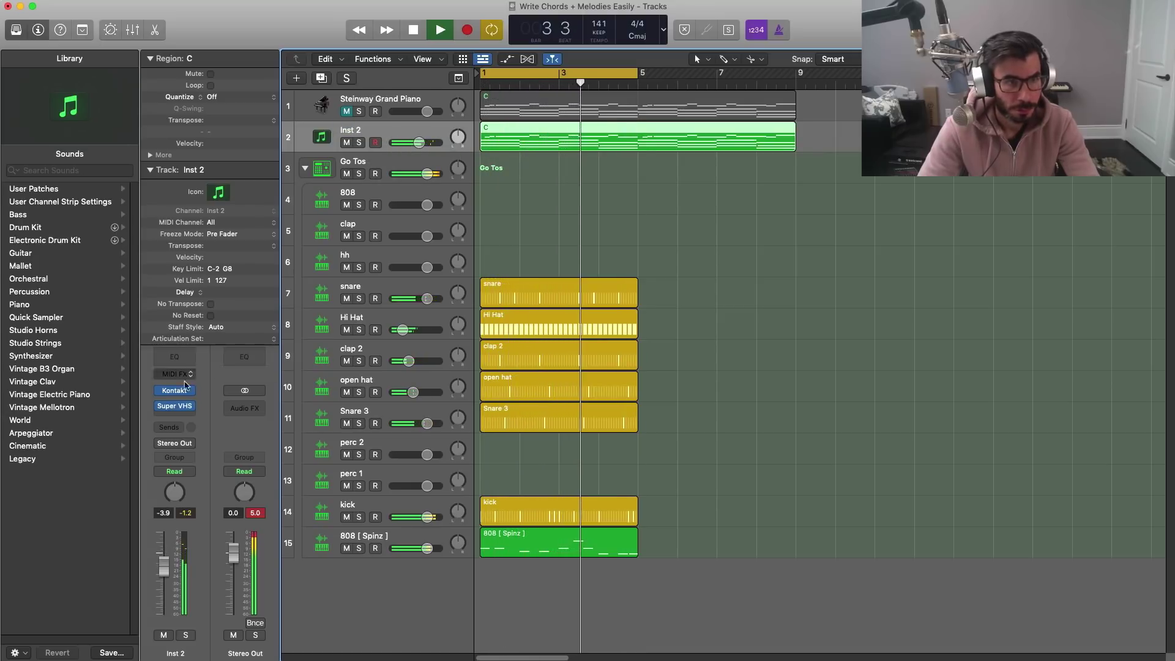
# Step: Add a Channel EQ to Inst 2 with a low cut at 128 Hz and a 48 dB/Oct slope, and stop playback
pyautogui.click(173, 361)
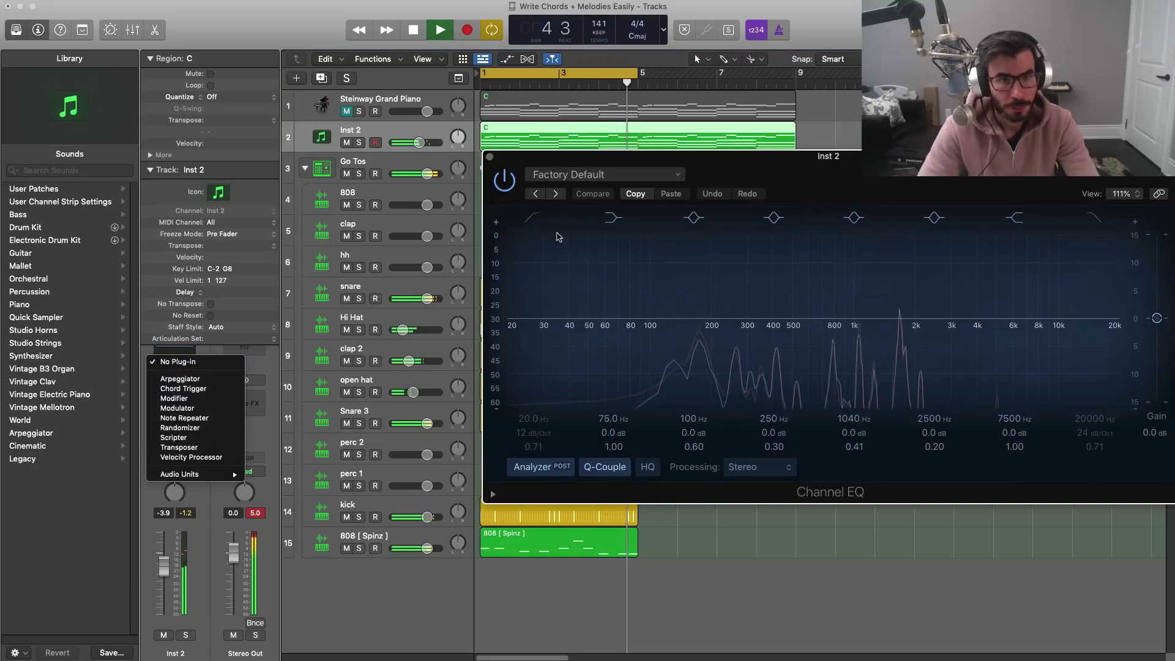
pyautogui.moveTo(537, 323)
pyautogui.mouseDown()
pyautogui.moveTo(566, 343)
pyautogui.moveTo(588, 400)
pyautogui.mouseUp()
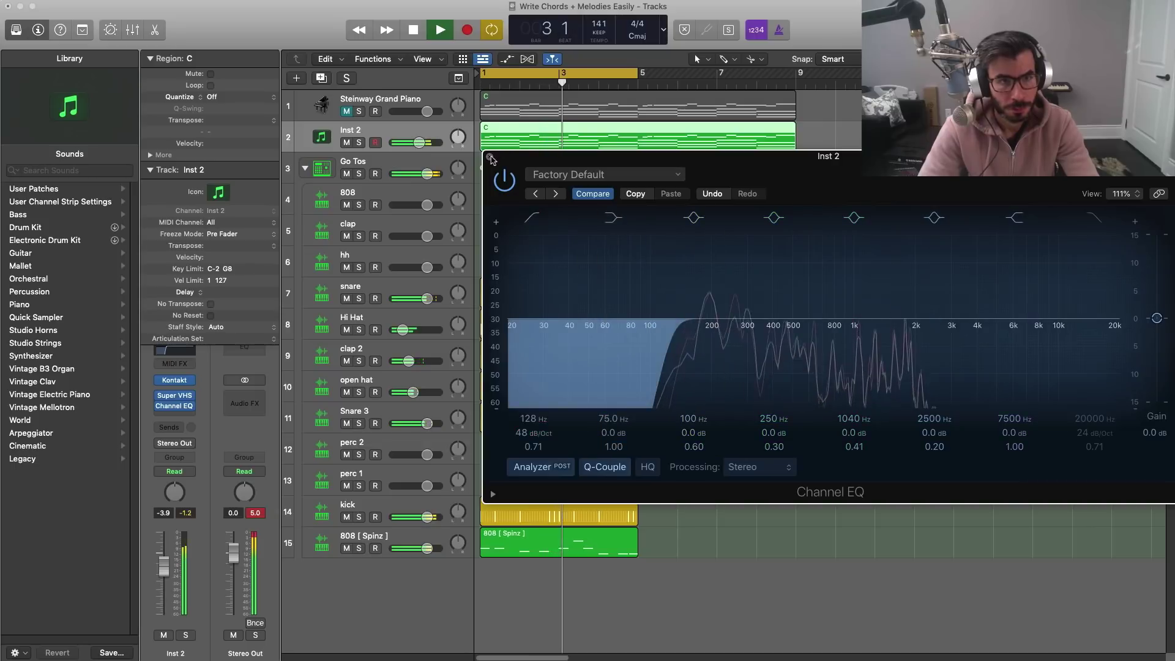
pyautogui.click(490, 156)
pyautogui.press('space')
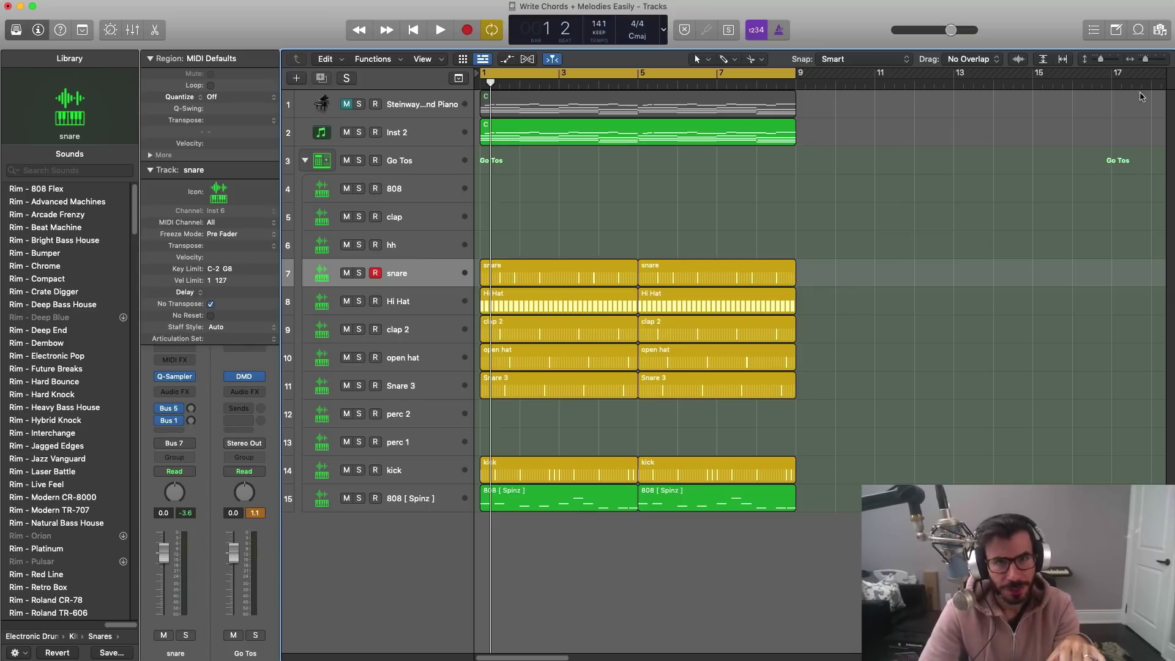
pyautogui.click(1159, 30)
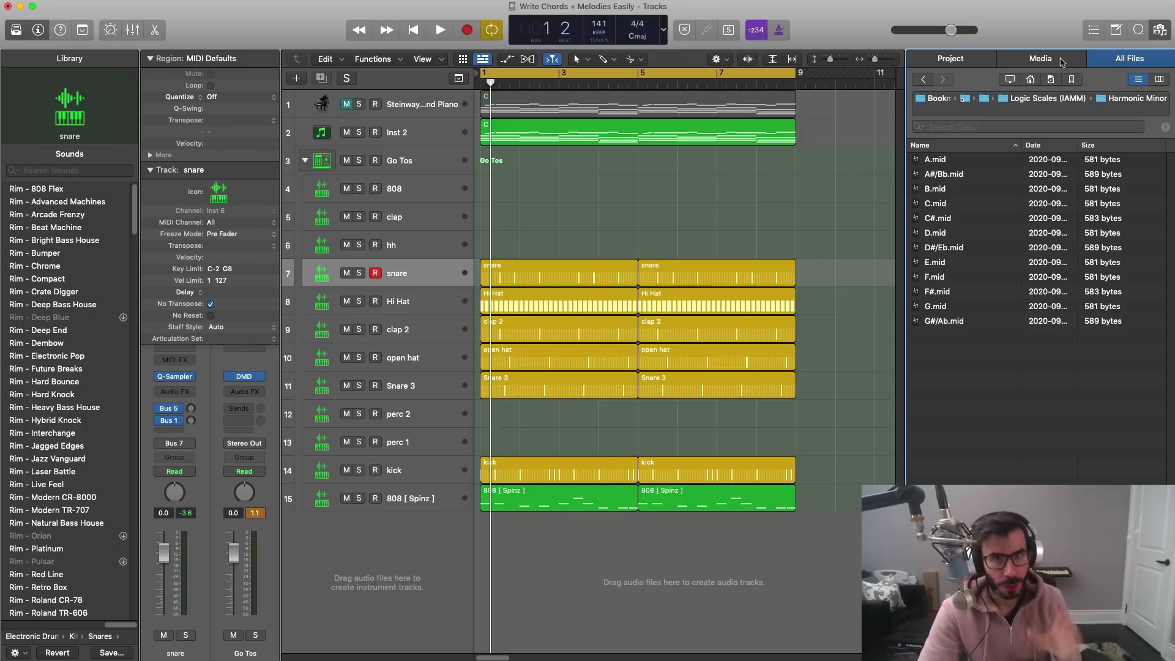
pyautogui.click(1150, 32)
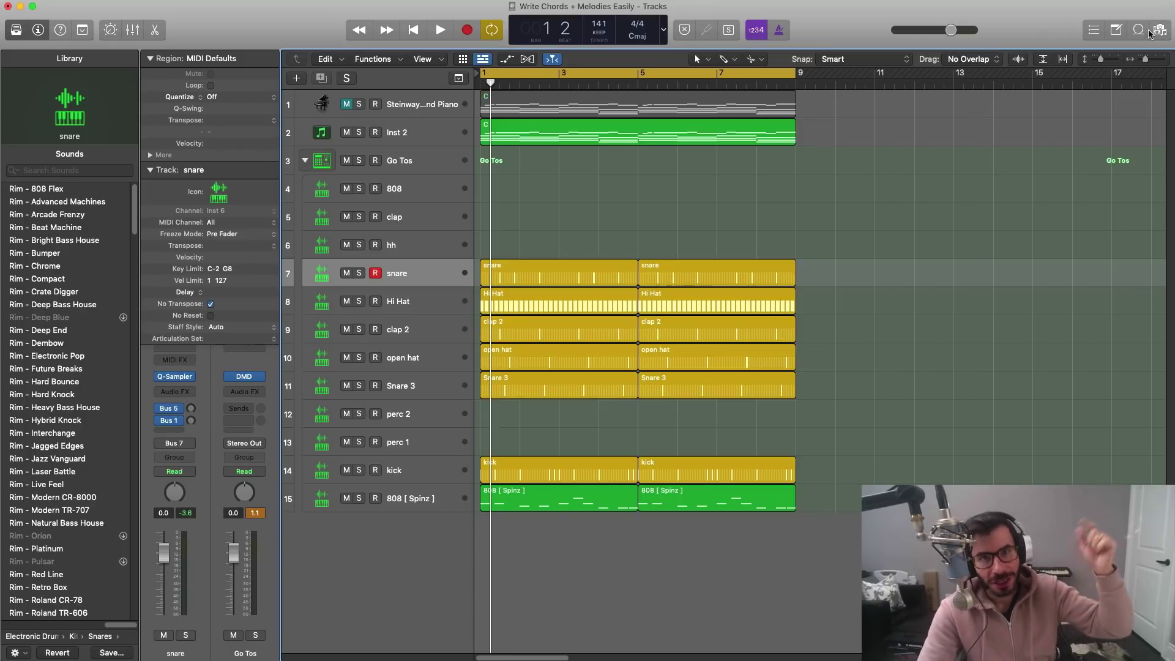